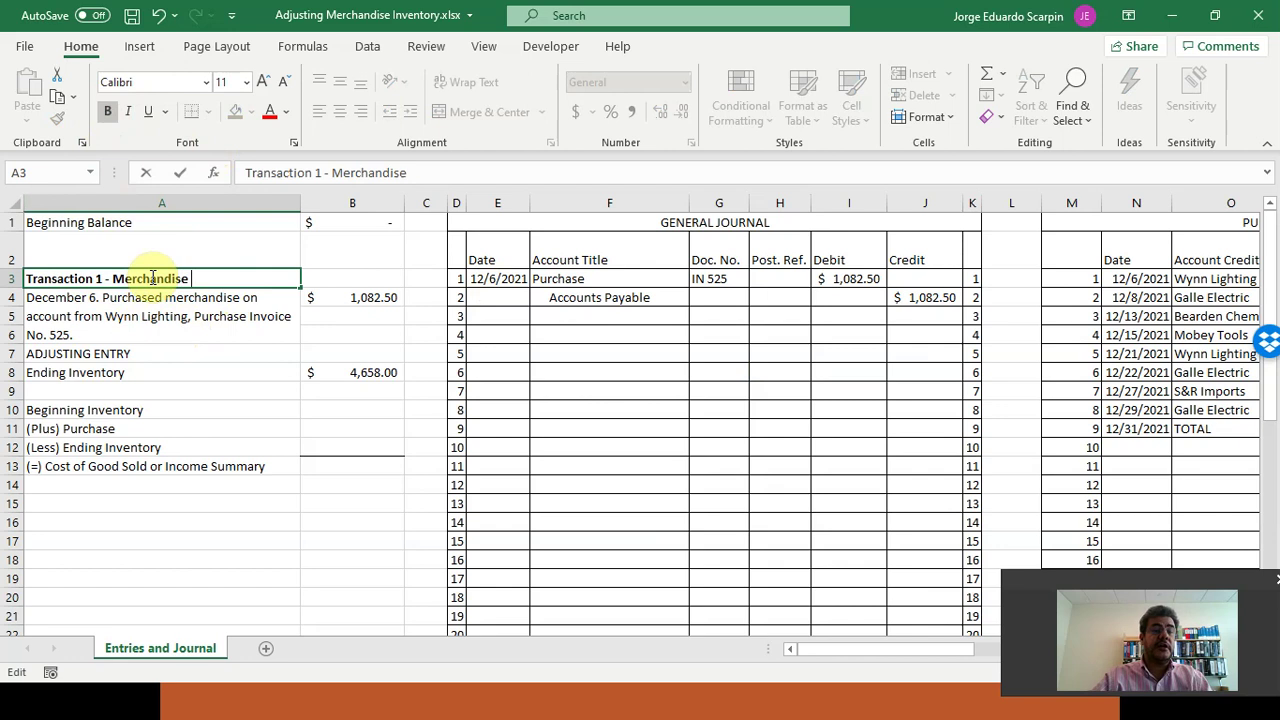
Complete the heading in cell A3 so it reads "Transaction 1 - Merchandise purchase"
{"action": "type", "text": "se"}
{"action": "key", "text": "Return"}
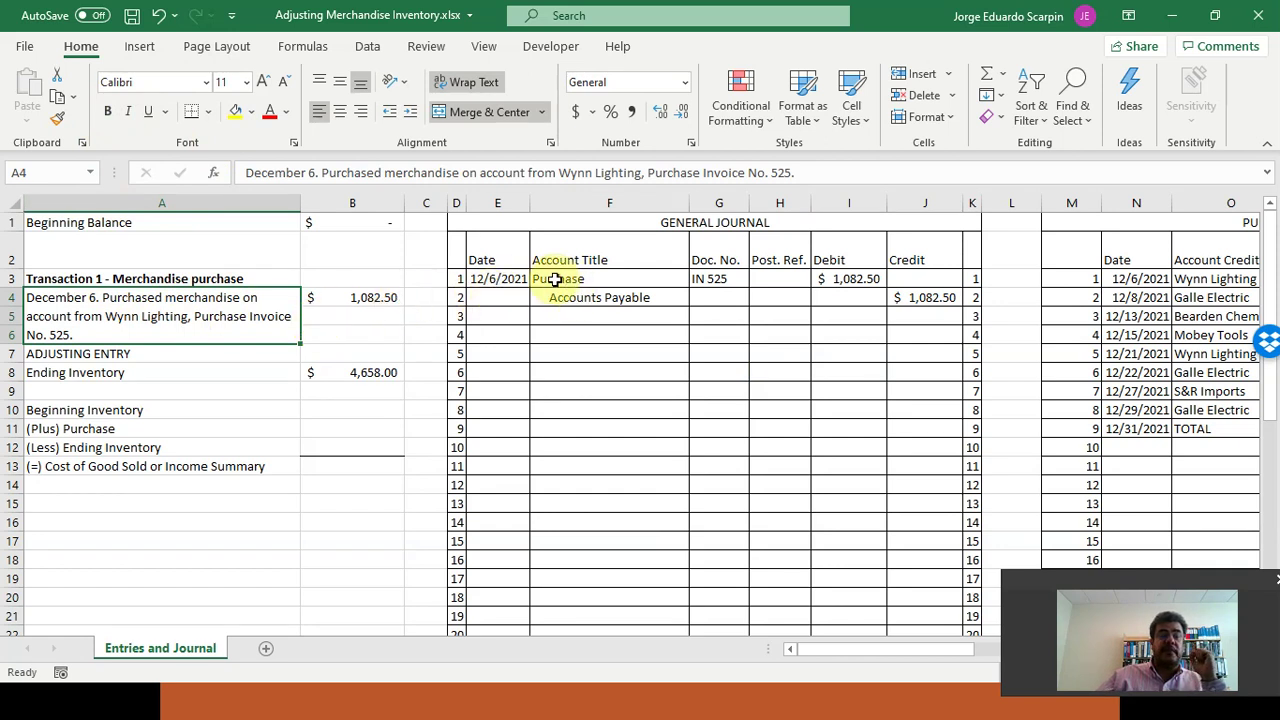
Trace the December 6 merchandise purchase from its source amount to the date, accounts, debit and credit in the general journal
{"action": "mouse_move", "coordinate": [557, 278]}
{"action": "left_mouse_down"}
{"action": "mouse_move", "coordinate": [566, 289]}
{"action": "mouse_move", "coordinate": [537, 292]}
{"action": "left_mouse_up"}
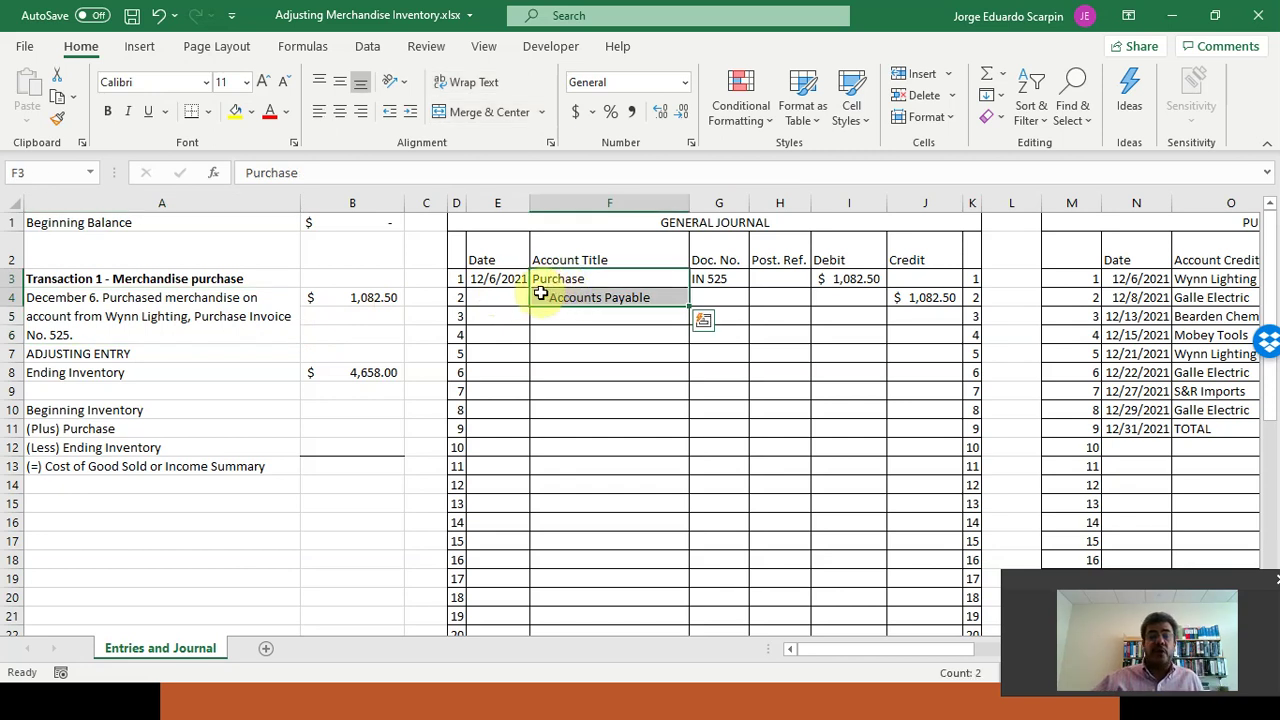
{"action": "left_click", "coordinate": [498, 279]}
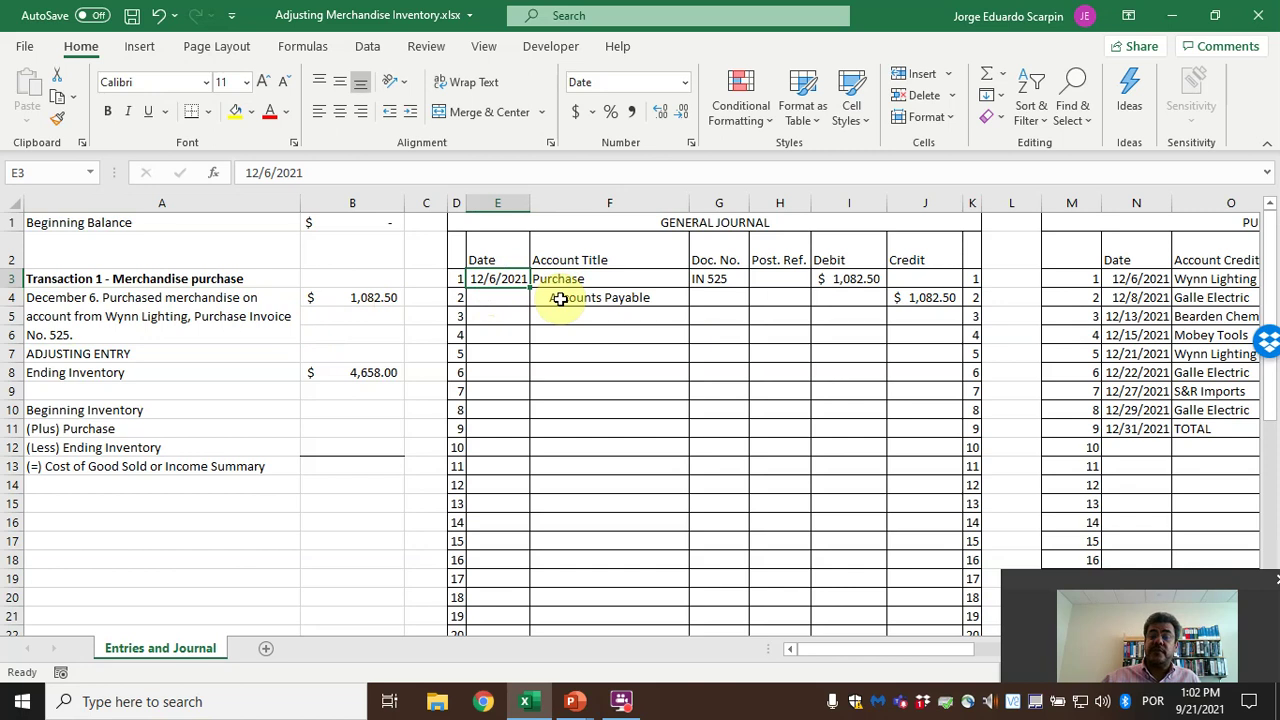
{"action": "left_click", "coordinate": [610, 278]}
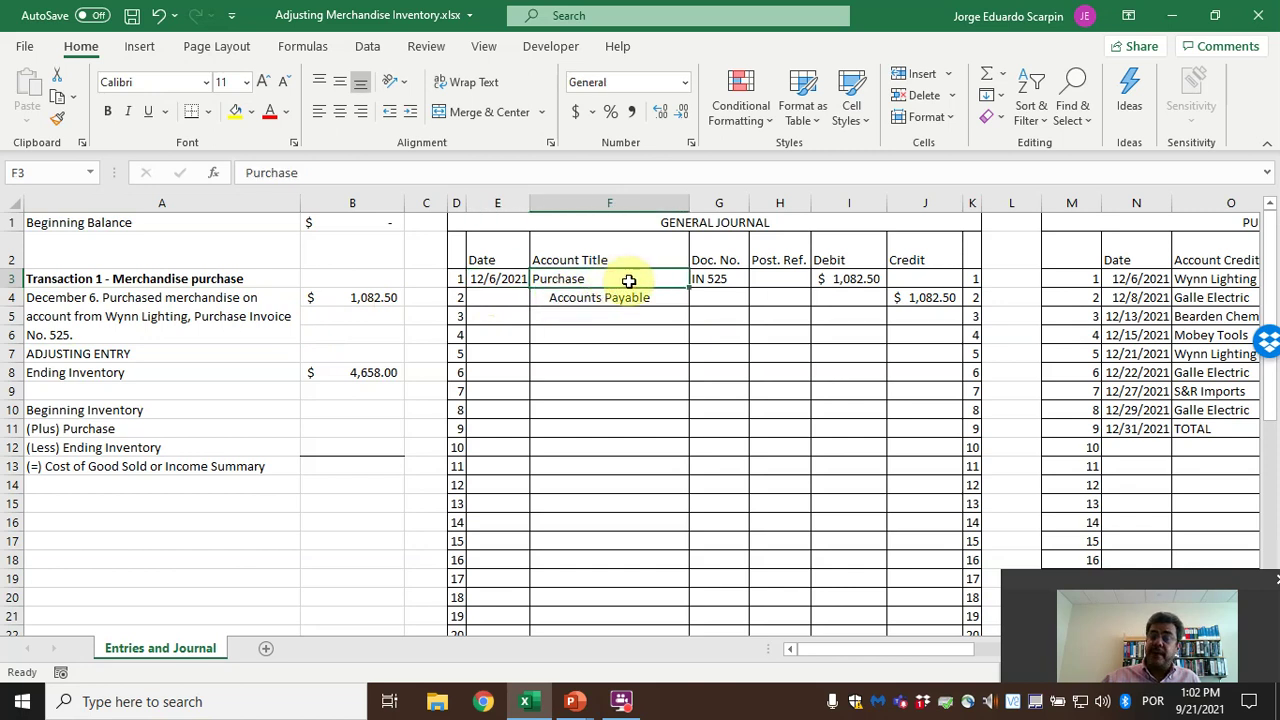
{"action": "left_click", "coordinate": [830, 285]}
{"action": "left_click", "coordinate": [380, 297]}
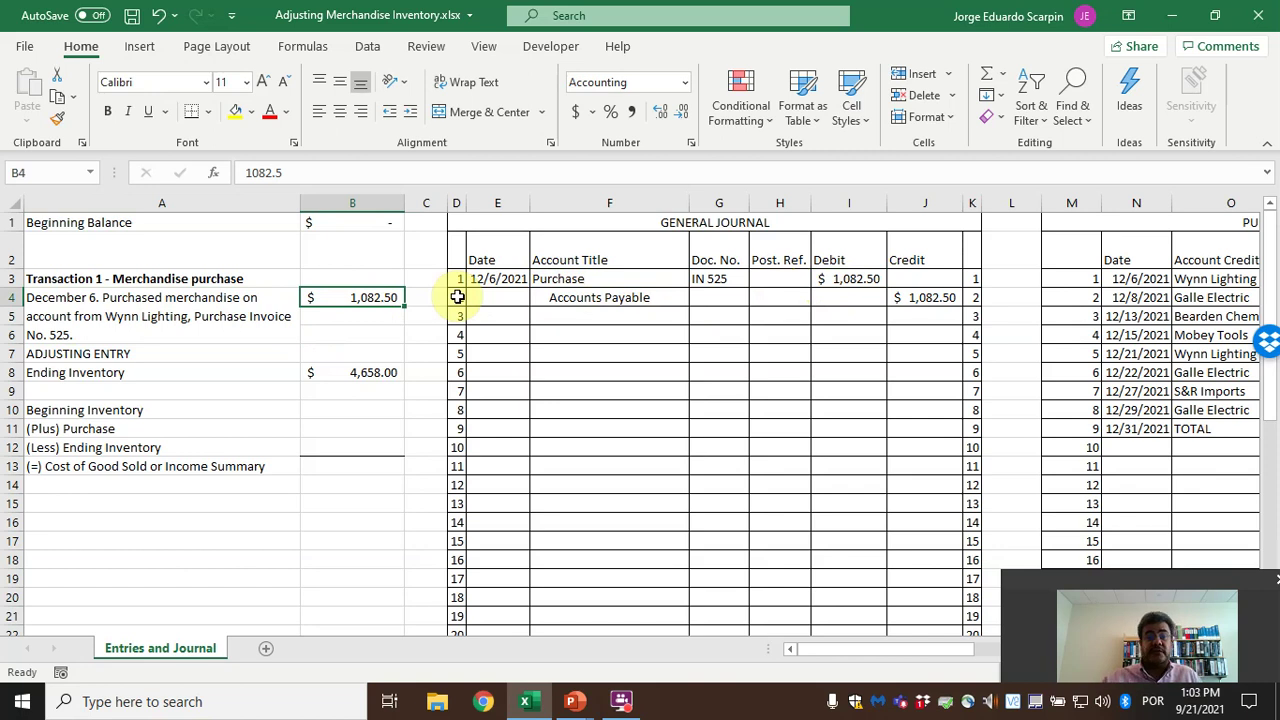
{"action": "left_click", "coordinate": [594, 306]}
{"action": "left_click", "coordinate": [918, 301]}
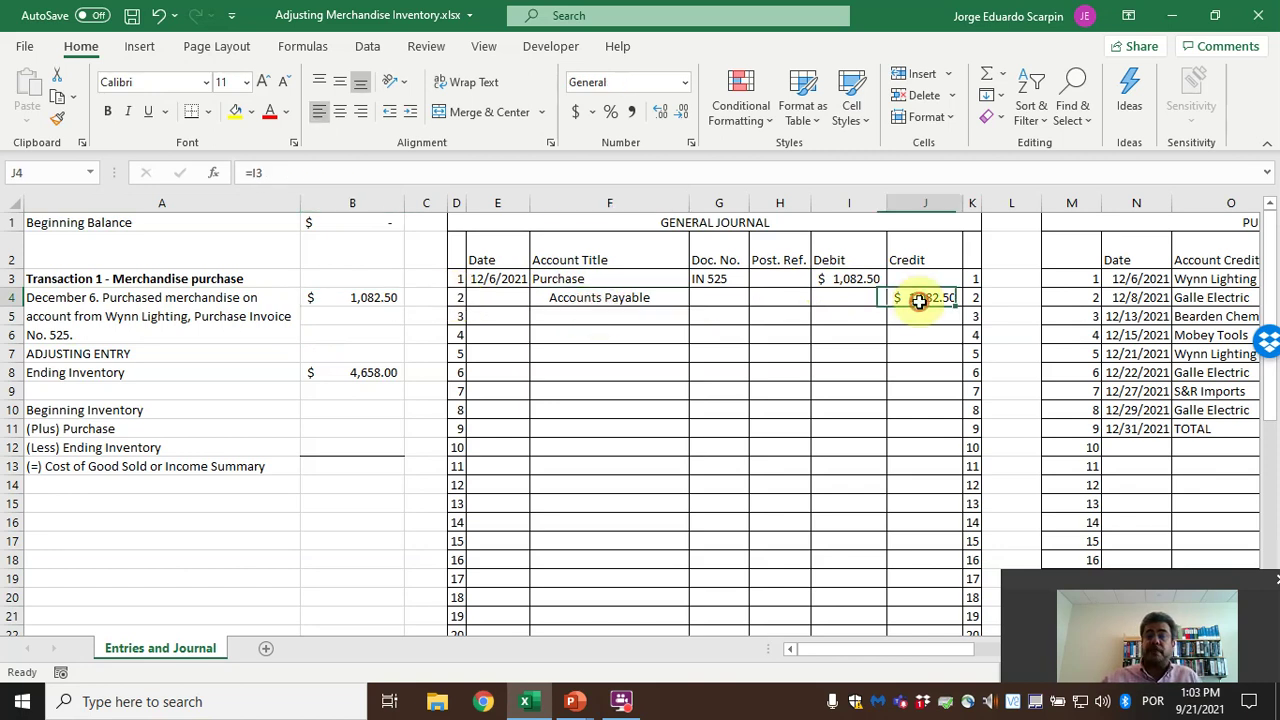
Review the entries of the purchase journal beside the general journal
{"action": "left_click", "coordinate": [1022, 329]}
{"action": "key", "text": "Right"}
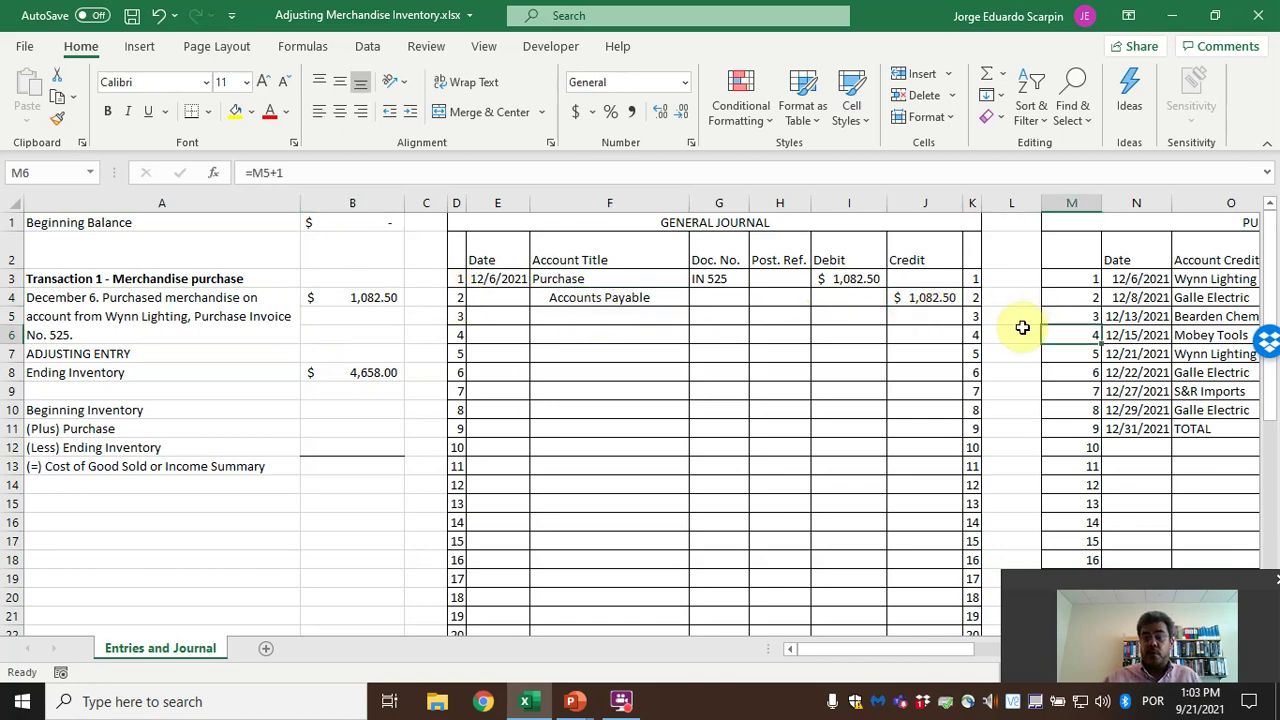
{"action": "key", "text": "Right"}
{"action": "key", "text": "Right"}
{"action": "key", "text": "Right"}
{"action": "key", "text": "Right"}
{"action": "key", "text": "Right"}
{"action": "key", "text": "Left"}
{"action": "key", "text": "Left"}
{"action": "key", "text": "Left"}
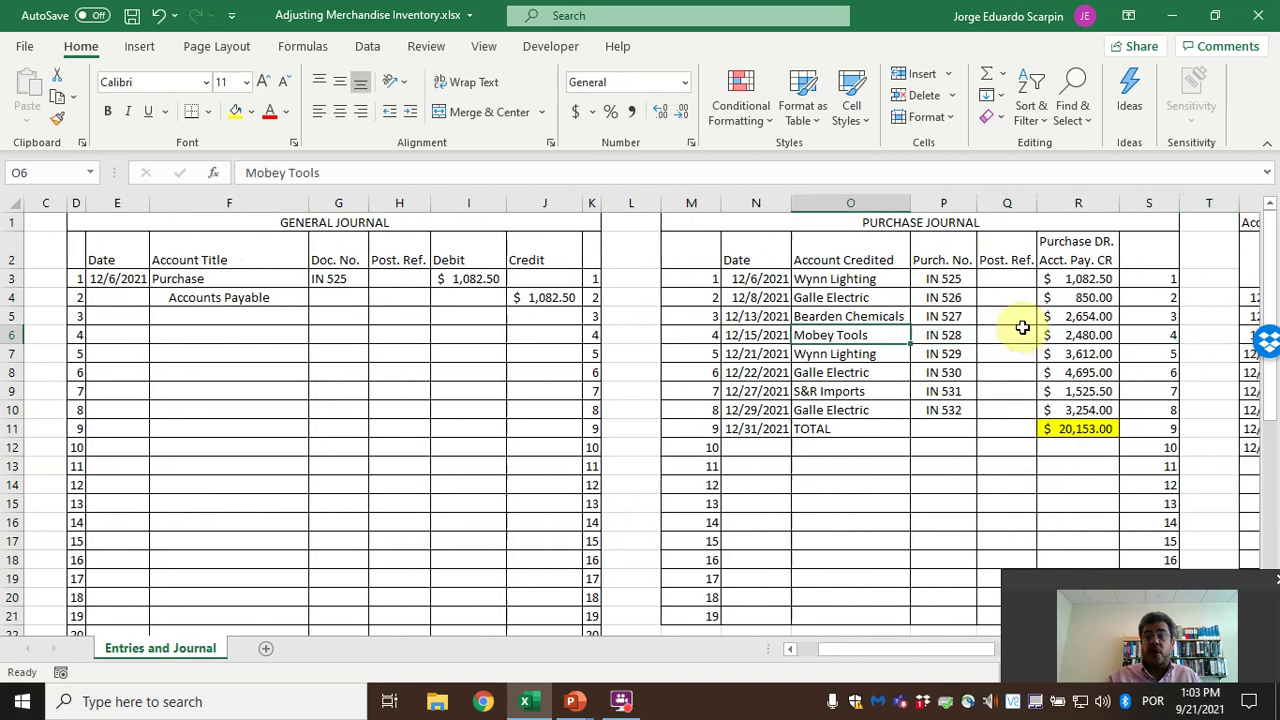
Shade the December 6 Wynn Lighting amount in the purchase journal and the matching general journal debit light green
{"action": "left_click_drag", "start_coordinate": [772, 279], "coordinate": [1075, 278]}
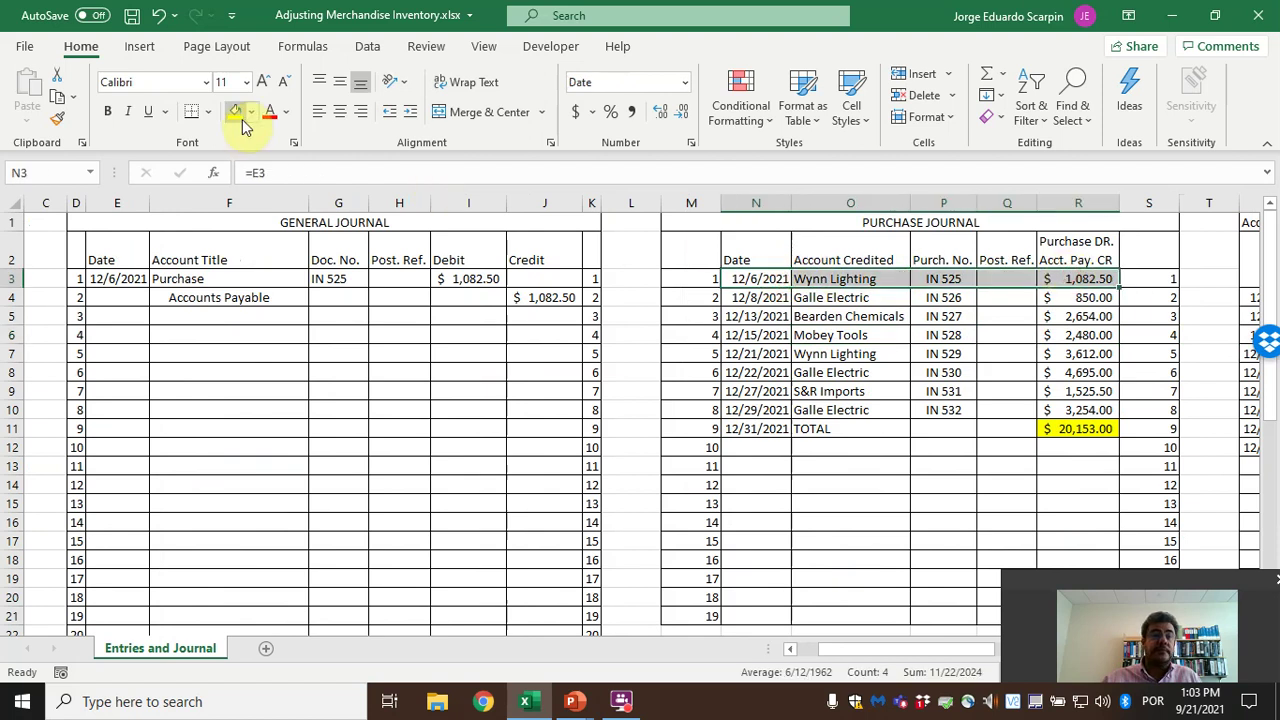
{"action": "left_click", "coordinate": [1068, 278]}
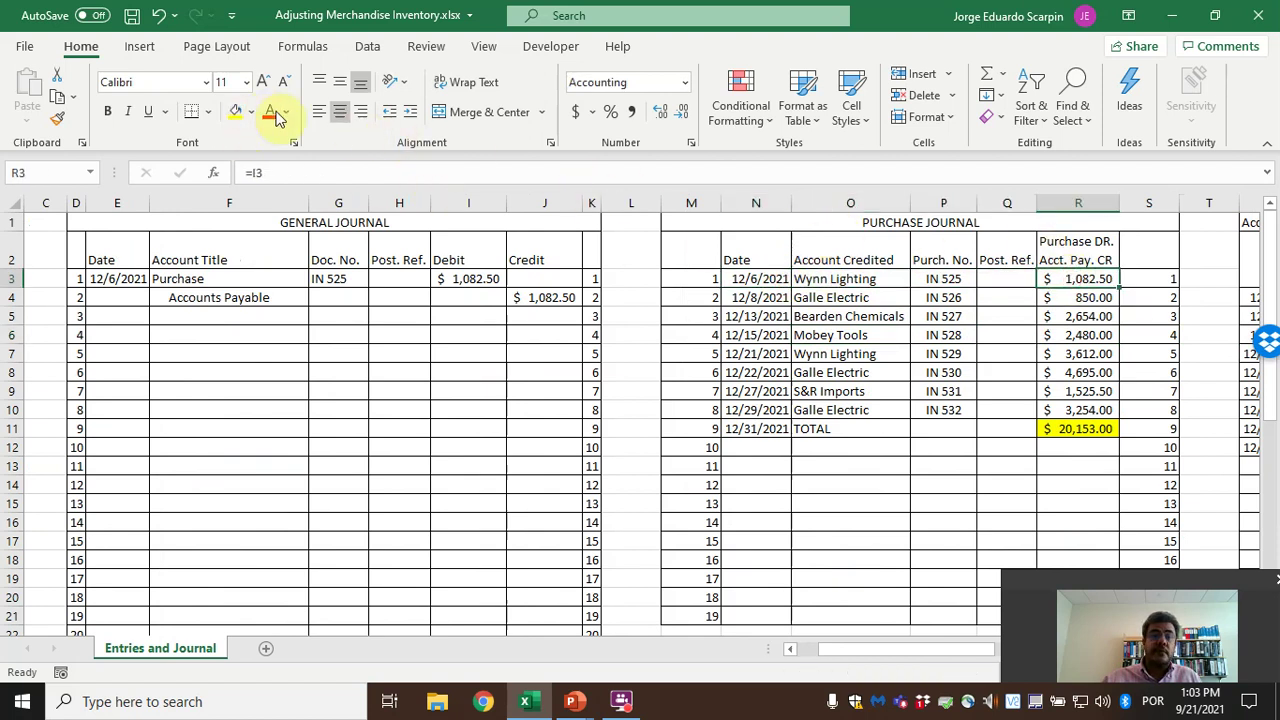
{"action": "left_click", "coordinate": [254, 111]}
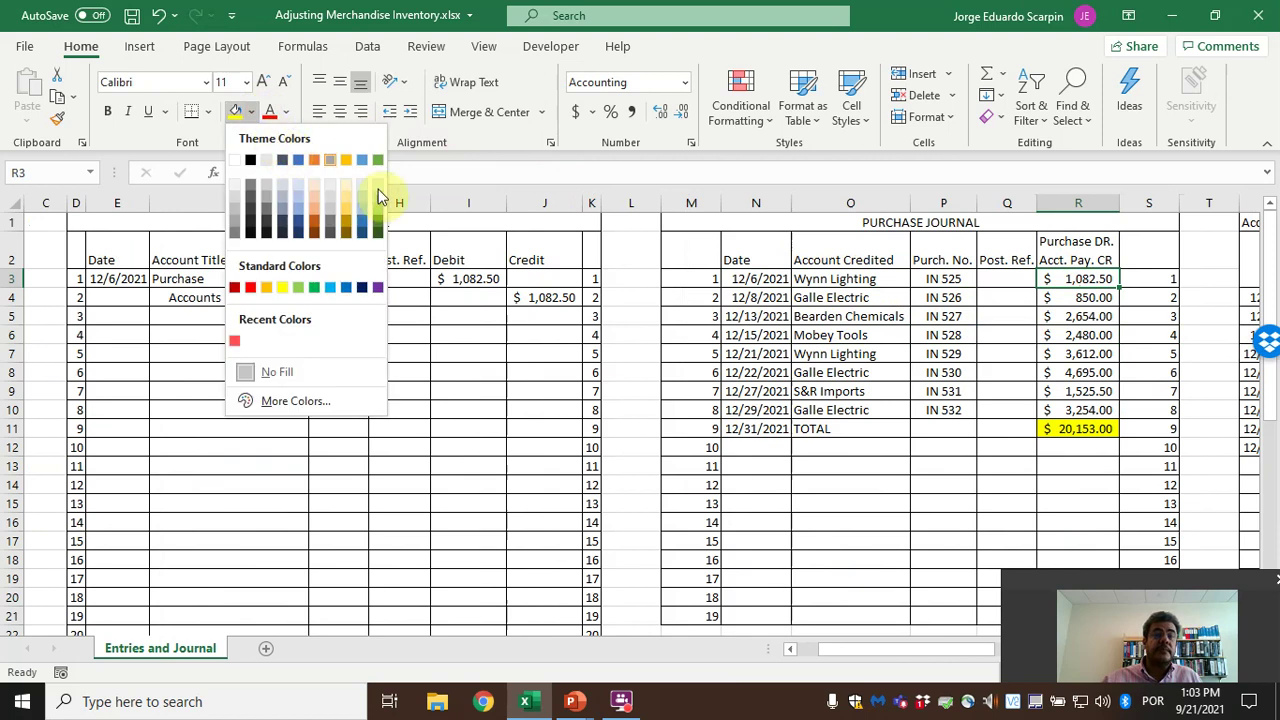
{"action": "left_click", "coordinate": [380, 204]}
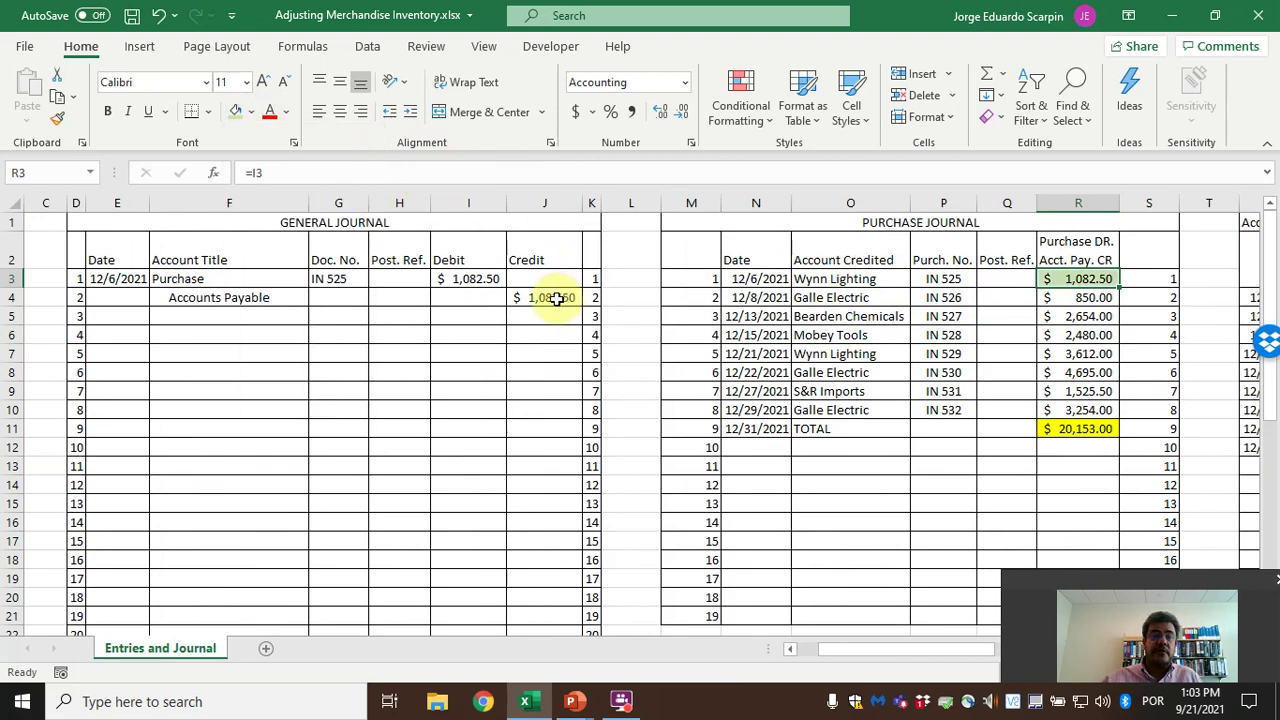
{"action": "left_click", "coordinate": [471, 278]}
{"action": "left_click", "coordinate": [236, 111]}
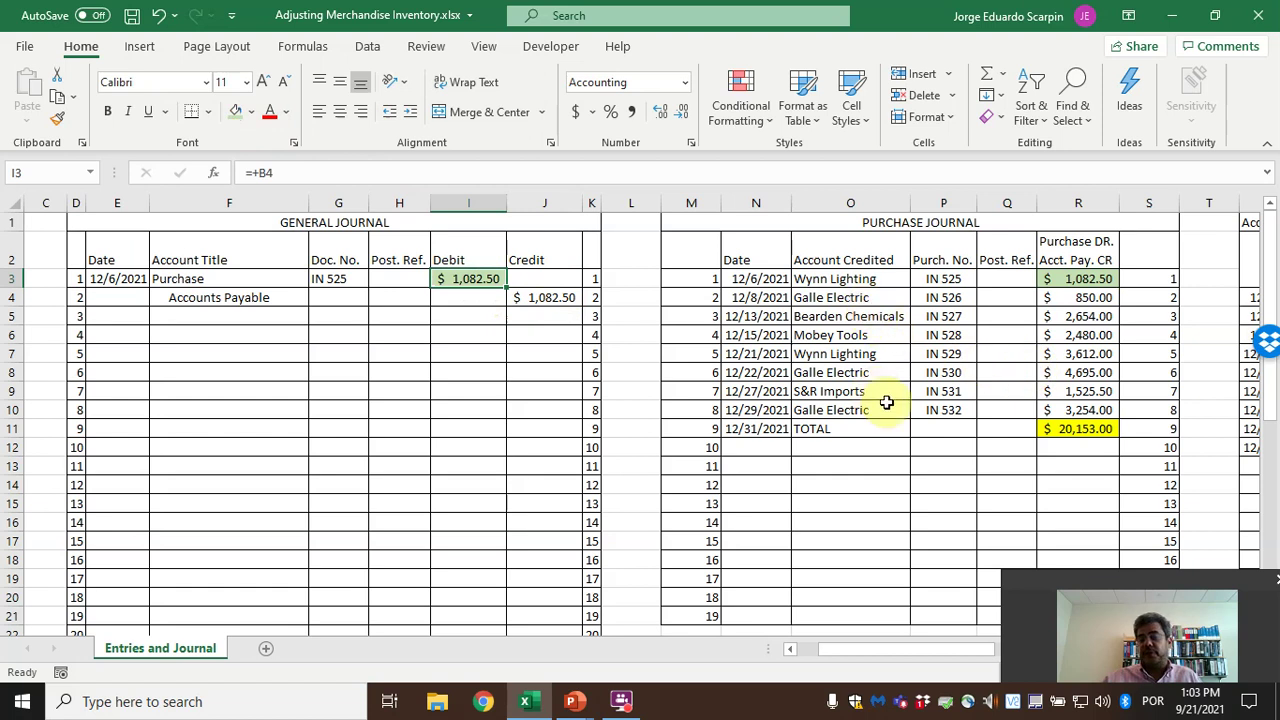
Follow the purchase journal's December 31 total row across to the Purchases and Accounts Payable ledgers
{"action": "left_click", "coordinate": [741, 428]}
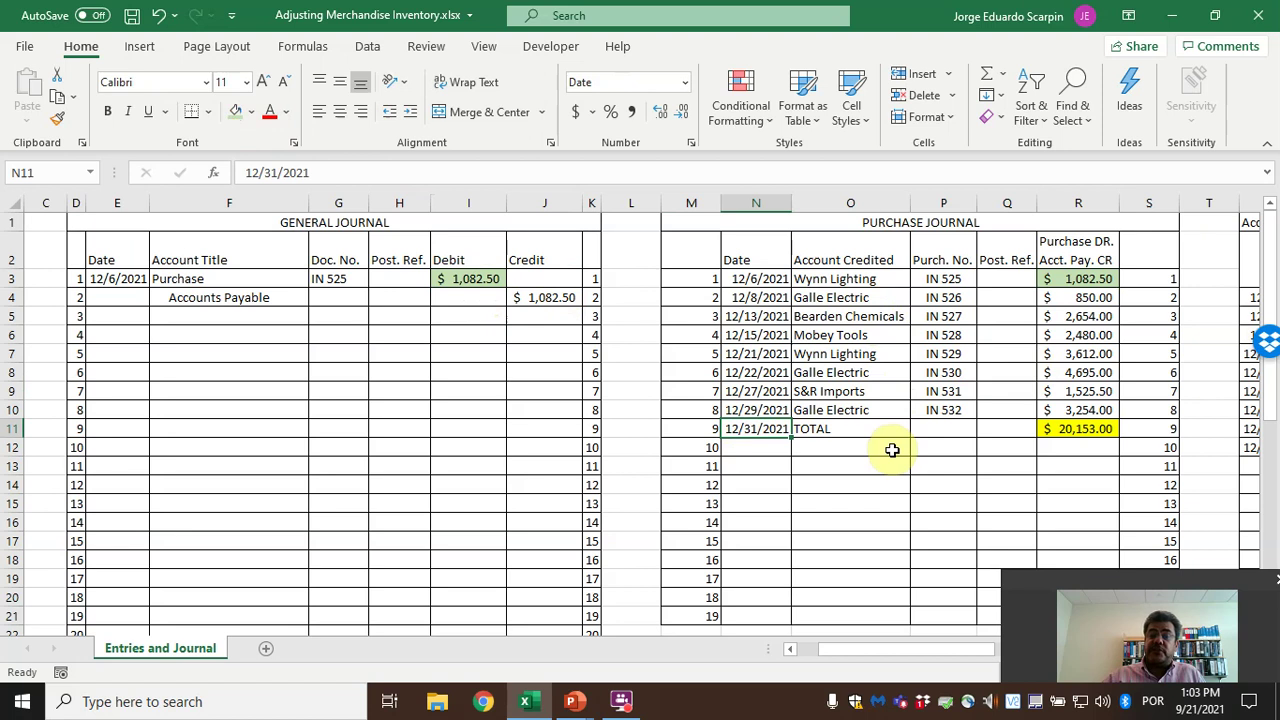
{"action": "key", "text": "Right"}
{"action": "key", "text": "Right"}
{"action": "key", "text": "Right"}
{"action": "key", "text": "Right"}
{"action": "key", "text": "Right"}
{"action": "key", "text": "Right"}
{"action": "key", "text": "Right"}
{"action": "key", "text": "Right"}
{"action": "key", "text": "Right"}
{"action": "key", "text": "Right"}
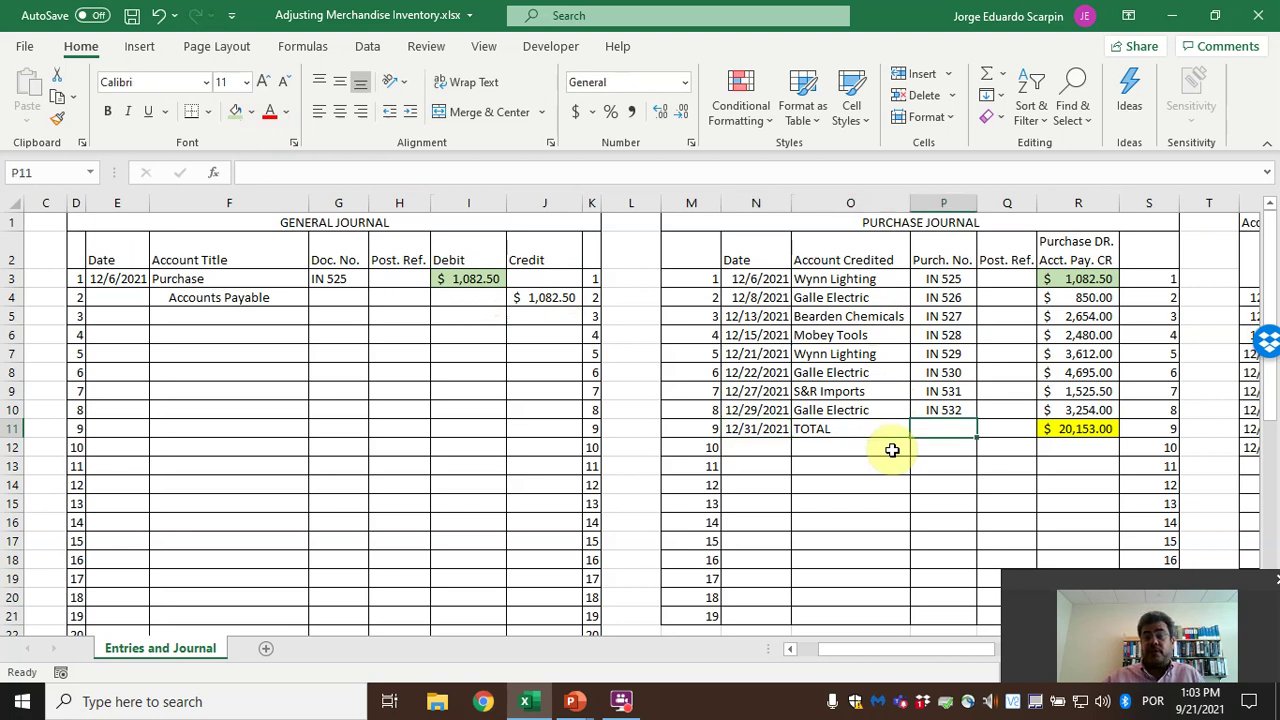
{"action": "key", "text": "Right"}
{"action": "key", "text": "Right"}
{"action": "key", "text": "Right"}
{"action": "key", "text": "Right"}
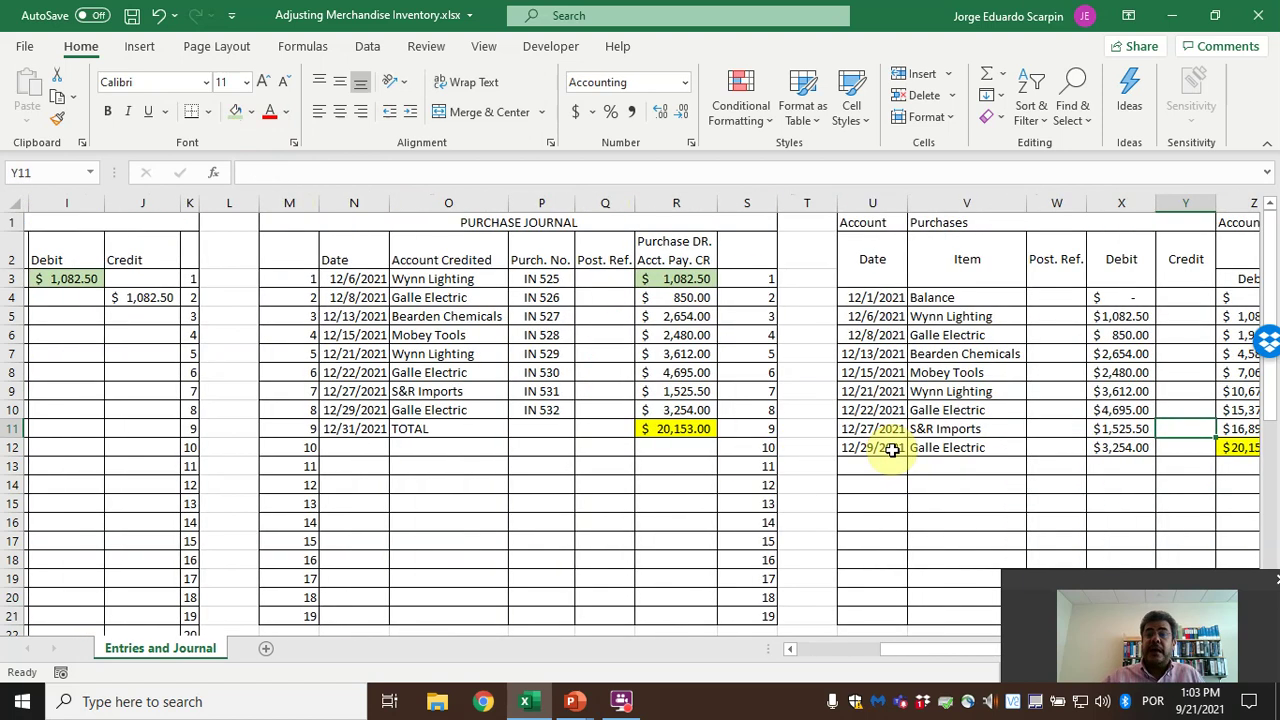
{"action": "scroll", "coordinate": [892, 449], "scroll_direction": "right", "scroll_amount": 3}
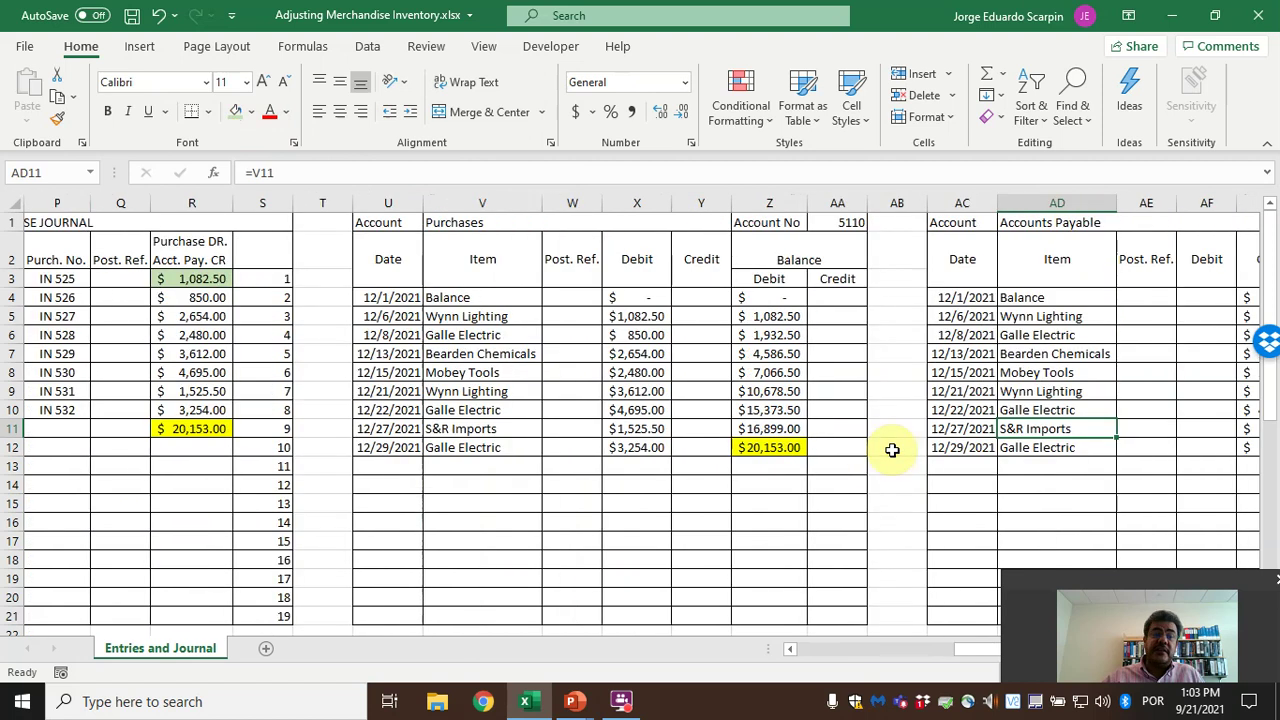
Go back to the purchase journal and compare its entries with the Purchases ledger
{"action": "key", "text": "Left"}
{"action": "key", "text": "Left"}
{"action": "key", "text": "Left"}
{"action": "key", "text": "Left"}
{"action": "key", "text": "Left"}
{"action": "key", "text": "Left"}
{"action": "key", "text": "Left"}
{"action": "key", "text": "Left"}
{"action": "key", "text": "Left"}
{"action": "key", "text": "Left"}
{"action": "key", "text": "Left"}
{"action": "key", "text": "Left"}
{"action": "key", "text": "Left"}
{"action": "key", "text": "Left"}
{"action": "scroll", "coordinate": [892, 449], "scroll_direction": "left", "scroll_amount": 2}
{"action": "key", "text": "Up"}
{"action": "key", "text": "Up"}
{"action": "key", "text": "Up"}
{"action": "key", "text": "Right"}
{"action": "key", "text": "Right"}
{"action": "key", "text": "Right"}
{"action": "key", "text": "Right"}
{"action": "key", "text": "Right"}
{"action": "key", "text": "Right"}
{"action": "key", "text": "Right"}
{"action": "key", "text": "Right"}
{"action": "key", "text": "Right"}
{"action": "key", "text": "Right"}
{"action": "key", "text": "Right"}
{"action": "key", "text": "Right"}
{"action": "key", "text": "Right"}
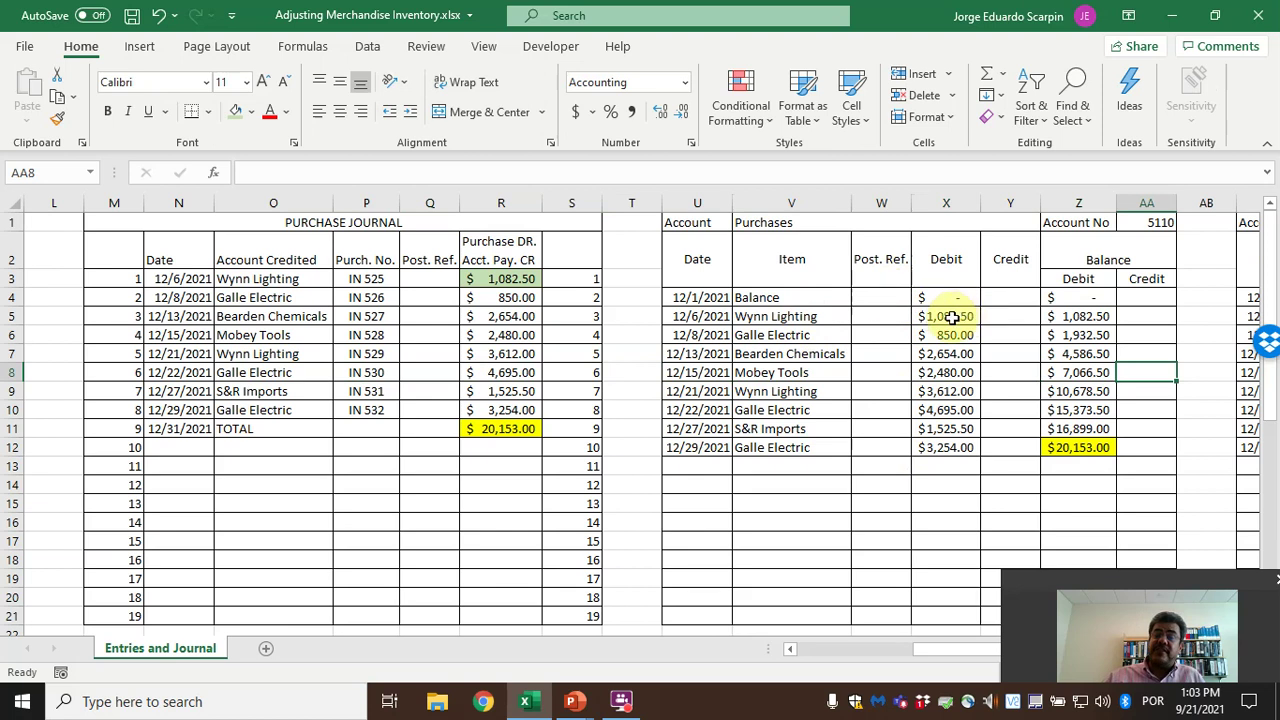
Examine the credit column of the Purchases ledger and the postings in the Accounts Payable ledger
{"action": "left_click_drag", "start_coordinate": [1007, 315], "coordinate": [1025, 443]}
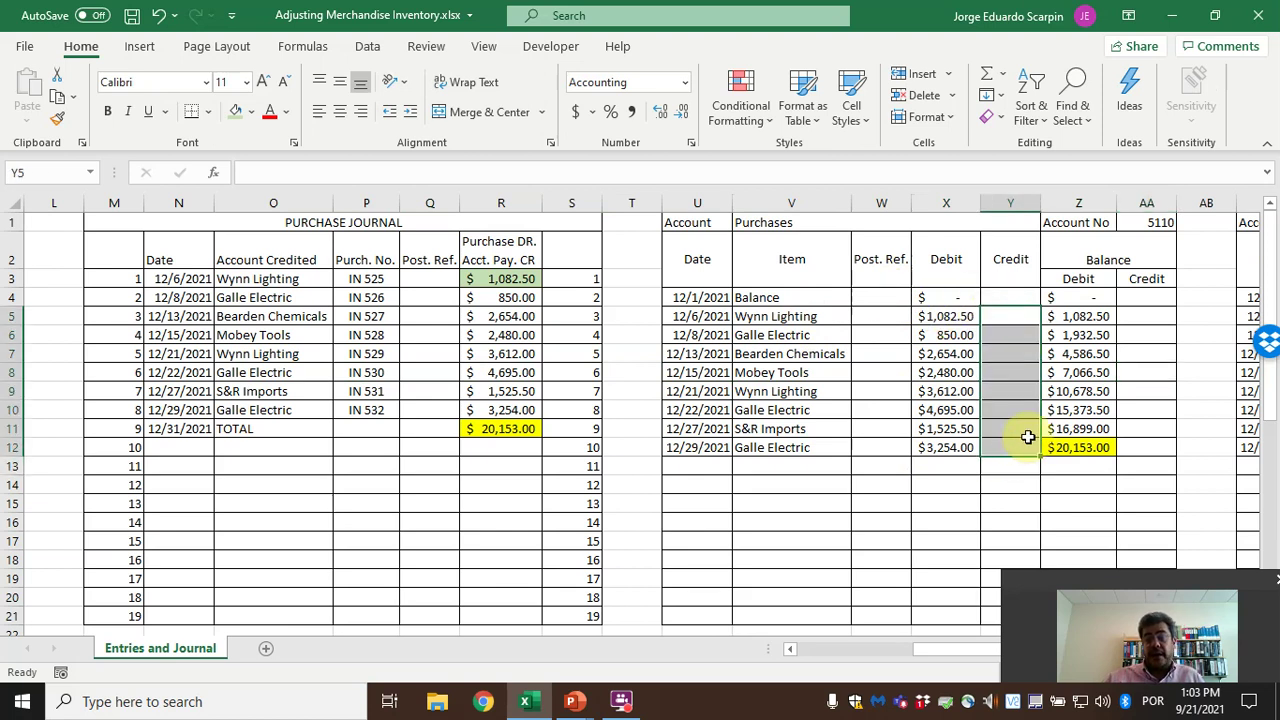
{"action": "left_click", "coordinate": [1027, 436]}
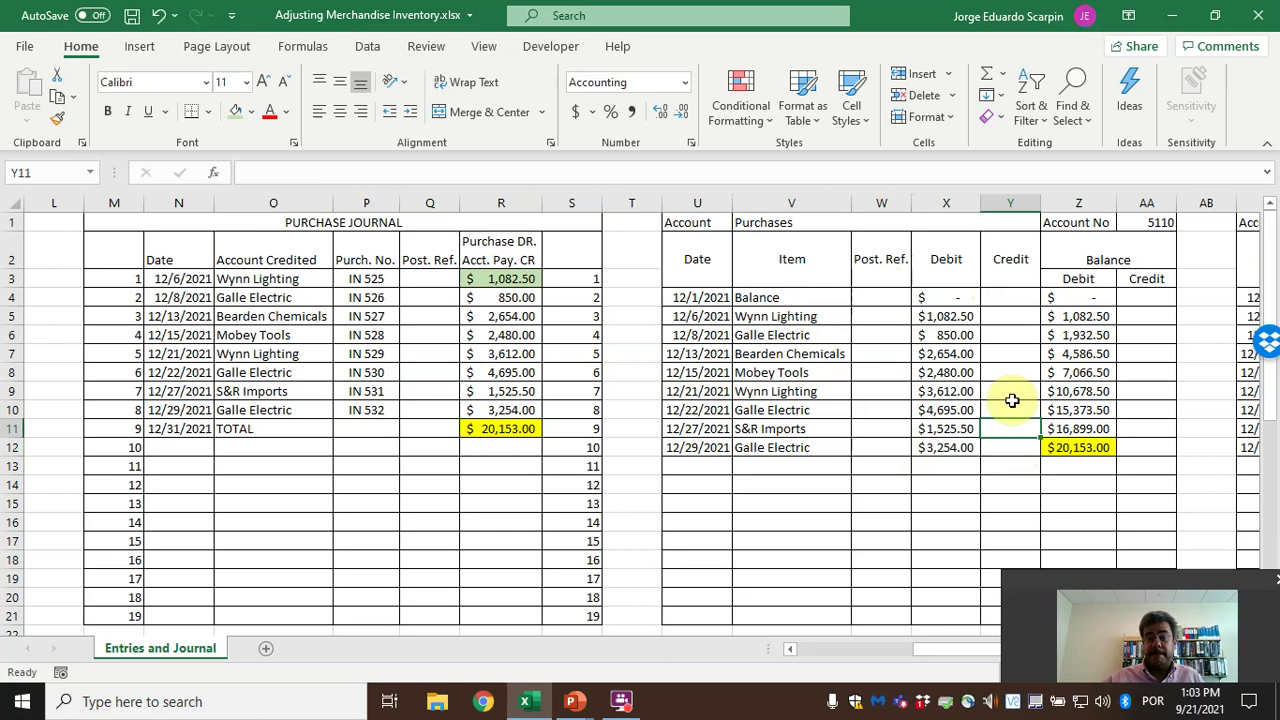
{"action": "key", "text": "Right"}
{"action": "key", "text": "Right"}
{"action": "key", "text": "Right"}
{"action": "key", "text": "Right"}
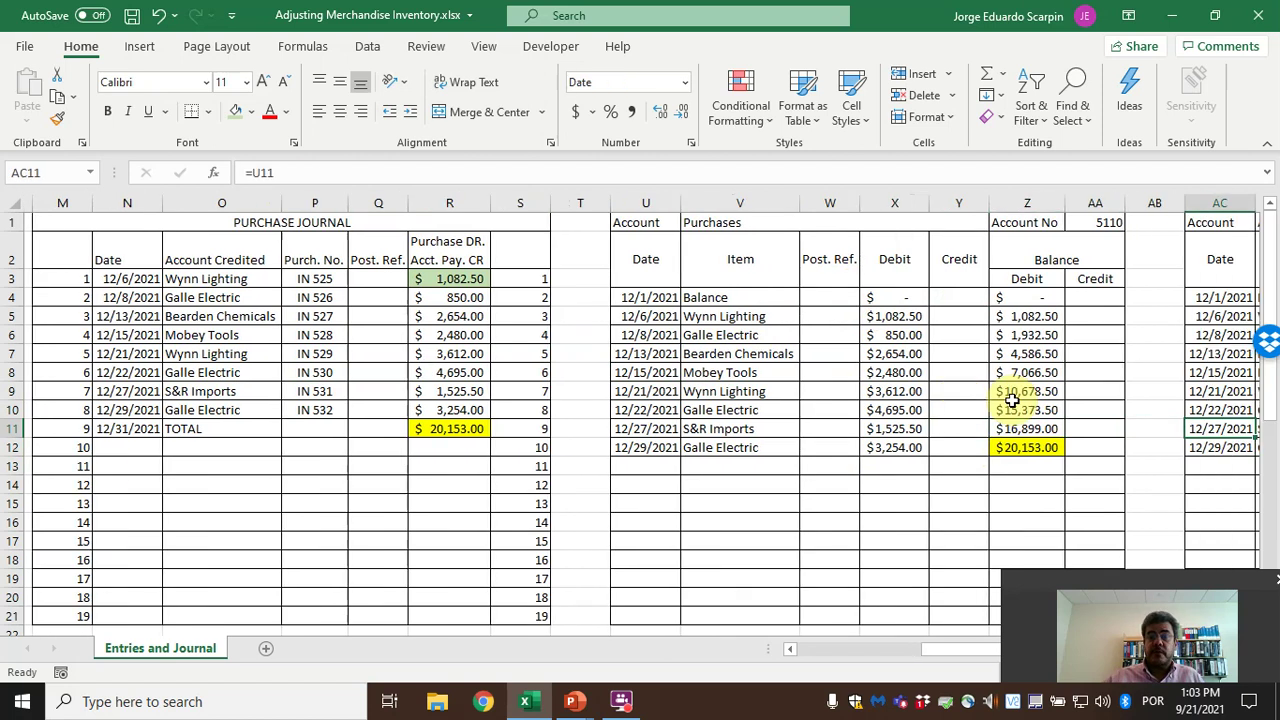
{"action": "key", "text": "Left"}
{"action": "key", "text": "Left"}
{"action": "key", "text": "Left"}
{"action": "key", "text": "Left"}
{"action": "key", "text": "Right"}
{"action": "key", "text": "Right"}
{"action": "key", "text": "Right"}
{"action": "key", "text": "Right"}
{"action": "key", "text": "Right"}
{"action": "key", "text": "Right"}
{"action": "key", "text": "Right"}
{"action": "key", "text": "Right"}
{"action": "key", "text": "Right"}
{"action": "key", "text": "Right"}
{"action": "key", "text": "Right"}
{"action": "key", "text": "Right"}
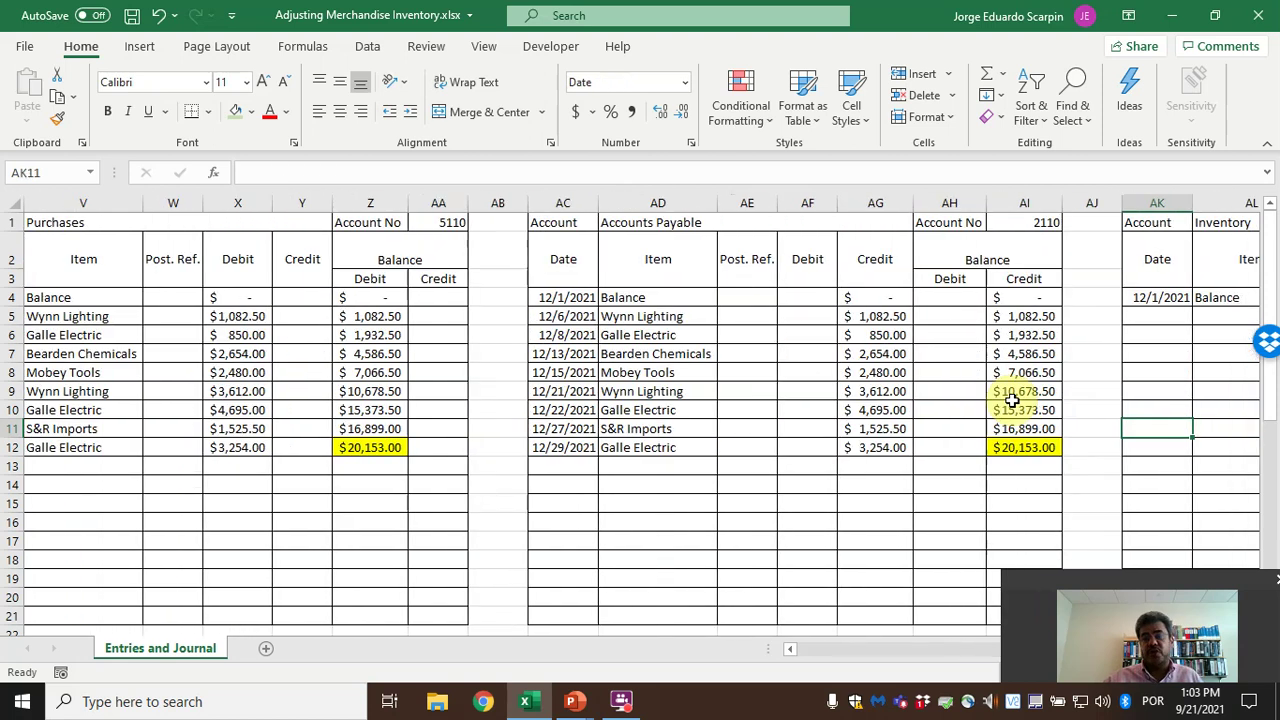
{"action": "key", "text": "Left"}
{"action": "key", "text": "Left"}
{"action": "key", "text": "Left"}
{"action": "key", "text": "Left"}
{"action": "key", "text": "Left"}
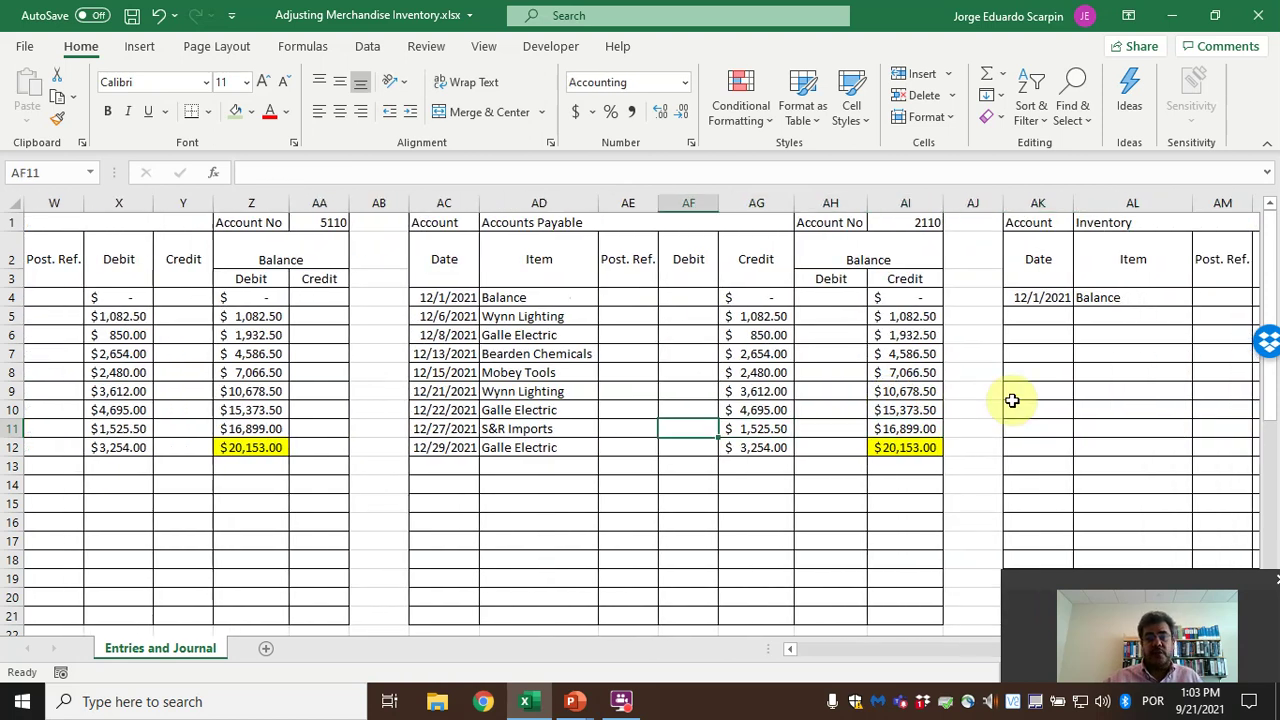
Shade the December 6 Wynn Lighting credit in Accounts Payable and its debit in Purchases light green
{"action": "left_click", "coordinate": [882, 315]}
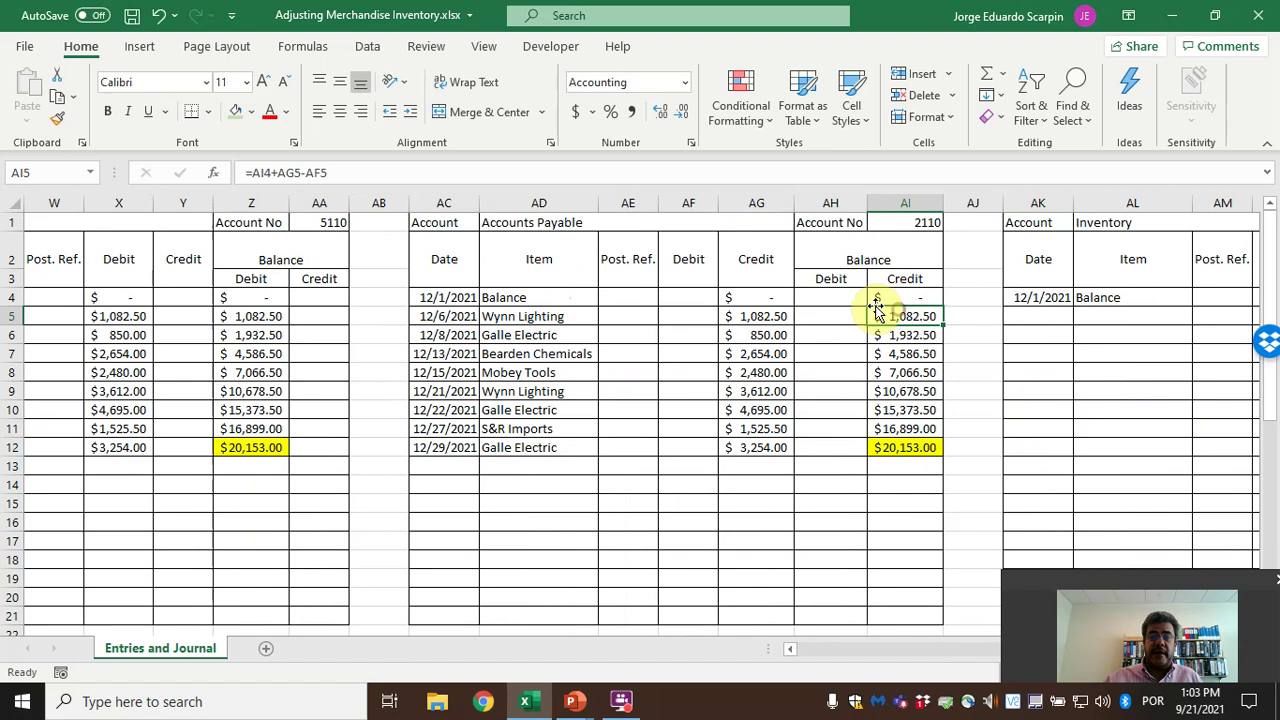
{"action": "left_click", "coordinate": [763, 318]}
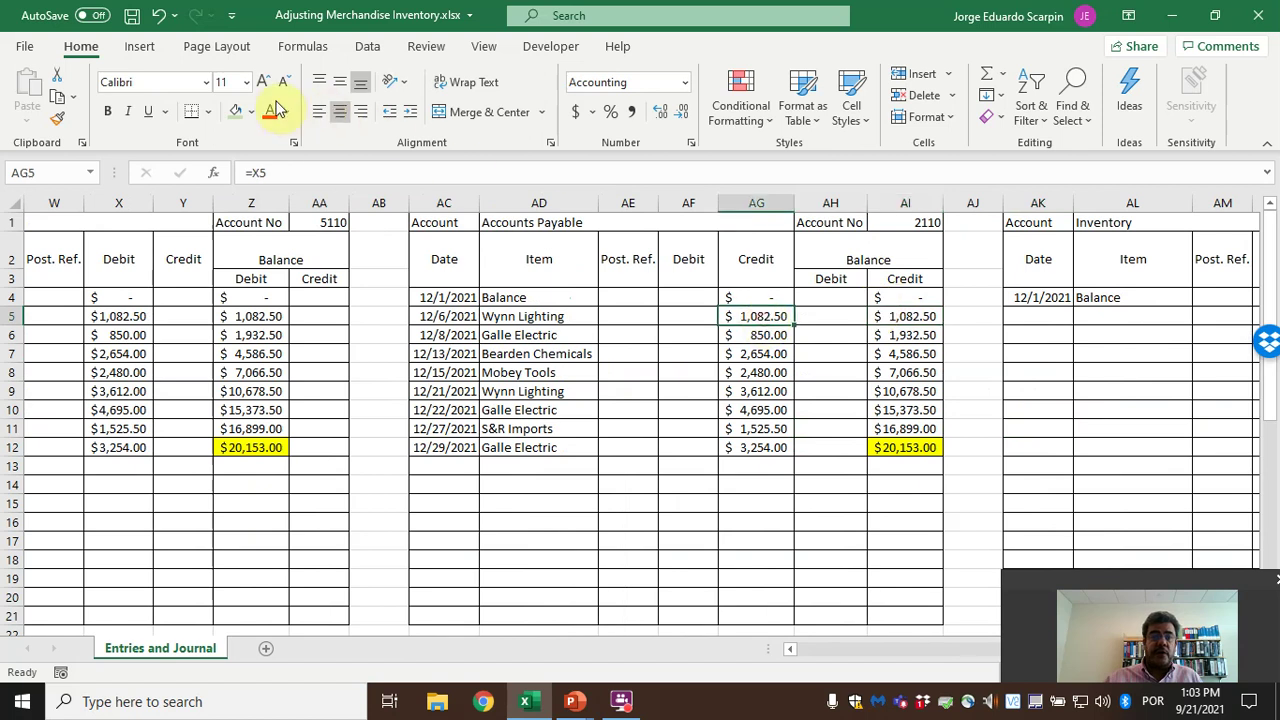
{"action": "left_click", "coordinate": [137, 318]}
{"action": "key", "text": "Left"}
{"action": "key", "text": "Left"}
{"action": "key", "text": "Left"}
{"action": "key", "text": "Left"}
{"action": "key", "text": "Left"}
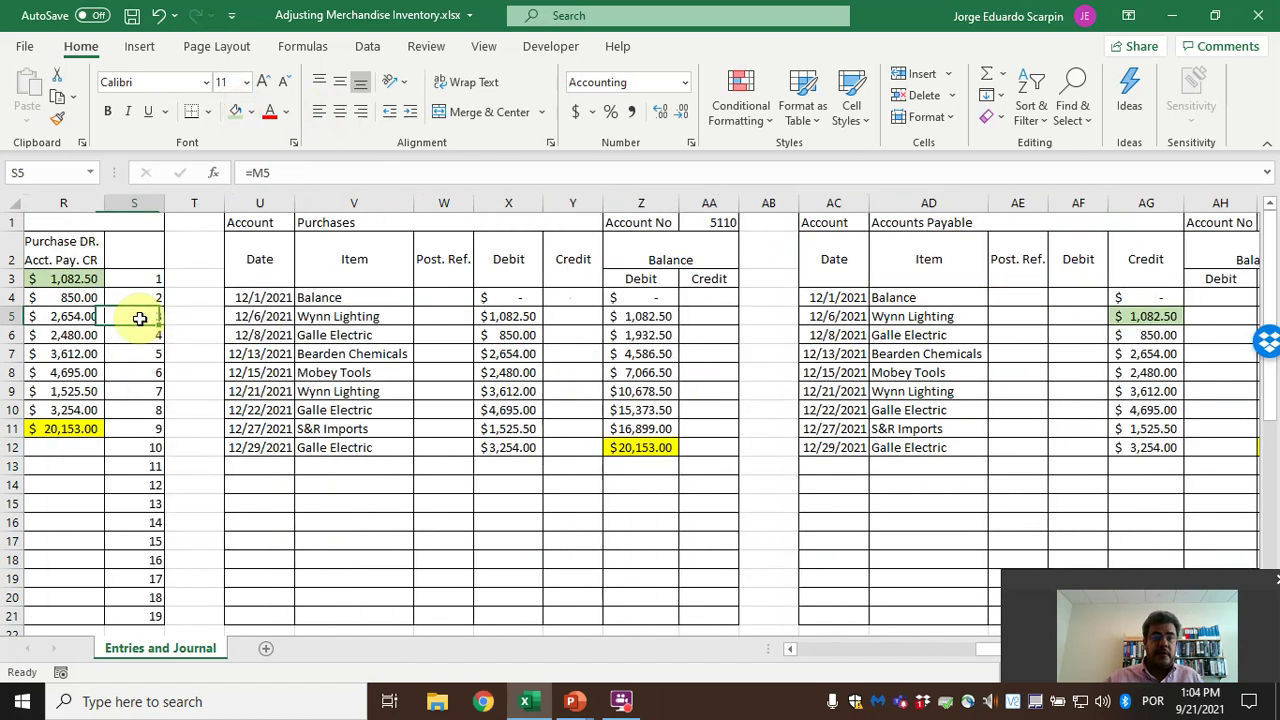
{"action": "key", "text": "Right"}
{"action": "key", "text": "Right"}
{"action": "key", "text": "Right"}
{"action": "key", "text": "Right"}
{"action": "key", "text": "Right"}
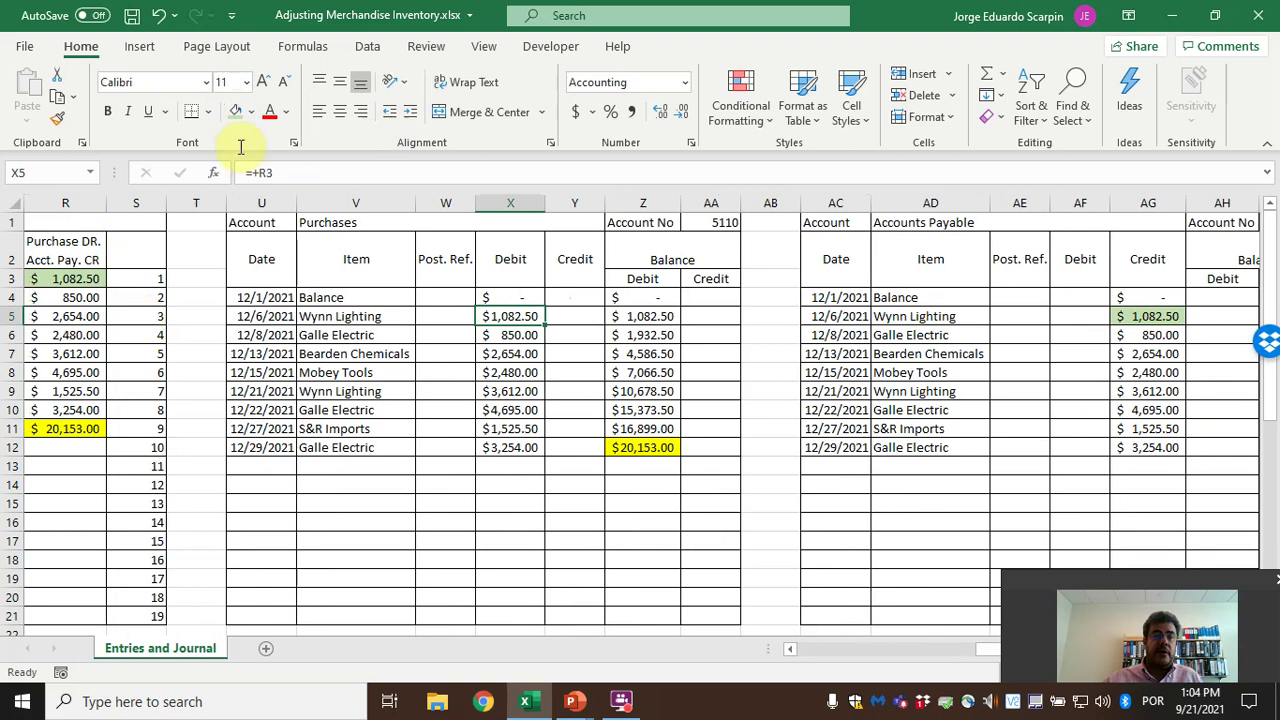
{"action": "left_click", "coordinate": [240, 112]}
Move past the Accounts Payable ledger and examine the Inventory ledger
{"action": "key", "text": "Right"}
{"action": "key", "text": "Right"}
{"action": "key", "text": "Right"}
{"action": "key", "text": "Right"}
{"action": "key", "text": "Right"}
{"action": "key", "text": "Right"}
{"action": "key", "text": "Right"}
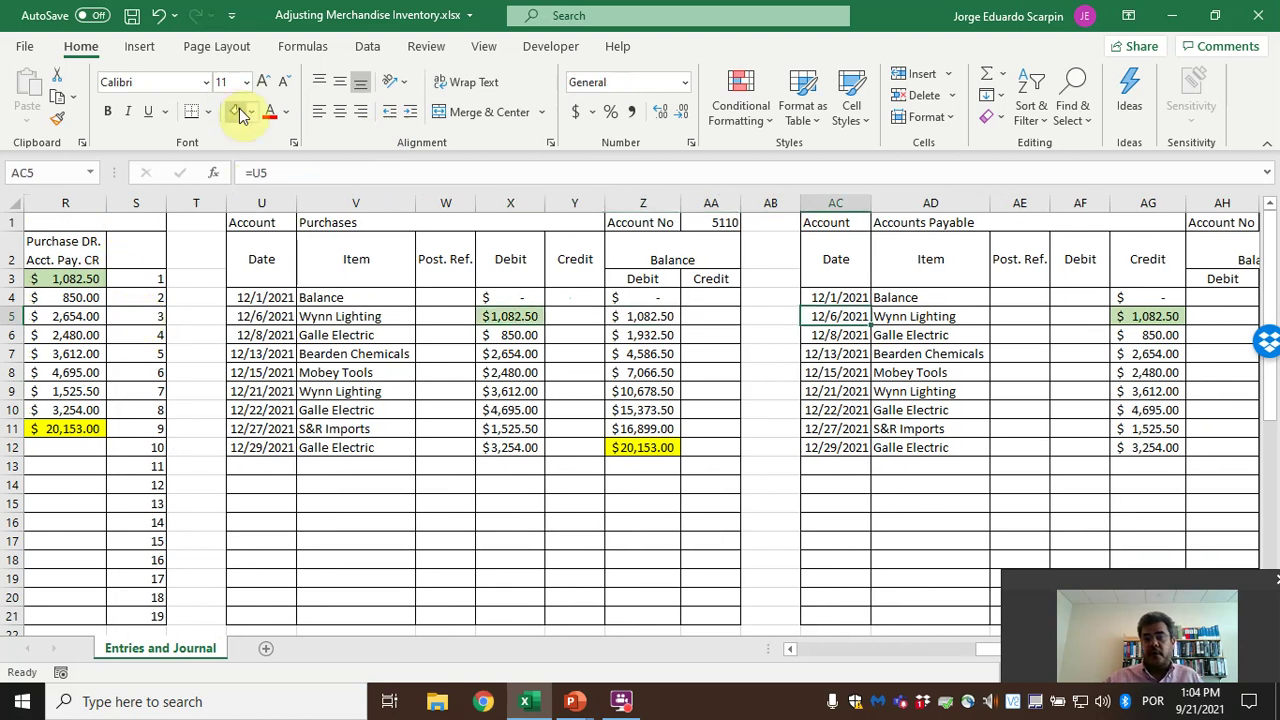
{"action": "key", "text": "Right"}
{"action": "key", "text": "Right"}
{"action": "key", "text": "Right"}
{"action": "key", "text": "Right"}
{"action": "key", "text": "Right"}
{"action": "key", "text": "Right"}
{"action": "key", "text": "Right"}
{"action": "key", "text": "Right"}
{"action": "key", "text": "Right"}
{"action": "key", "text": "Right"}
{"action": "key", "text": "Right"}
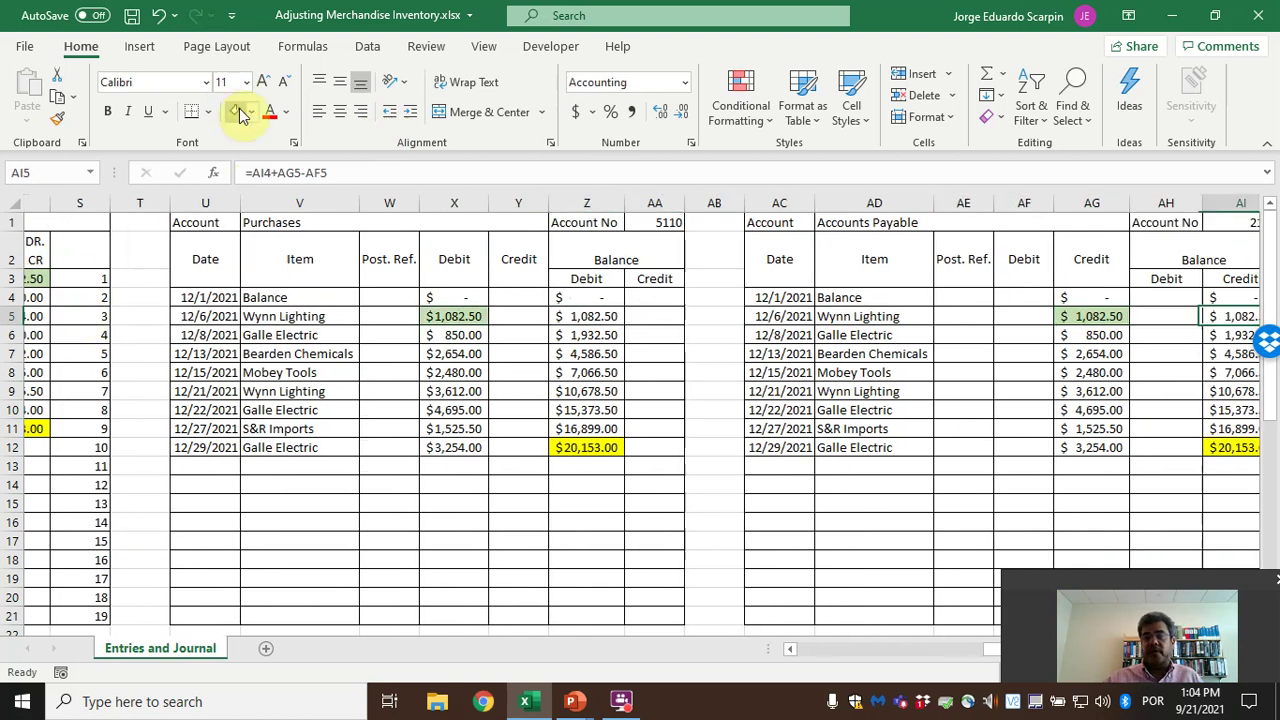
{"action": "key", "text": "Right"}
{"action": "key", "text": "Right"}
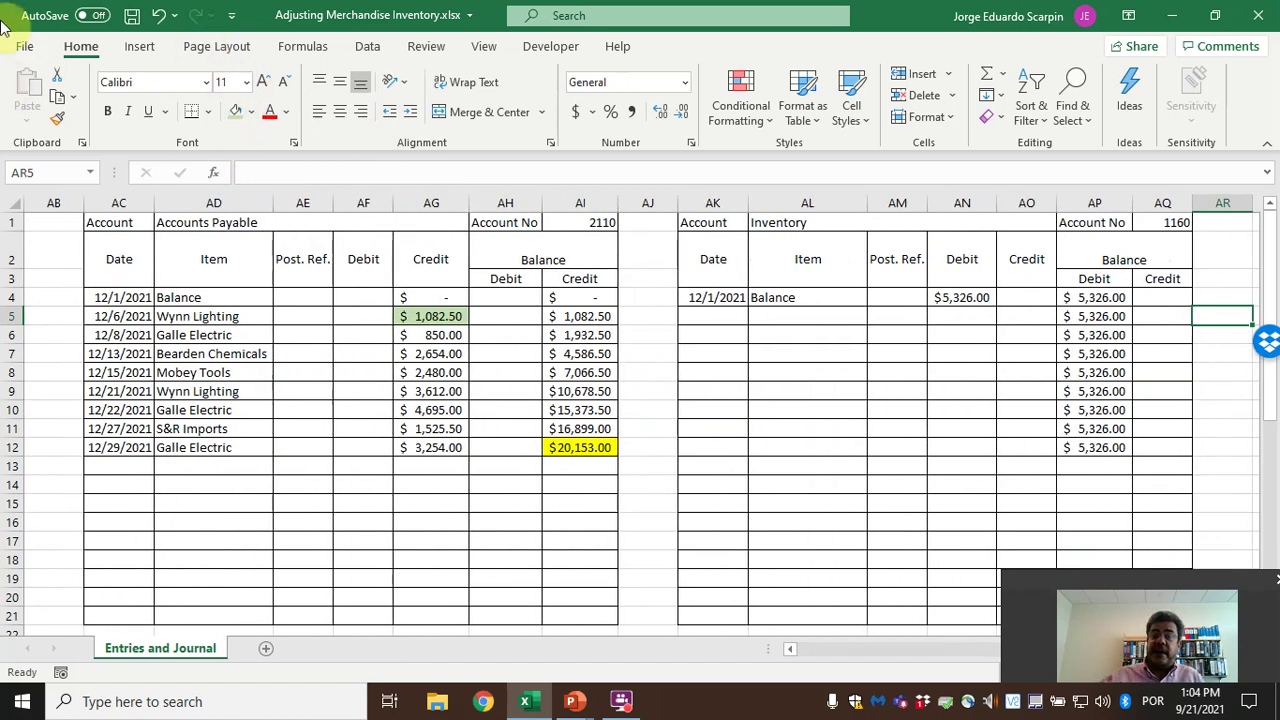
Examine the Inventory ledger's opening debit balance, and return to the Beginning Inventory row of the cost of goods sold calculation
{"action": "left_click", "coordinate": [942, 296]}
{"action": "key", "text": "Left"}
{"action": "key", "text": "Left"}
{"action": "key", "text": "Left"}
{"action": "key", "text": "Left"}
{"action": "key", "text": "Left"}
{"action": "key", "text": "Left"}
{"action": "key", "text": "Left"}
{"action": "key", "text": "Left"}
{"action": "key", "text": "Left"}
{"action": "key", "text": "Left"}
{"action": "key", "text": "Left"}
{"action": "key", "text": "Left"}
{"action": "key", "text": "Left"}
{"action": "key", "text": "Left"}
{"action": "key", "text": "Left"}
{"action": "key", "text": "Left"}
{"action": "key", "text": "Left"}
{"action": "key", "text": "Left"}
{"action": "key", "text": "Left"}
{"action": "key", "text": "Left"}
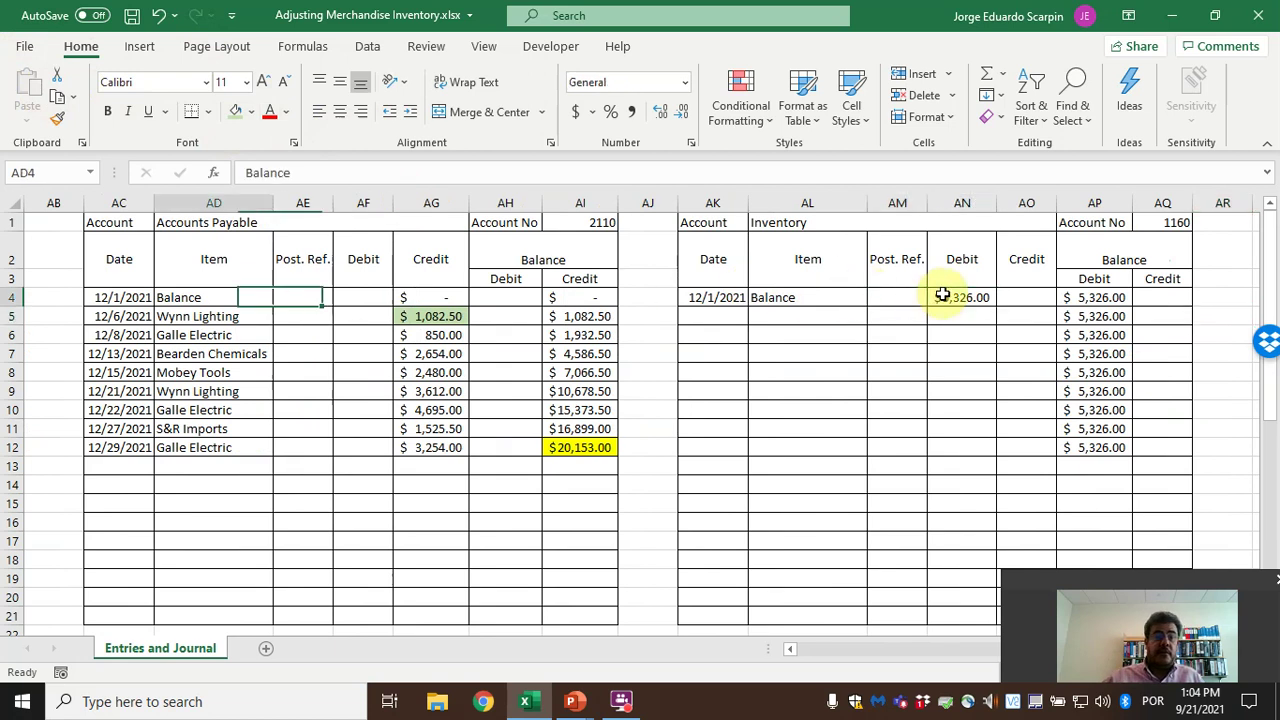
{"action": "key", "text": "Left"}
{"action": "key", "text": "Left"}
{"action": "key", "text": "Left"}
{"action": "key", "text": "Left"}
{"action": "key", "text": "Left"}
{"action": "key", "text": "Left"}
{"action": "key", "text": "Left"}
{"action": "key", "text": "Left"}
{"action": "key", "text": "Left"}
{"action": "key", "text": "Left"}
{"action": "key", "text": "Left"}
{"action": "key", "text": "Left"}
{"action": "key", "text": "Left"}
{"action": "key", "text": "Down"}
{"action": "key", "text": "Down"}
{"action": "key", "text": "Down"}
{"action": "key", "text": "Down"}
{"action": "key", "text": "Down"}
{"action": "key", "text": "Down"}
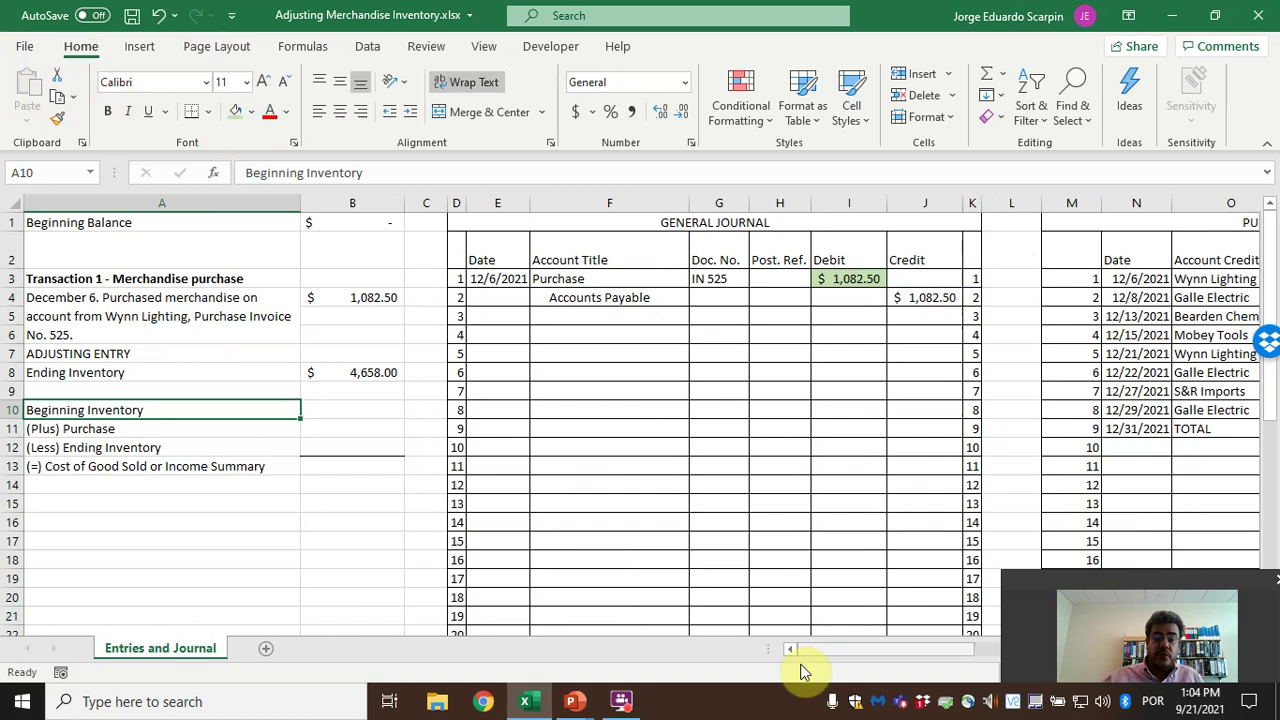
Switch to the PowerPoint slide show and advance to the slide on recording an adjusting entry for merchandise inventory
{"action": "mouse_move", "coordinate": [571, 701]}
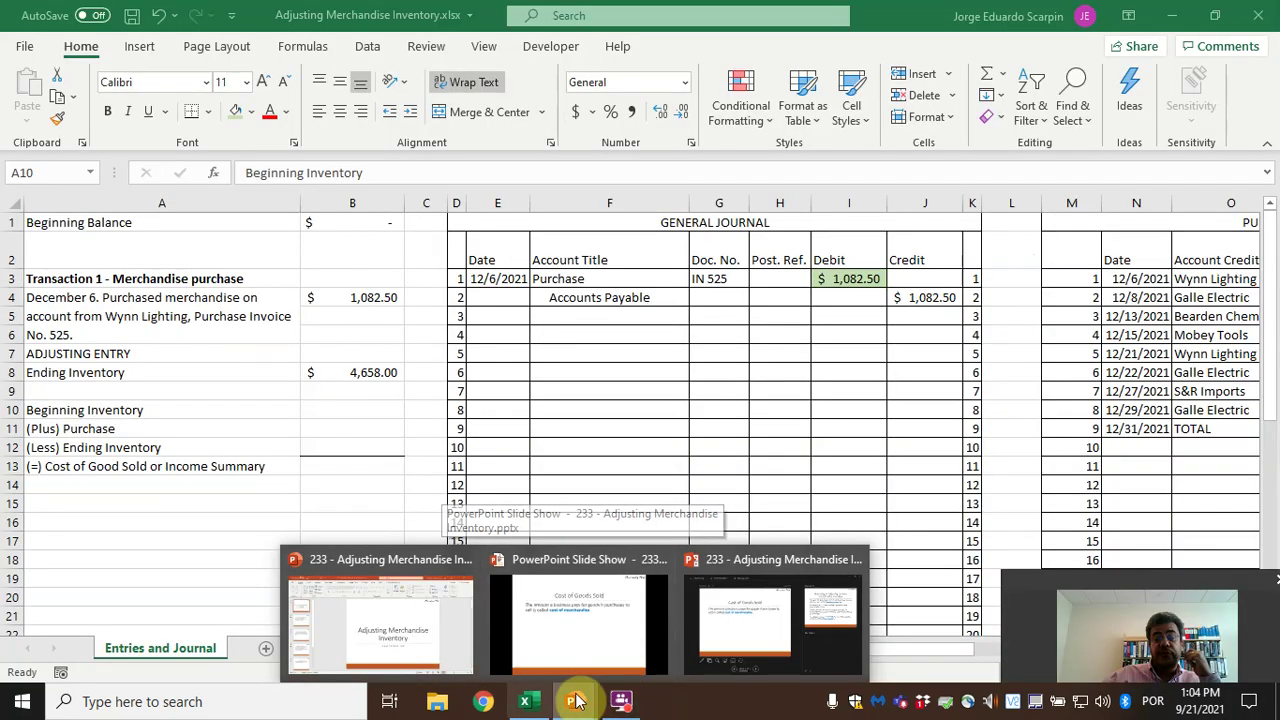
{"action": "left_click", "coordinate": [652, 660]}
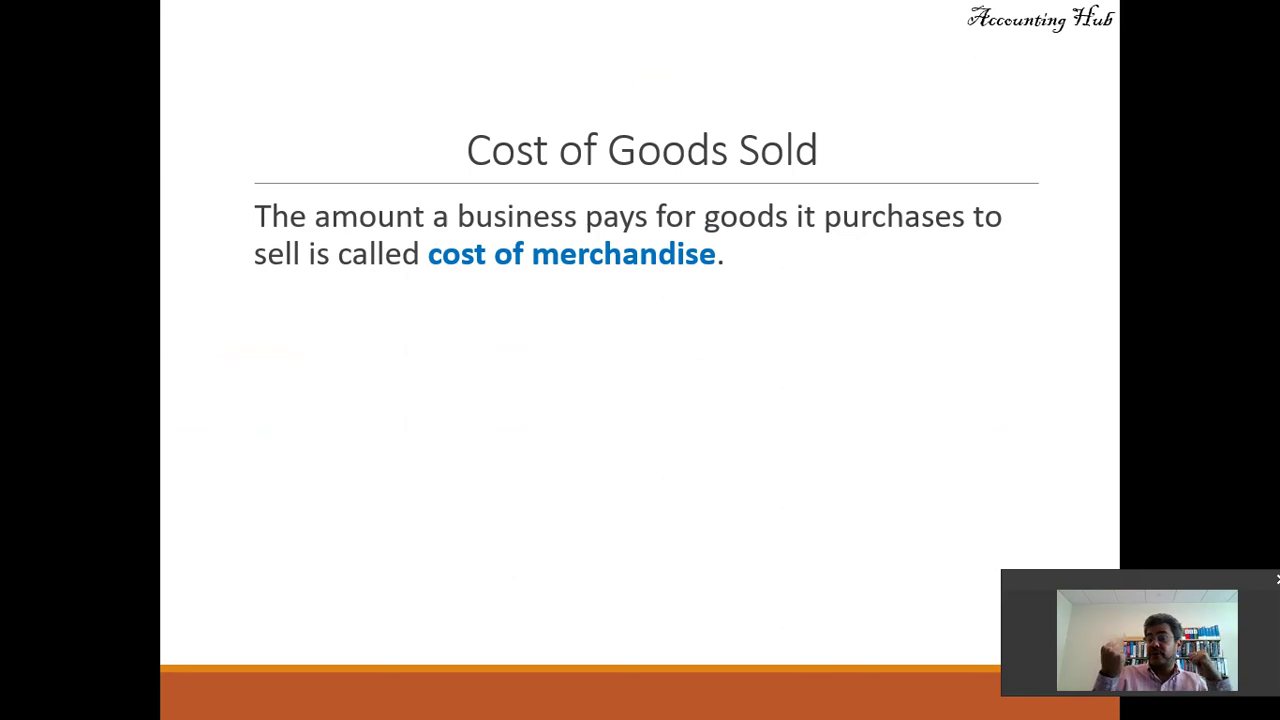
{"action": "key", "text": "Right"}
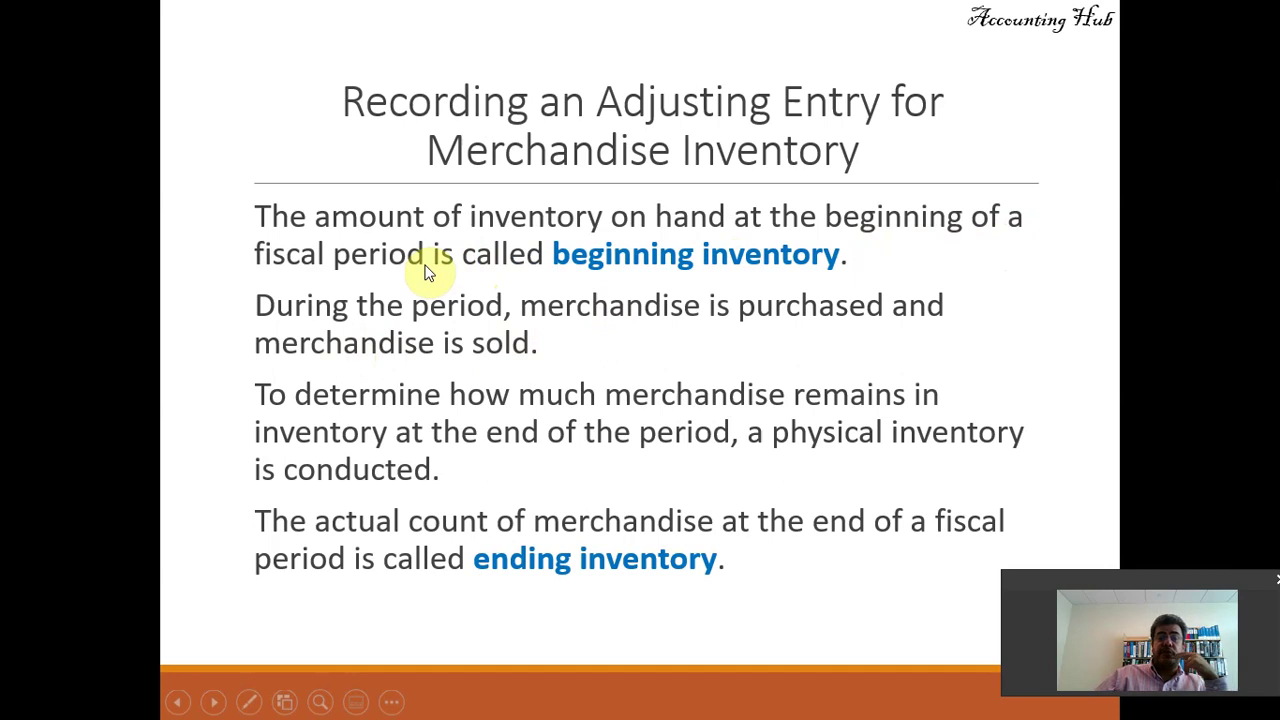
Switch back to the Excel workbook and move past the journals and ledgers to examine the Inventory ledger's December 1 balance
{"action": "key", "text": "alt+Tab"}
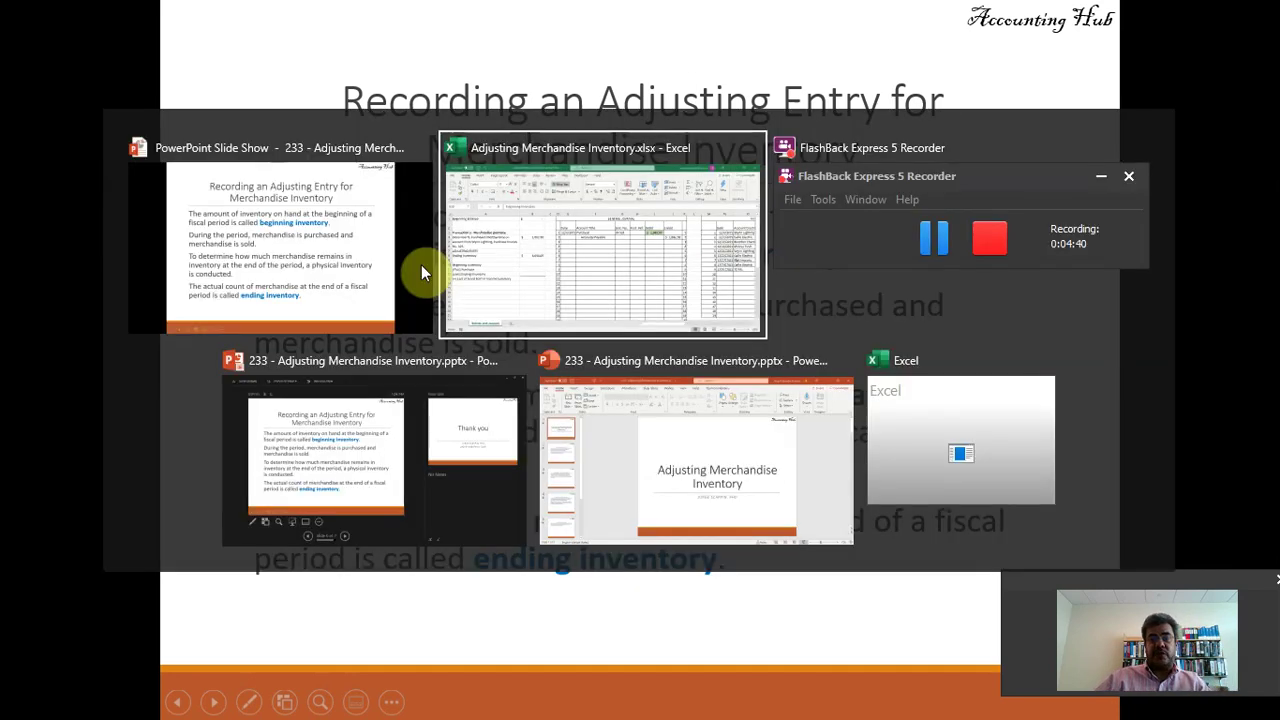
{"action": "key", "text": "Right"}
{"action": "key", "text": "Right"}
{"action": "key", "text": "Right"}
{"action": "key", "text": "Right"}
{"action": "key", "text": "Right"}
{"action": "key", "text": "Right"}
{"action": "key", "text": "Right"}
{"action": "key", "text": "Right"}
{"action": "key", "text": "Right"}
{"action": "key", "text": "Right"}
{"action": "key", "text": "Right"}
{"action": "key", "text": "Right"}
{"action": "key", "text": "Right"}
{"action": "key", "text": "Right"}
{"action": "key", "text": "Right"}
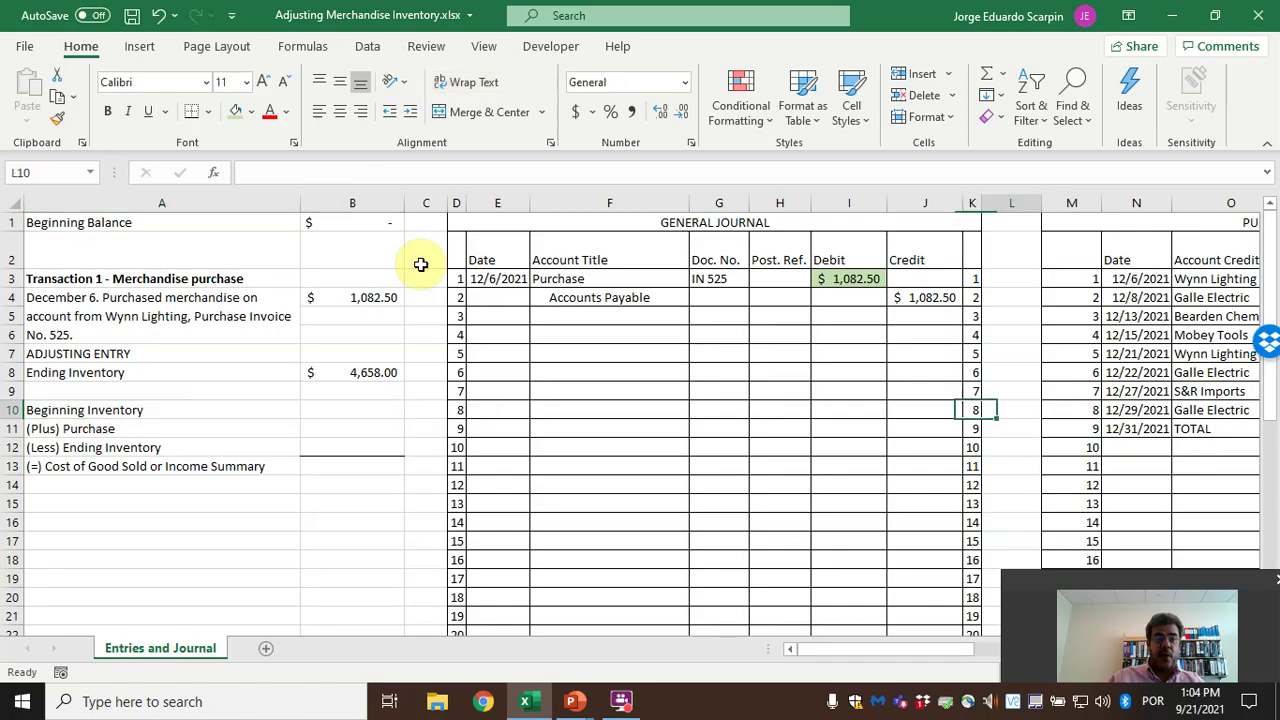
{"action": "key", "text": "Right"}
{"action": "key", "text": "Right"}
{"action": "key", "text": "Right"}
{"action": "key", "text": "Right"}
{"action": "key", "text": "Right"}
{"action": "key", "text": "Right"}
{"action": "key", "text": "Right"}
{"action": "key", "text": "Right"}
{"action": "key", "text": "Right"}
{"action": "key", "text": "Right"}
{"action": "key", "text": "Right"}
{"action": "key", "text": "Right"}
{"action": "key", "text": "Right"}
{"action": "key", "text": "Right"}
{"action": "key", "text": "Right"}
{"action": "key", "text": "Right"}
{"action": "key", "text": "Right"}
{"action": "key", "text": "Right"}
{"action": "key", "text": "Right"}
{"action": "key", "text": "Right"}
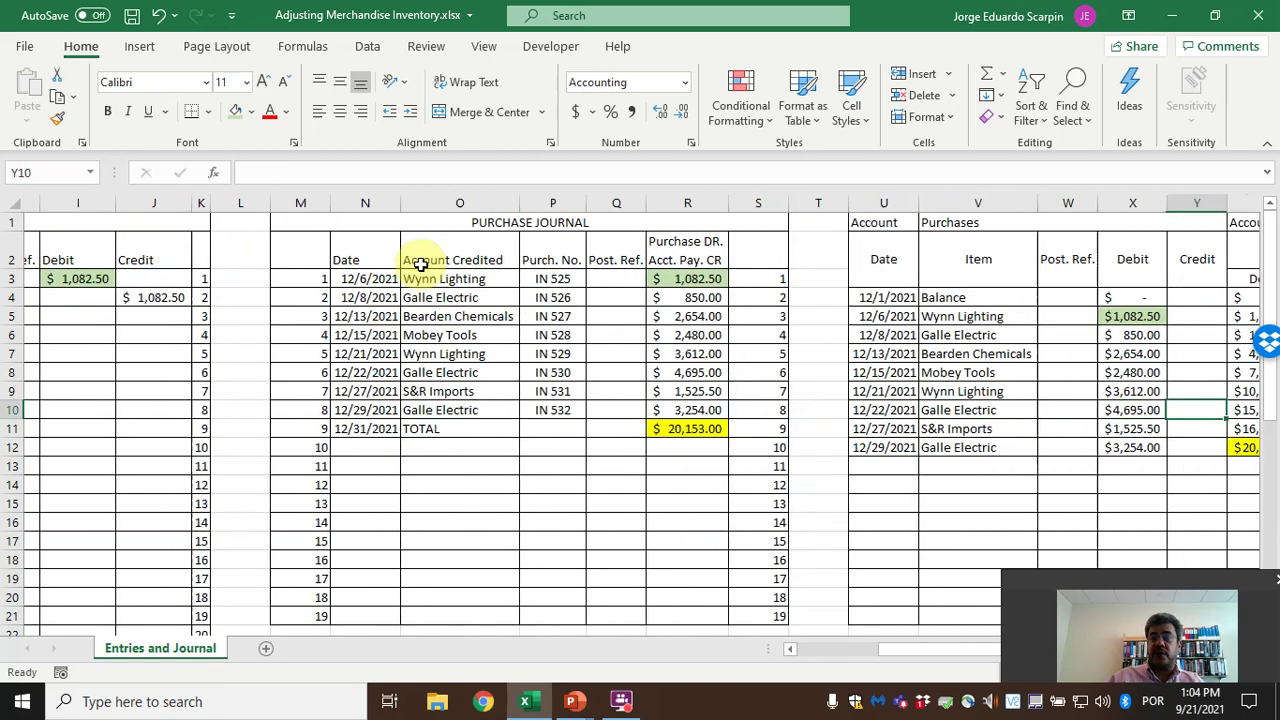
{"action": "key", "text": "Right"}
{"action": "key", "text": "Right"}
{"action": "key", "text": "Right"}
{"action": "key", "text": "Right"}
{"action": "key", "text": "Right"}
{"action": "key", "text": "Right"}
{"action": "key", "text": "Right"}
{"action": "key", "text": "Right"}
{"action": "key", "text": "Right"}
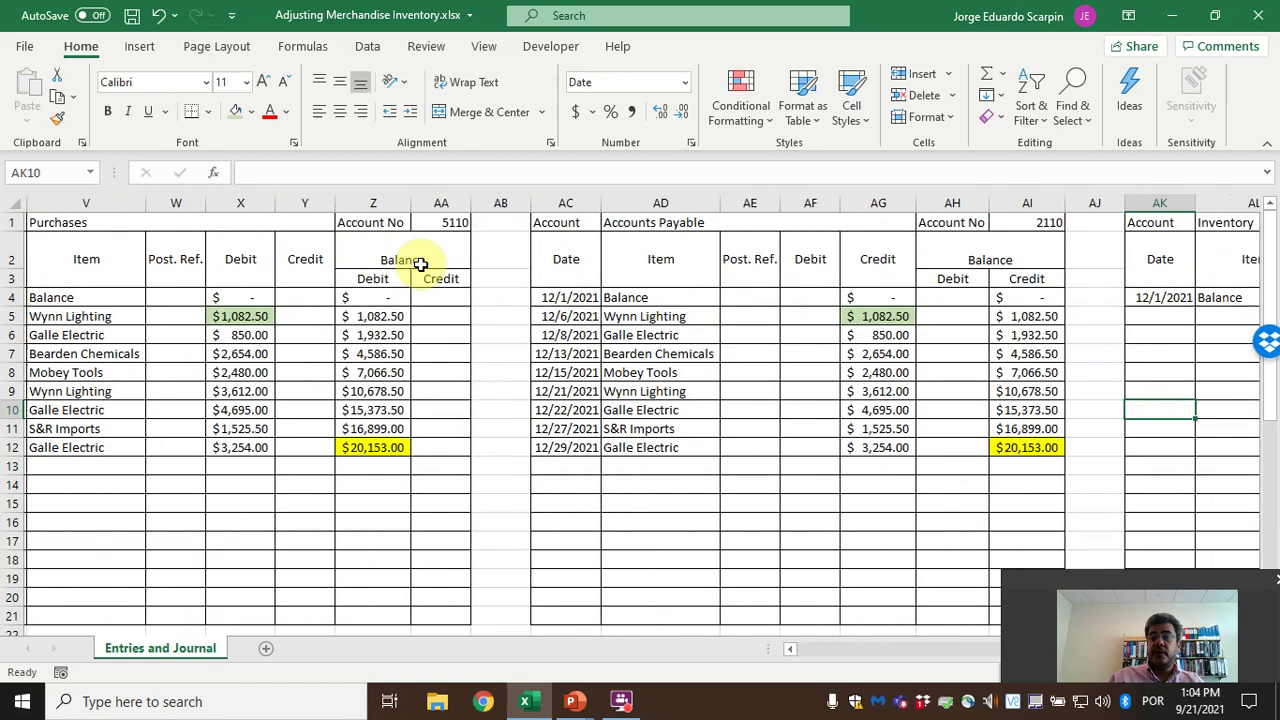
{"action": "key", "text": "Up"}
{"action": "key", "text": "Up"}
{"action": "key", "text": "Up"}
{"action": "key", "text": "Up"}
{"action": "key", "text": "Left"}
{"action": "key", "text": "Left"}
{"action": "key", "text": "Up"}
{"action": "key", "text": "Up"}
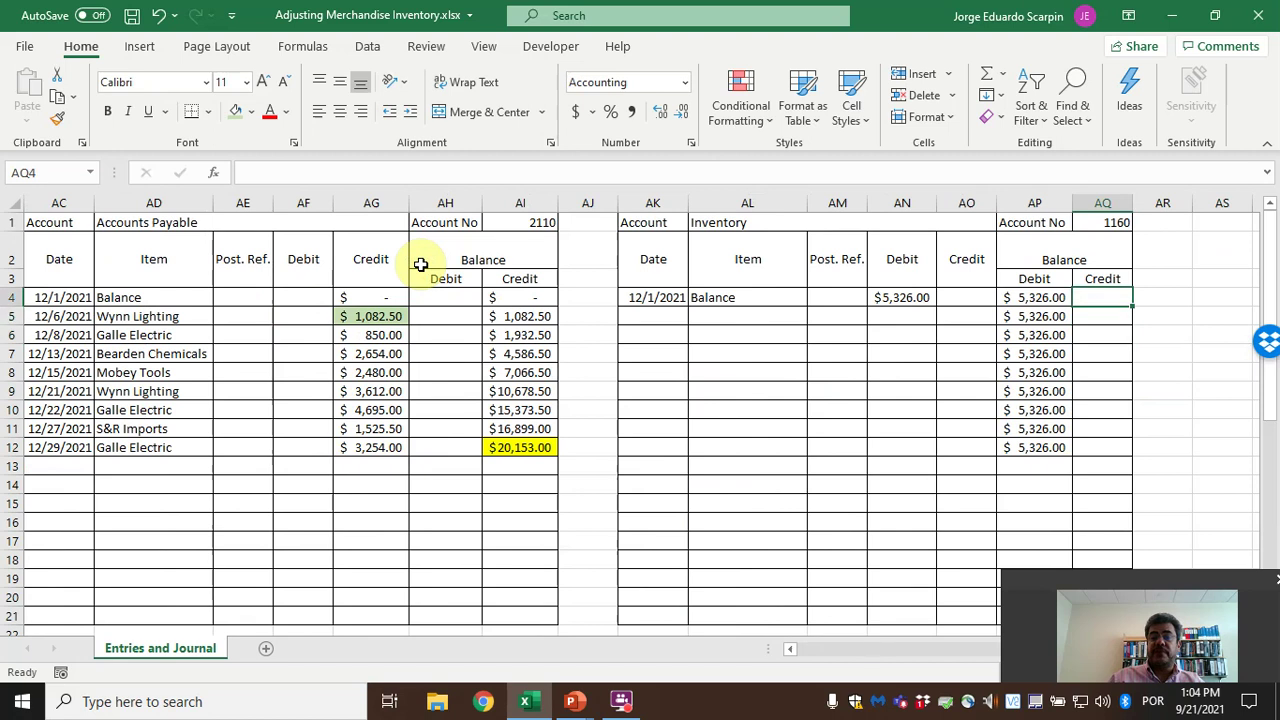
Fill the Beginning Inventory amount in B10 with a reference to the Inventory ledger's December 1 debit, =AN4
{"action": "key", "text": "Left"}
{"action": "key", "text": "Left"}
{"action": "key", "text": "Left"}
{"action": "key", "text": "Left"}
{"action": "key", "text": "Left"}
{"action": "key", "text": "Left"}
{"action": "key", "text": "Left"}
{"action": "key", "text": "Left"}
{"action": "key", "text": "Left"}
{"action": "key", "text": "Left"}
{"action": "key", "text": "Left"}
{"action": "key", "text": "Left"}
{"action": "key", "text": "Left"}
{"action": "key", "text": "Left"}
{"action": "key", "text": "Left"}
{"action": "key", "text": "Left"}
{"action": "key", "text": "Left"}
{"action": "key", "text": "Left"}
{"action": "key", "text": "Left"}
{"action": "key", "text": "Left"}
{"action": "key", "text": "Left"}
{"action": "key", "text": "Left"}
{"action": "key", "text": "Left"}
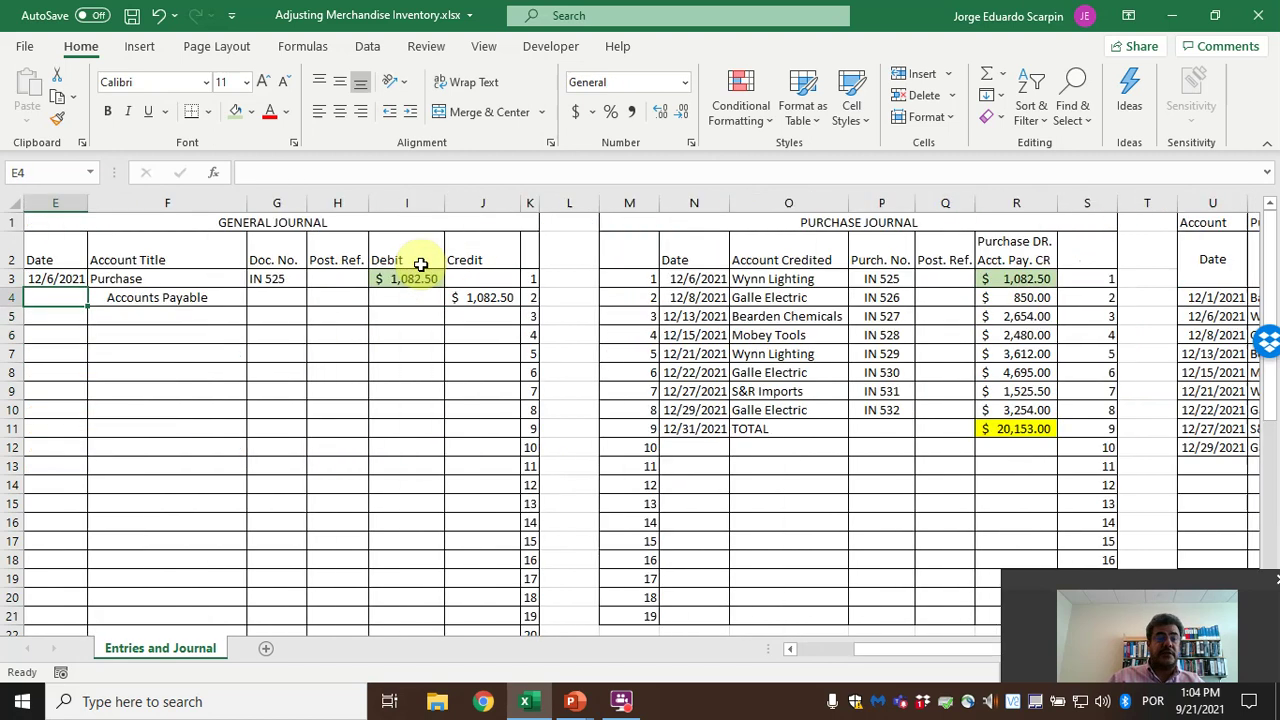
{"action": "key", "text": "Down"}
{"action": "key", "text": "Down"}
{"action": "key", "text": "Down"}
{"action": "key", "text": "Down"}
{"action": "key", "text": "Down"}
{"action": "key", "text": "Down"}
{"action": "key", "text": "Right"}
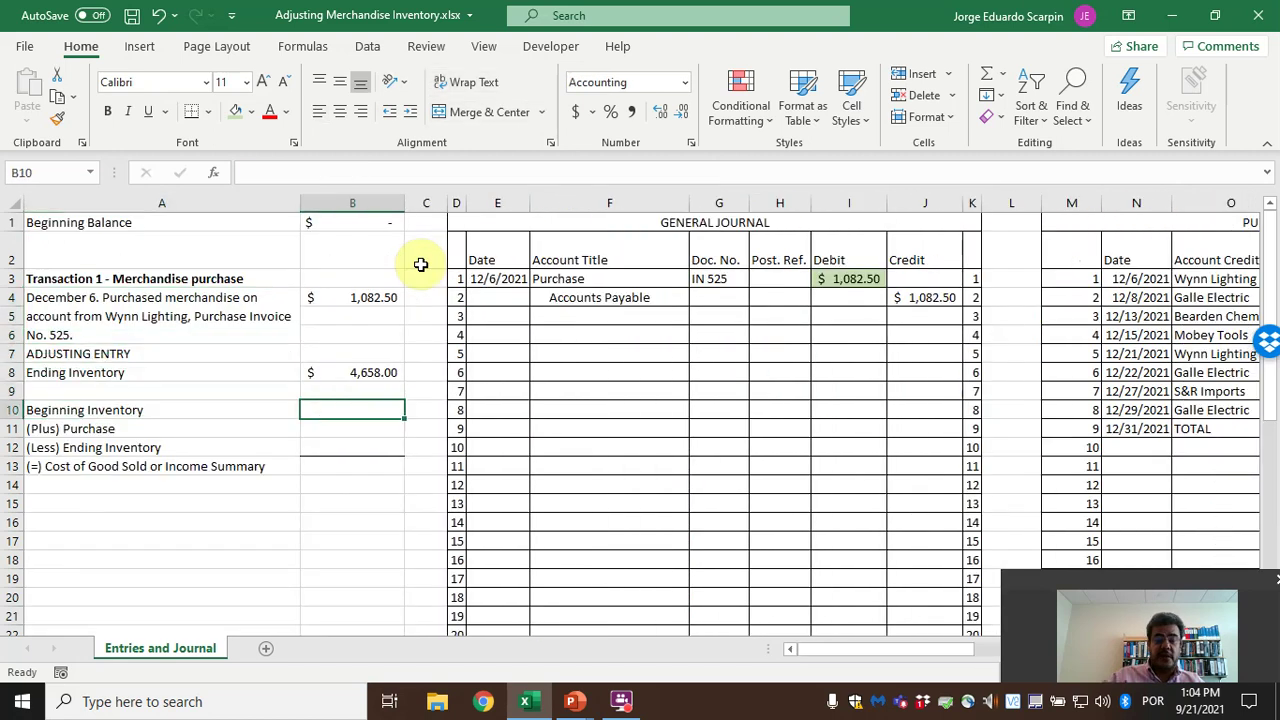
{"action": "type", "text": "="}
{"action": "key", "text": "Right"}
{"action": "key", "text": "Right"}
{"action": "key", "text": "Right"}
{"action": "key", "text": "Right"}
{"action": "key", "text": "Right"}
{"action": "key", "text": "Right"}
{"action": "key", "text": "Right"}
{"action": "key", "text": "Right"}
{"action": "key", "text": "Right"}
{"action": "key", "text": "Right"}
{"action": "key", "text": "Right"}
{"action": "key", "text": "Right"}
{"action": "key", "text": "Right"}
{"action": "key", "text": "Right"}
{"action": "key", "text": "Right"}
{"action": "key", "text": "Right"}
{"action": "key", "text": "Right"}
{"action": "key", "text": "Right"}
{"action": "key", "text": "Right"}
{"action": "key", "text": "Right"}
{"action": "key", "text": "Right"}
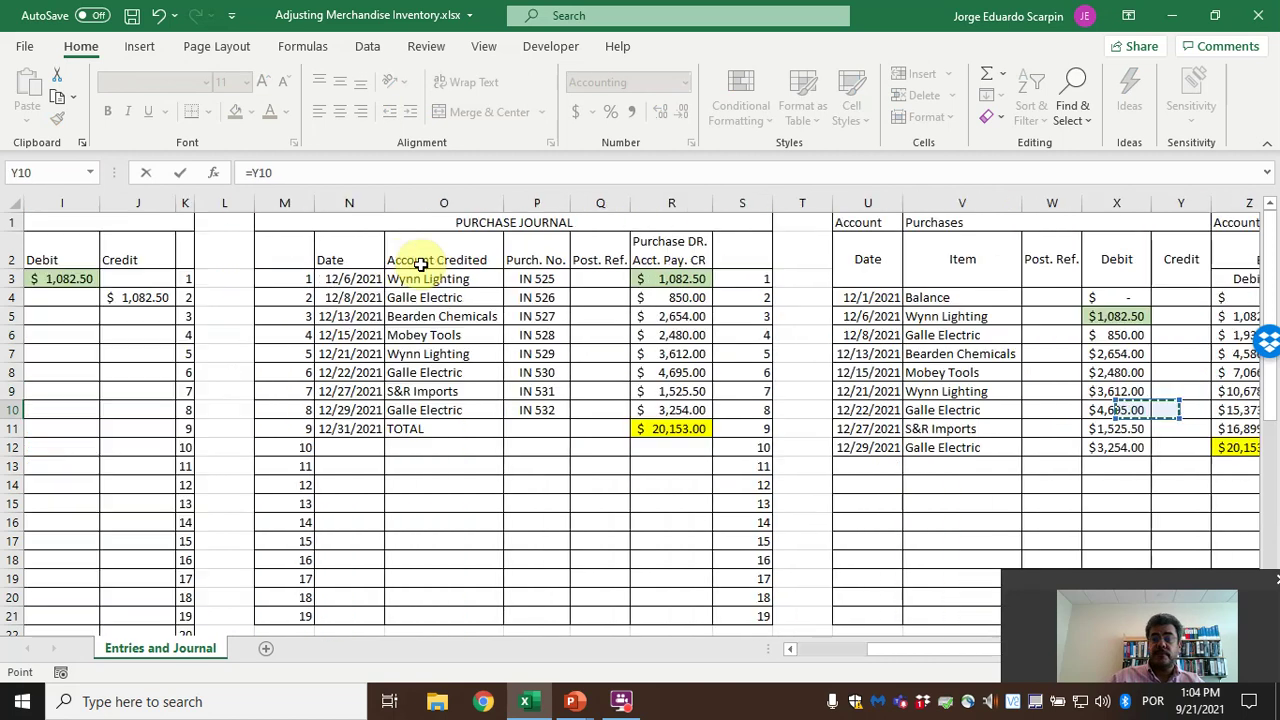
{"action": "key", "text": "Right"}
{"action": "key", "text": "Right"}
{"action": "key", "text": "Right"}
{"action": "key", "text": "Right"}
{"action": "key", "text": "Up"}
{"action": "key", "text": "Up"}
{"action": "key", "text": "Up"}
{"action": "key", "text": "Up"}
{"action": "key", "text": "Up"}
{"action": "key", "text": "Up"}
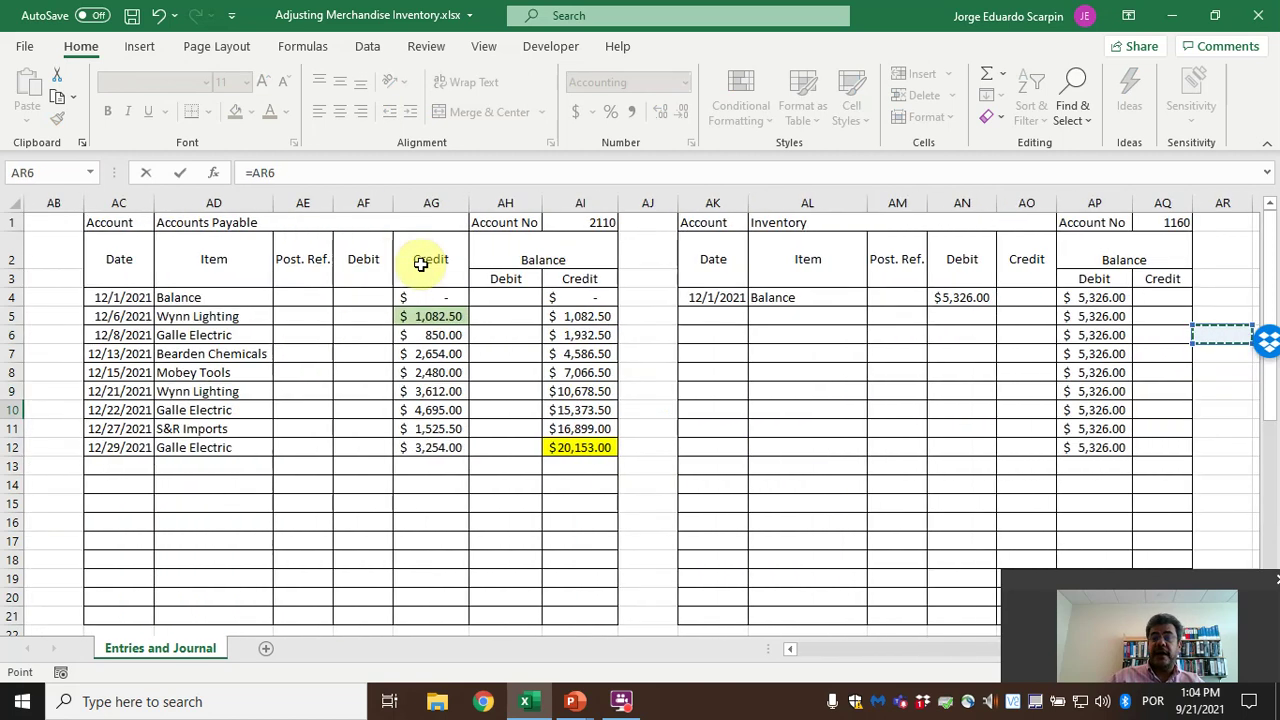
{"action": "key", "text": "Left"}
{"action": "key", "text": "Left"}
{"action": "key", "text": "Left"}
{"action": "key", "text": "Left"}
{"action": "key", "text": "Return"}
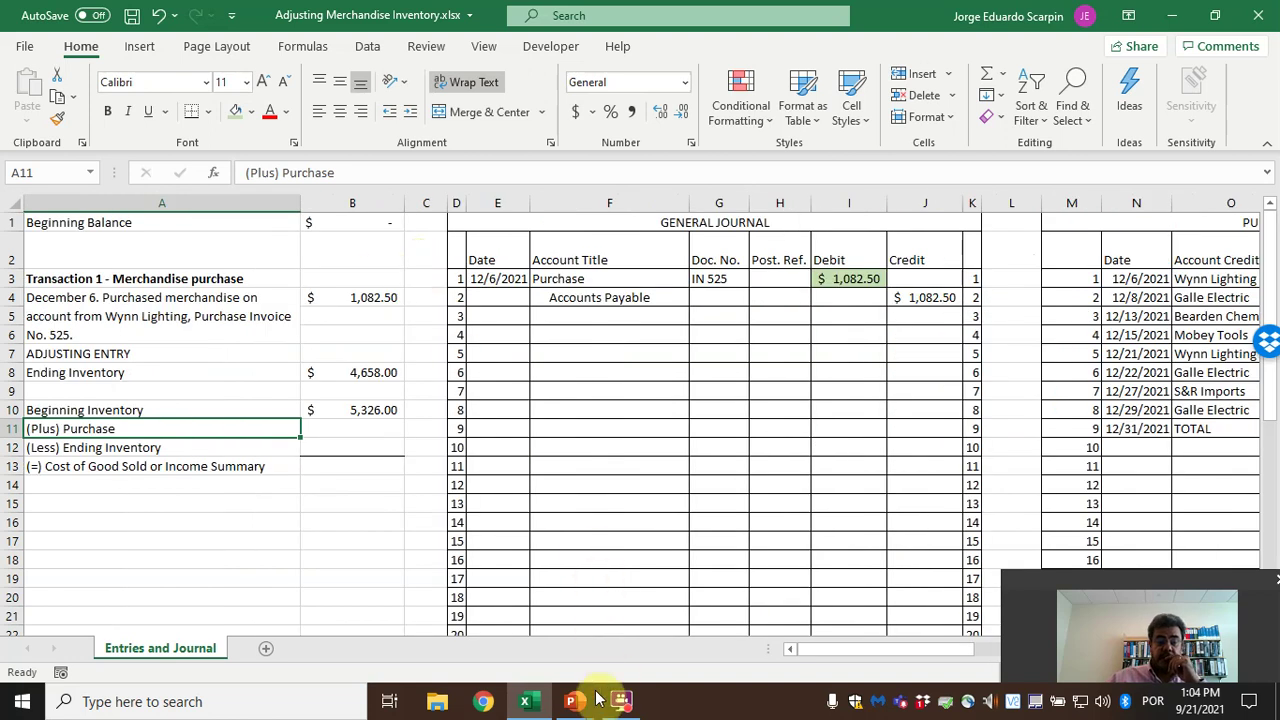
Switch to the PowerPoint slide on recording an adjusting entry for merchandise inventory, review it, and return to the Excel workbook
{"action": "mouse_move", "coordinate": [573, 701]}
{"action": "left_click", "coordinate": [620, 651]}
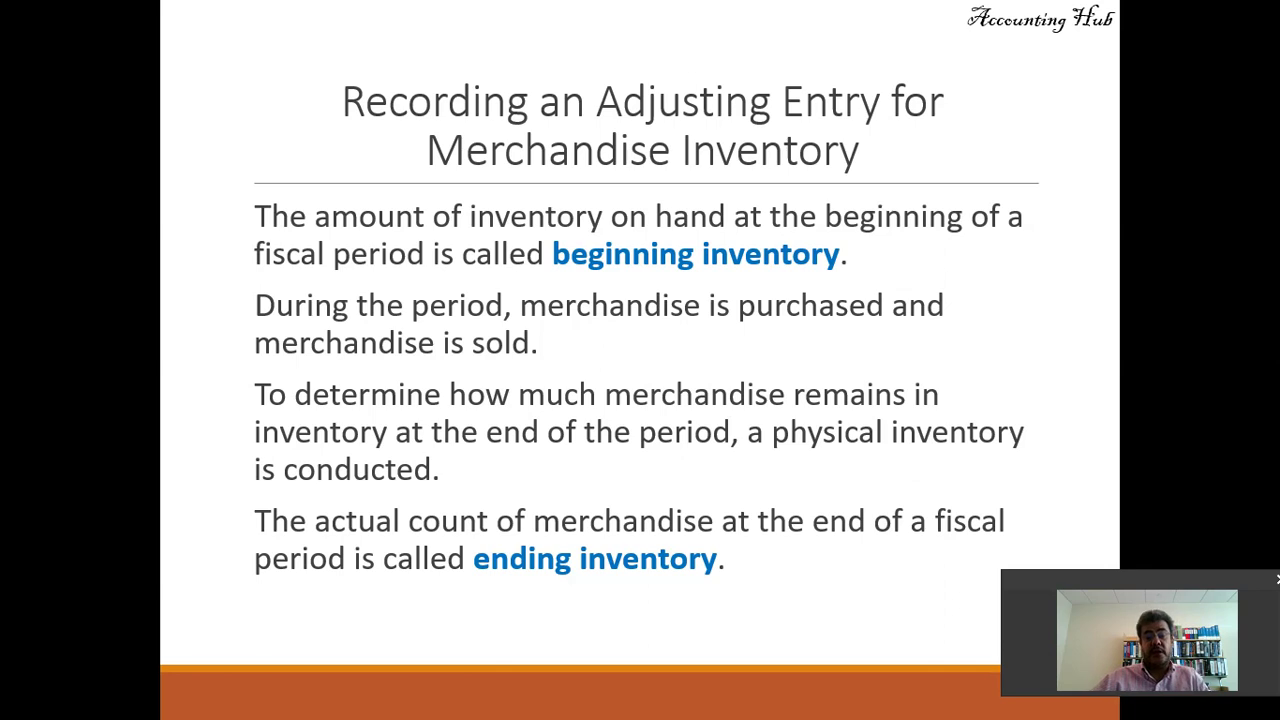
{"action": "key", "text": "alt+Tab"}
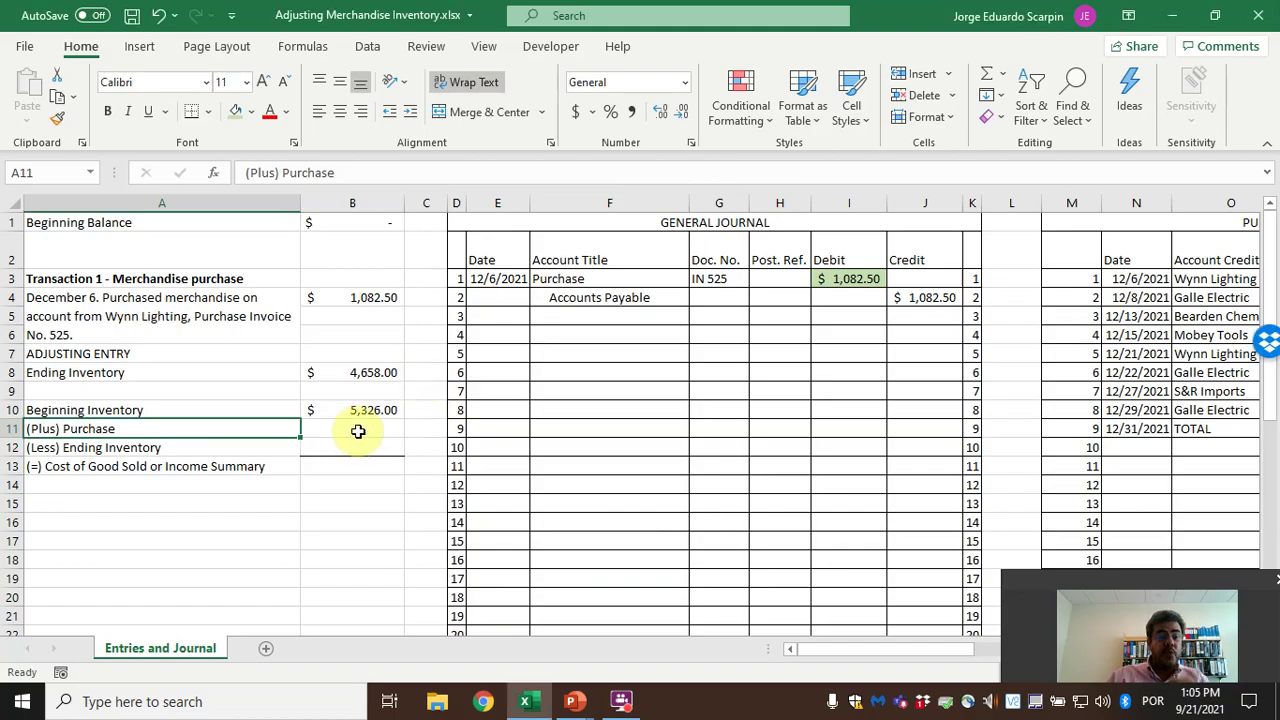
Fill the (Plus) Purchase amount in B11 with a reference to the Purchase Journal total, =R11
{"action": "left_click", "coordinate": [355, 436]}
{"action": "type", "text": "="}
{"action": "key", "text": "Right"}
{"action": "key", "text": "Right"}
{"action": "key", "text": "Right"}
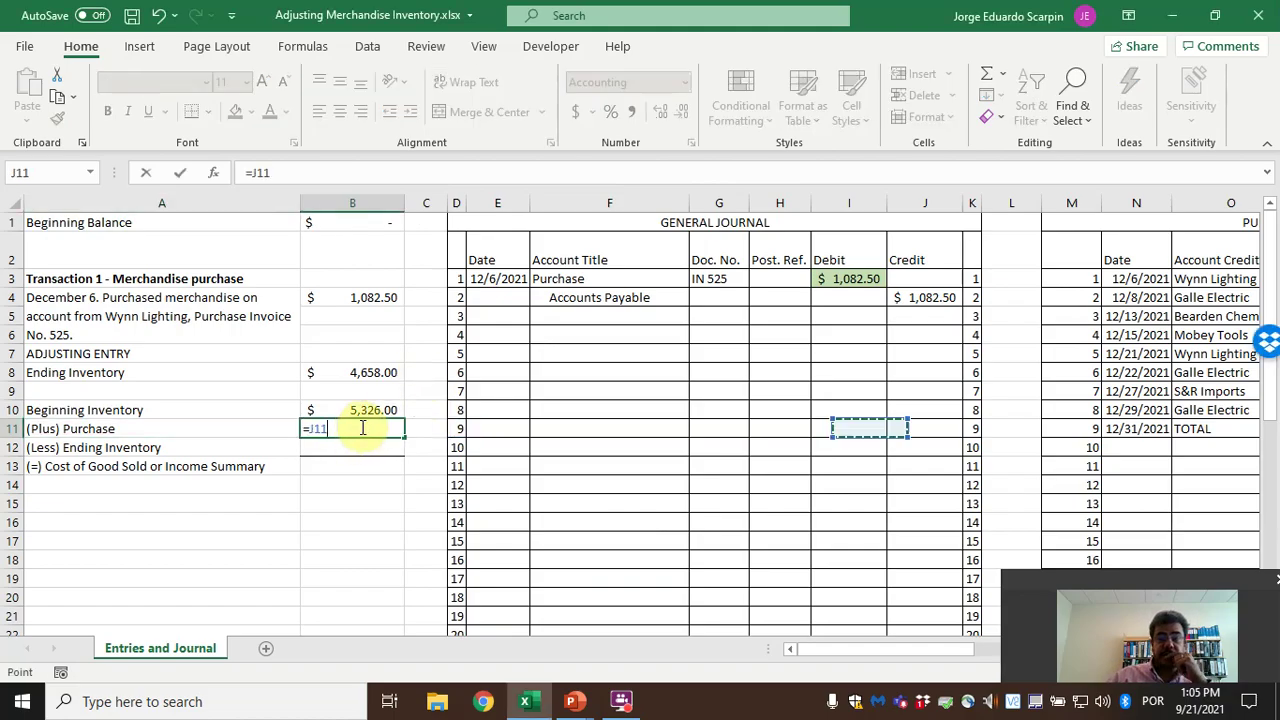
{"action": "key", "text": "Right"}
{"action": "key", "text": "Right"}
{"action": "key", "text": "Right"}
{"action": "key", "text": "Right"}
{"action": "key", "text": "Right"}
{"action": "key", "text": "Right"}
{"action": "key", "text": "Right"}
{"action": "key", "text": "Right"}
{"action": "key", "text": "Right"}
{"action": "key", "text": "Right"}
{"action": "key", "text": "Right"}
{"action": "key", "text": "Right"}
{"action": "key", "text": "Right"}
{"action": "key", "text": "Right"}
{"action": "key", "text": "Right"}
{"action": "key", "text": "Right"}
{"action": "key", "text": "Right"}
{"action": "key", "text": "Right"}
{"action": "key", "text": "Right"}
{"action": "key", "text": "Right"}
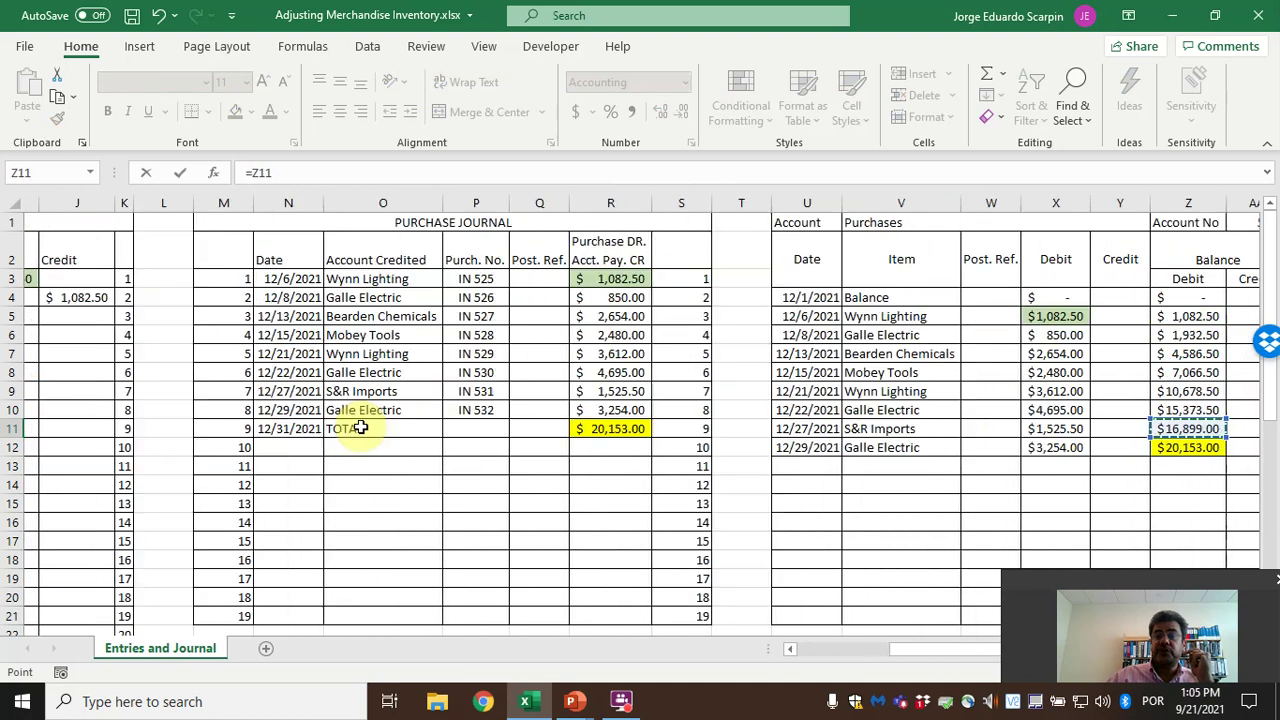
{"action": "key", "text": "Right"}
{"action": "key", "text": "Right"}
{"action": "key", "text": "Left"}
{"action": "key", "text": "Left"}
{"action": "key", "text": "Left"}
{"action": "key", "text": "Left"}
{"action": "key", "text": "Left"}
{"action": "key", "text": "Left"}
{"action": "key", "text": "Left"}
{"action": "key", "text": "Left"}
{"action": "key", "text": "Left"}
{"action": "key", "text": "Left"}
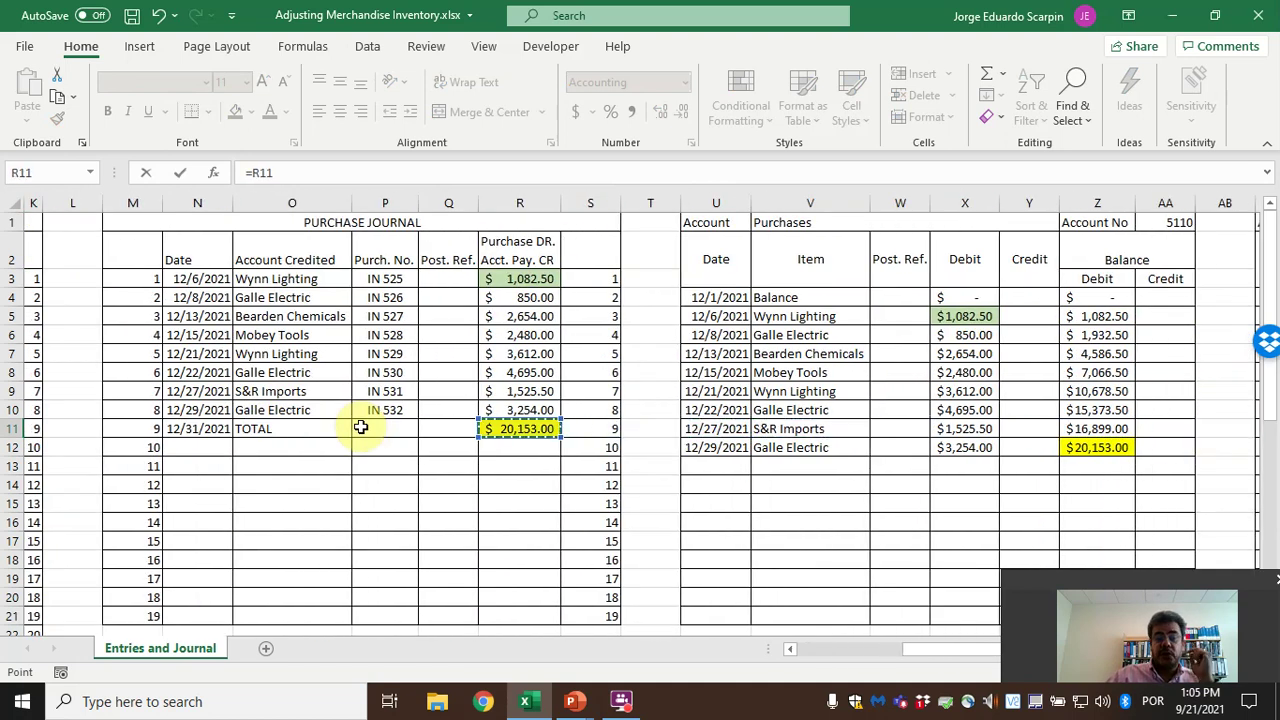
{"action": "key", "text": "Return"}
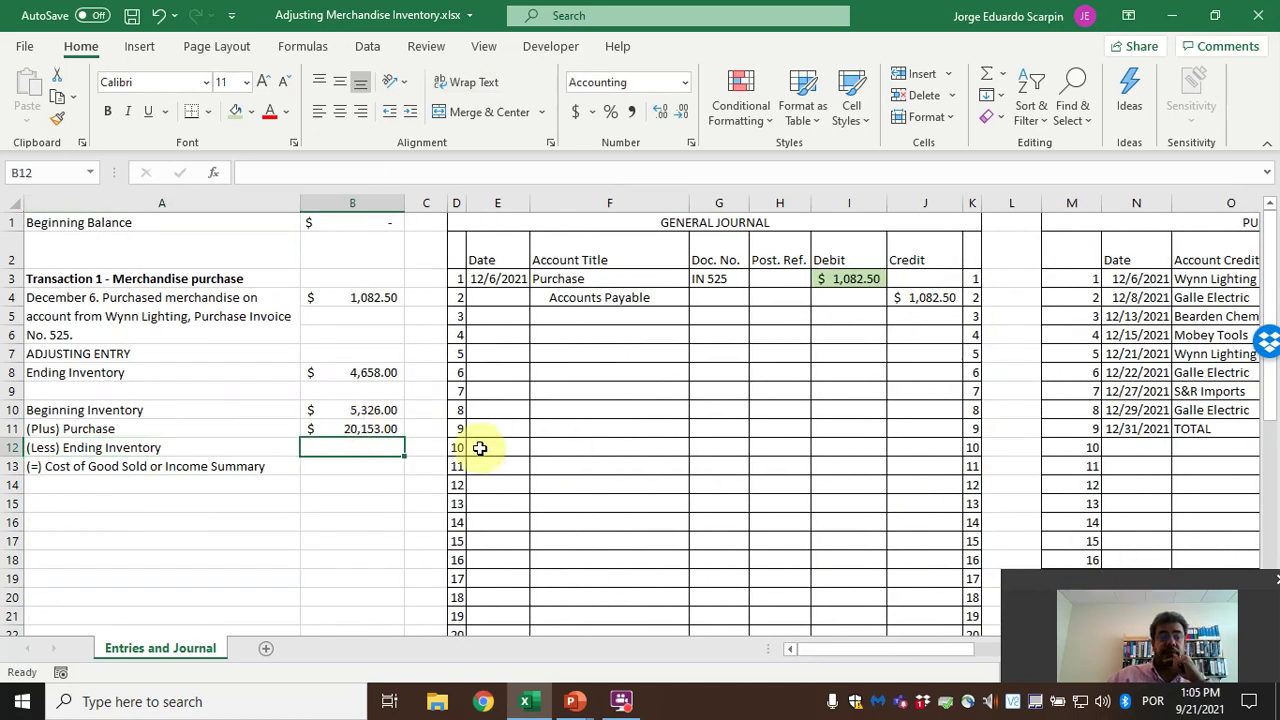
Fill the (Less) Ending Inventory amount in B12 with a reference to the adjusting entry's Ending Inventory value in B8
{"action": "left_click", "coordinate": [316, 375]}
{"action": "left_click", "coordinate": [376, 449]}
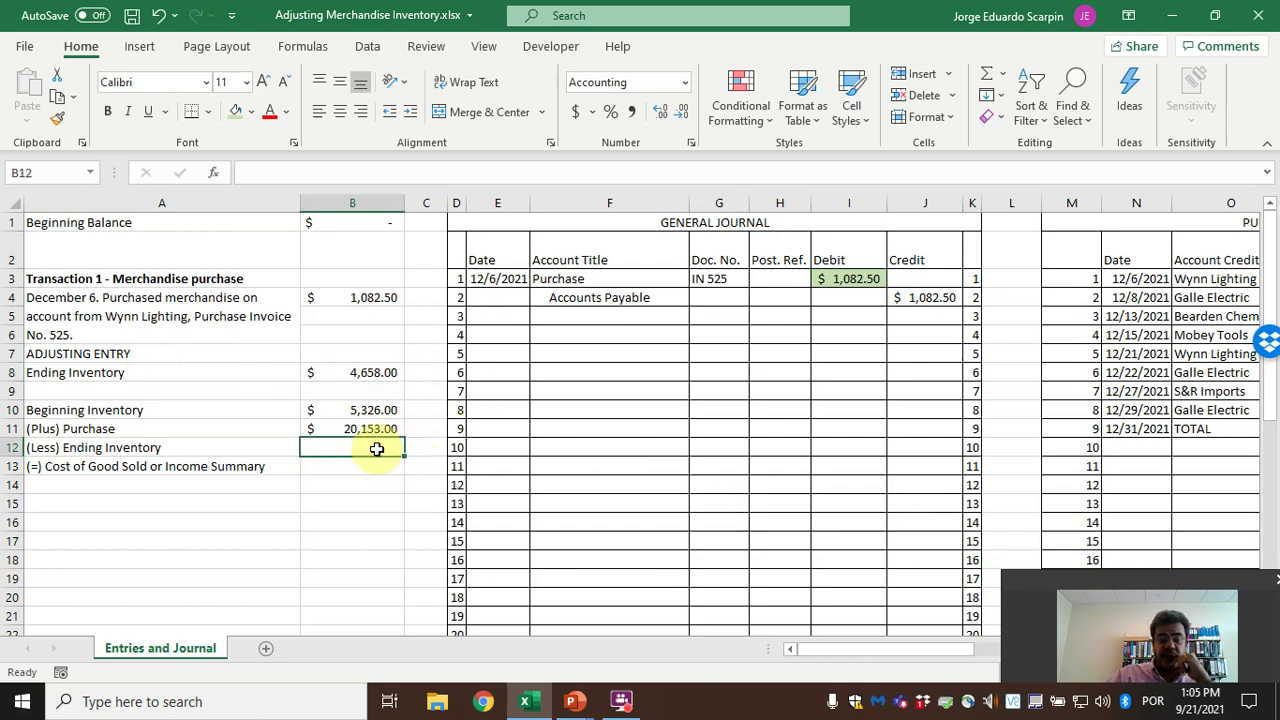
{"action": "type", "text": "="}
{"action": "key", "text": "Up"}
{"action": "key", "text": "Up"}
{"action": "key", "text": "Up"}
{"action": "key", "text": "Up"}
{"action": "key", "text": "Return"}
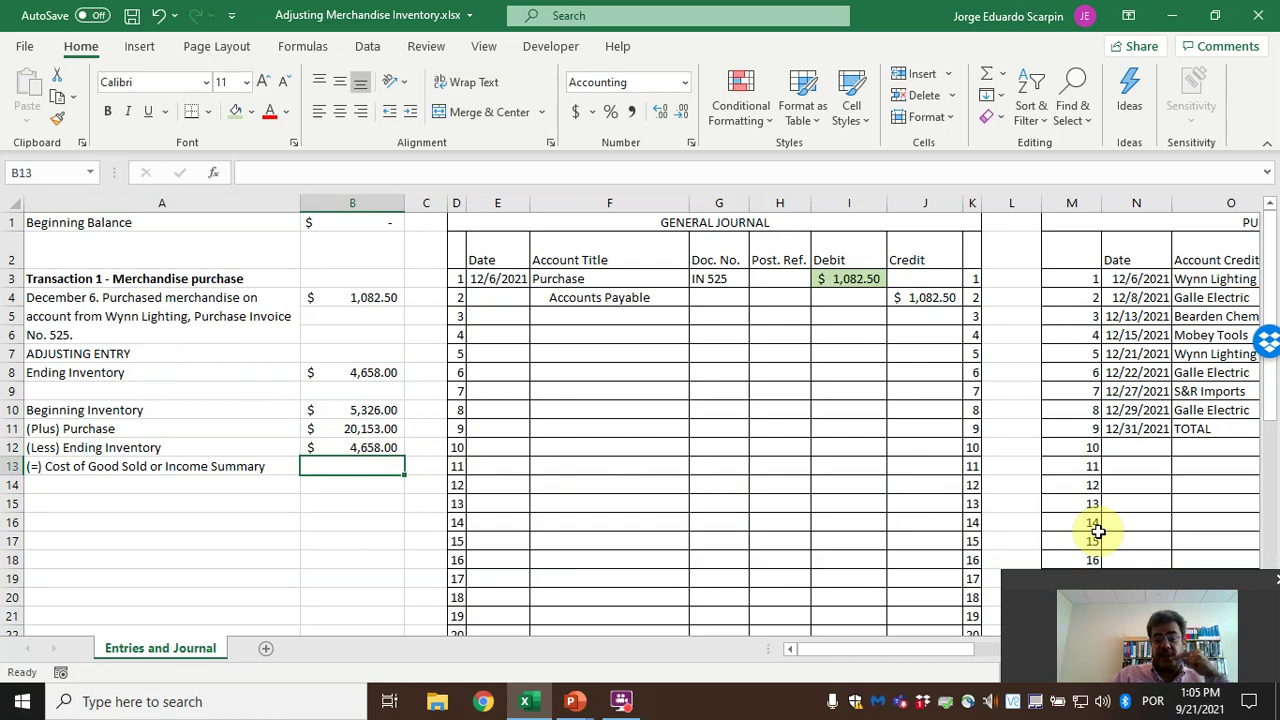
Calculate Cost of Good Sold or Income Summary in B13 as beginning inventory plus purchases minus ending inventory, =B10+B11+-B12
{"action": "type", "text": "="}
{"action": "key", "text": "Up"}
{"action": "key", "text": "Up"}
{"action": "key", "text": "Up"}
{"action": "type", "text": "+"}
{"action": "key", "text": "Up"}
{"action": "key", "text": "Up"}
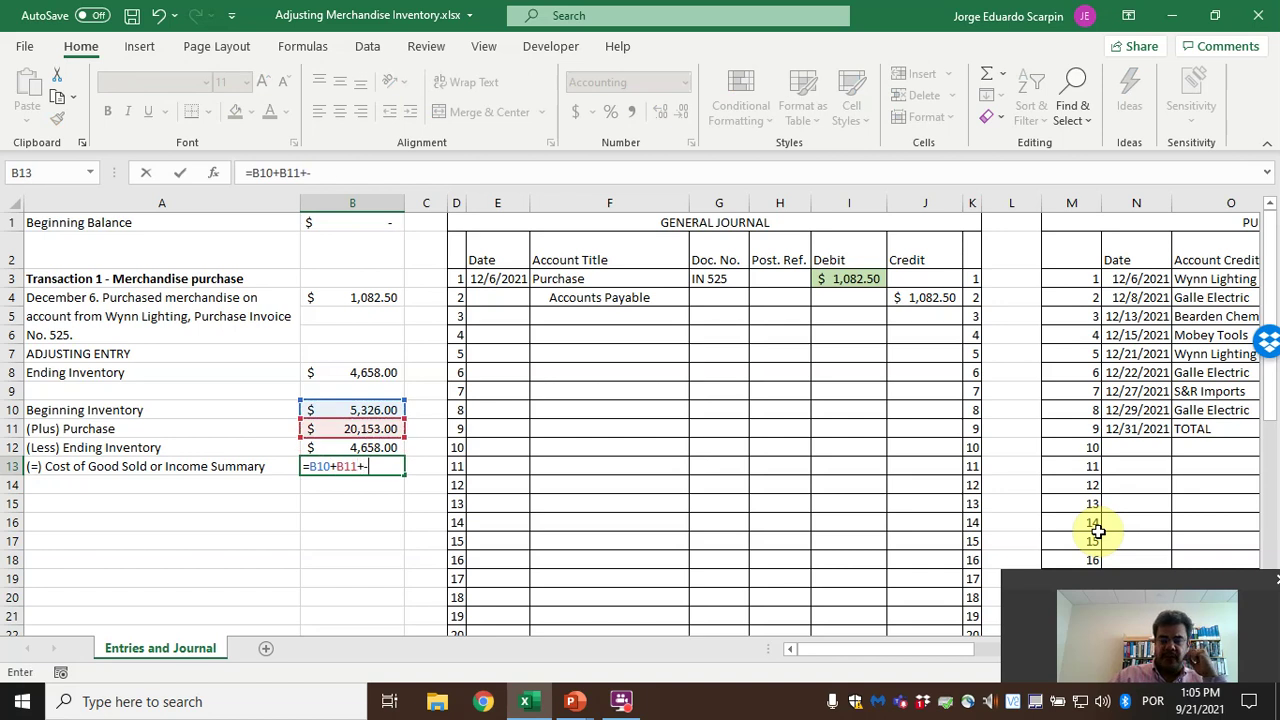
{"action": "type", "text": "+-"}
{"action": "key", "text": "Up"}
{"action": "key", "text": "Return"}
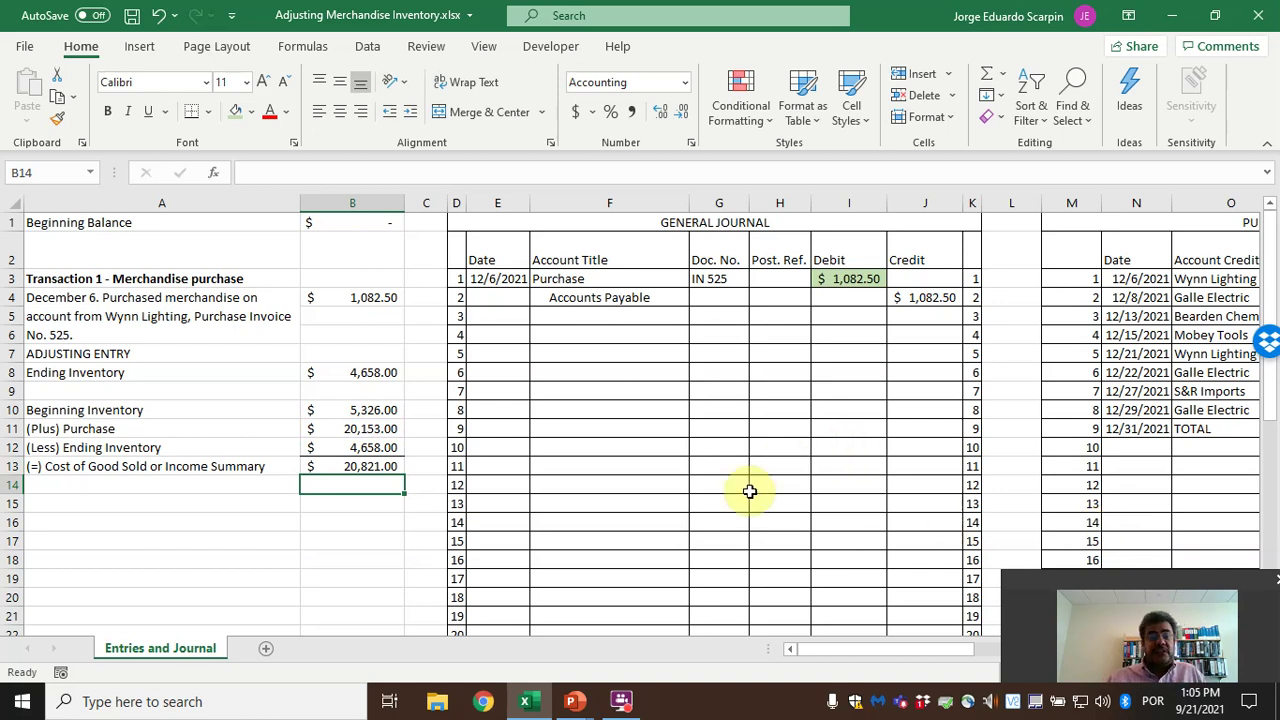
Examine the cost of goods sold amounts in B10:B13 and the Ending Inventory row under the adjusting entry
{"action": "left_click_drag", "start_coordinate": [350, 410], "coordinate": [353, 467]}
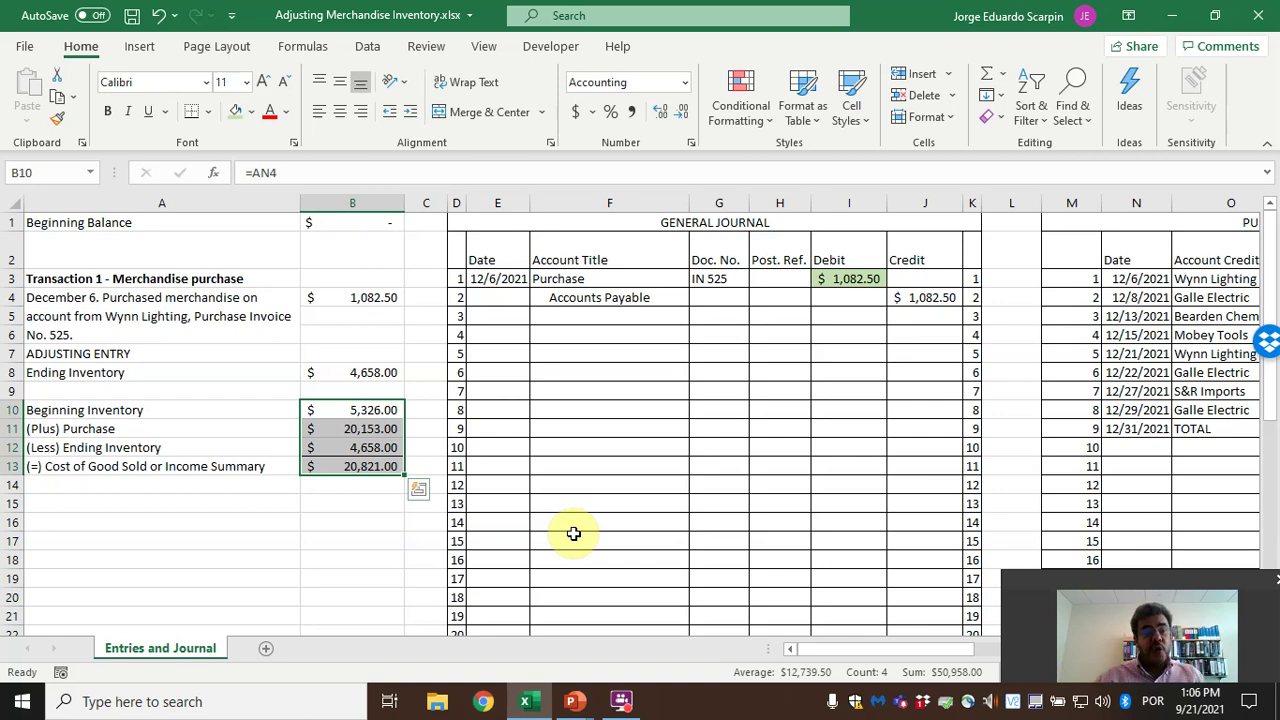
{"action": "left_click", "coordinate": [187, 370]}
{"action": "left_click", "coordinate": [378, 376]}
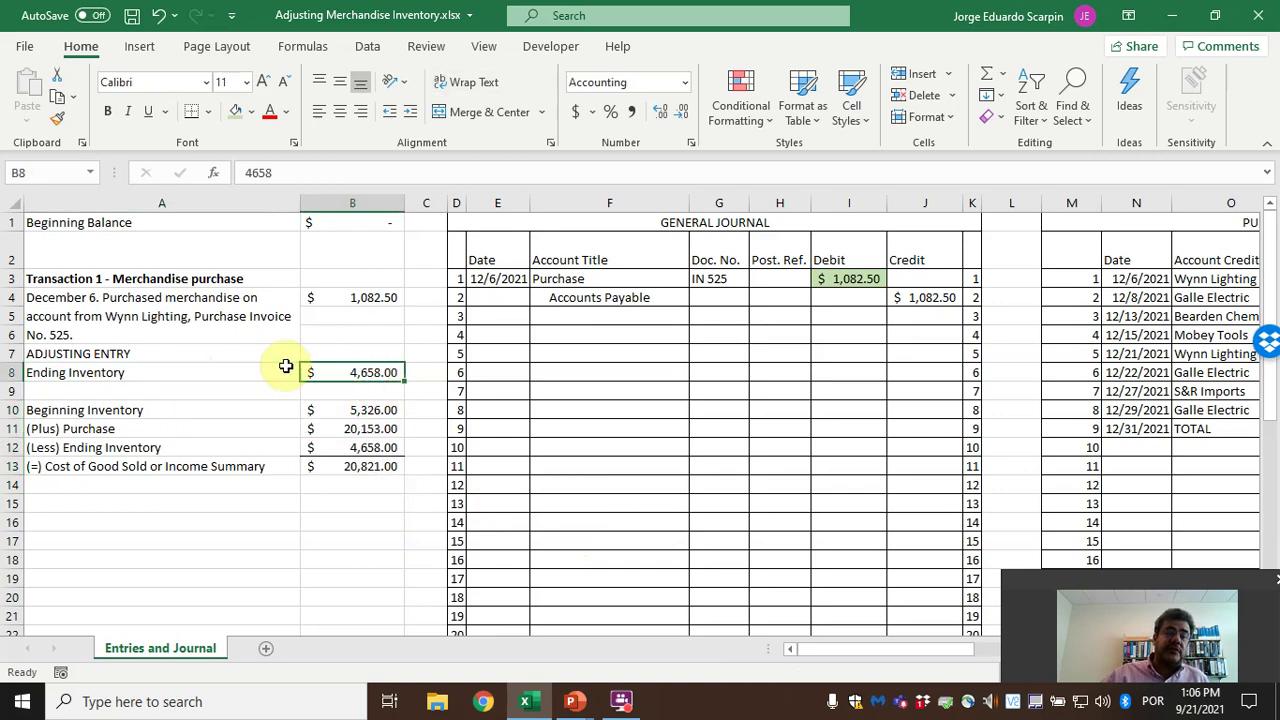
{"action": "left_click_drag", "start_coordinate": [140, 371], "coordinate": [335, 372]}
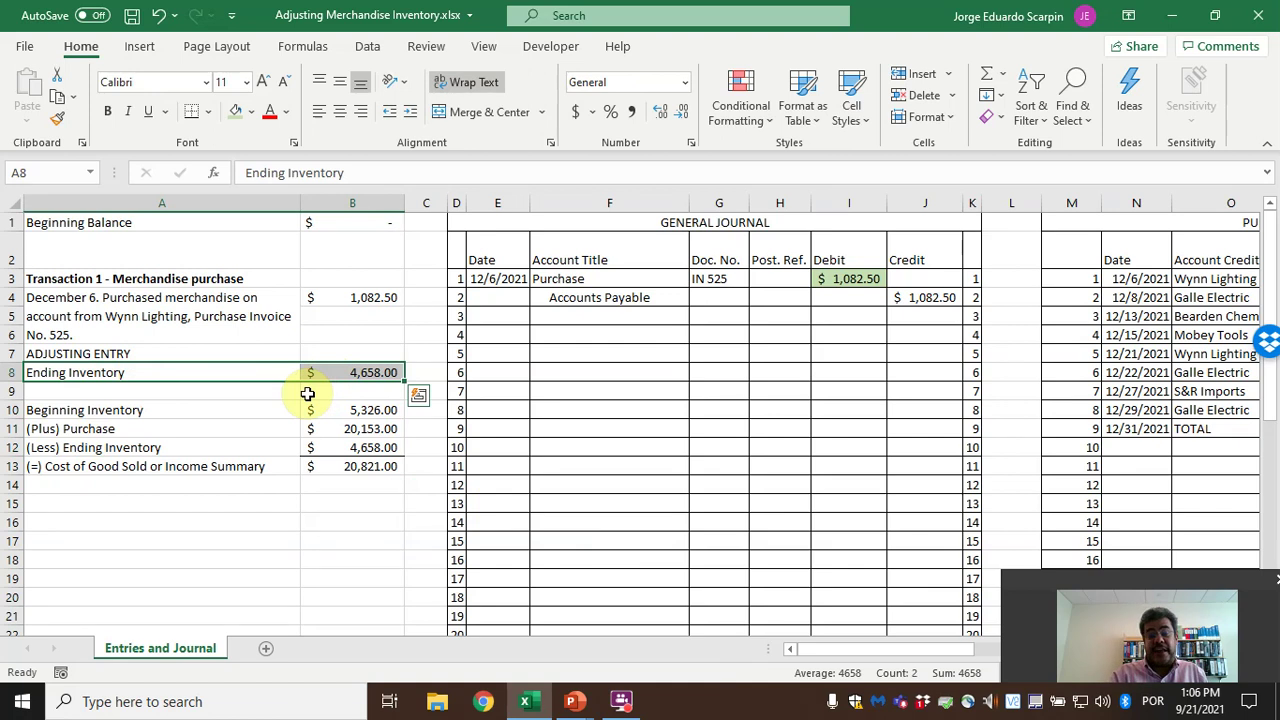
Fill the Ending Inventory amount in B8 with the standard light blue color
{"action": "key", "text": "Right"}
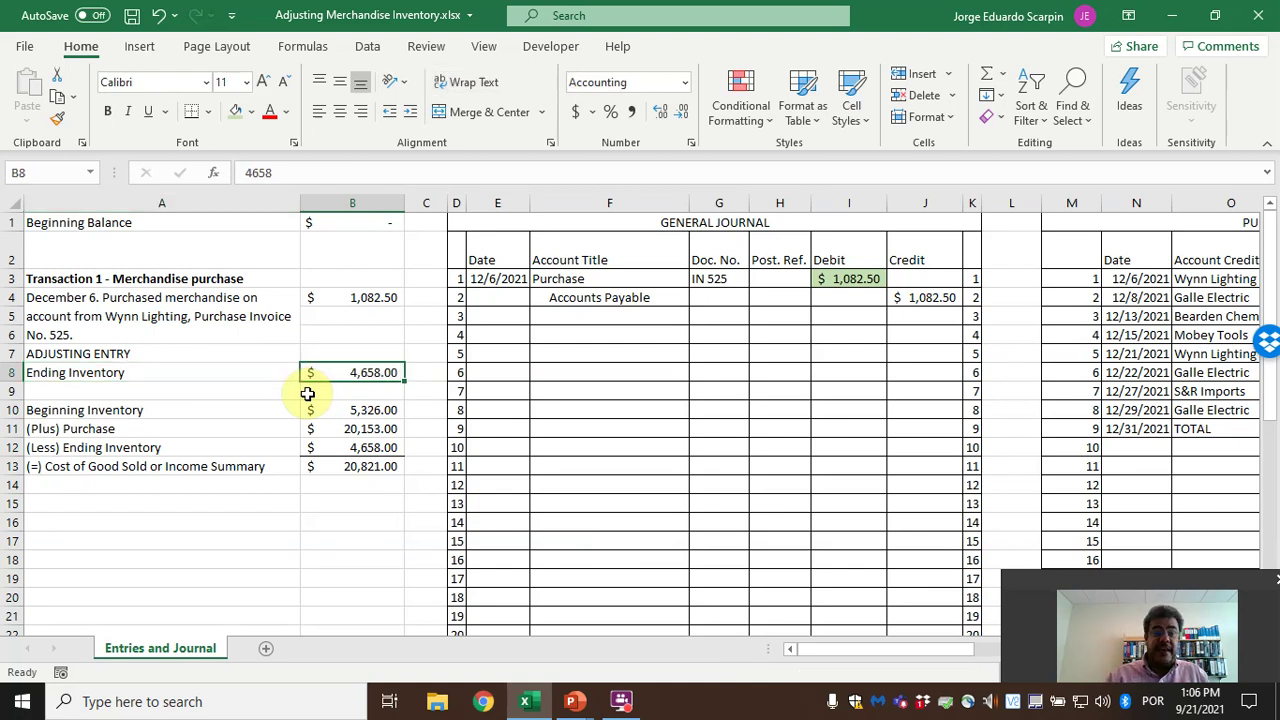
{"action": "left_click", "coordinate": [251, 112]}
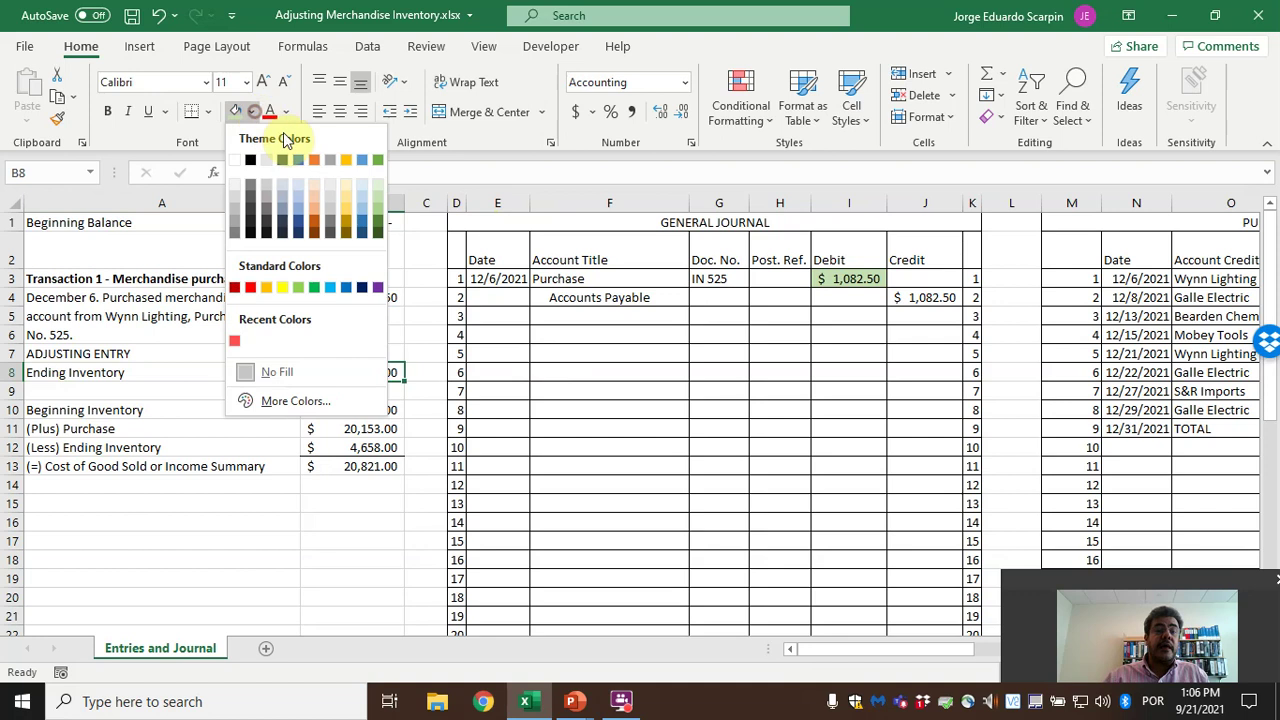
{"action": "left_click", "coordinate": [329, 288]}
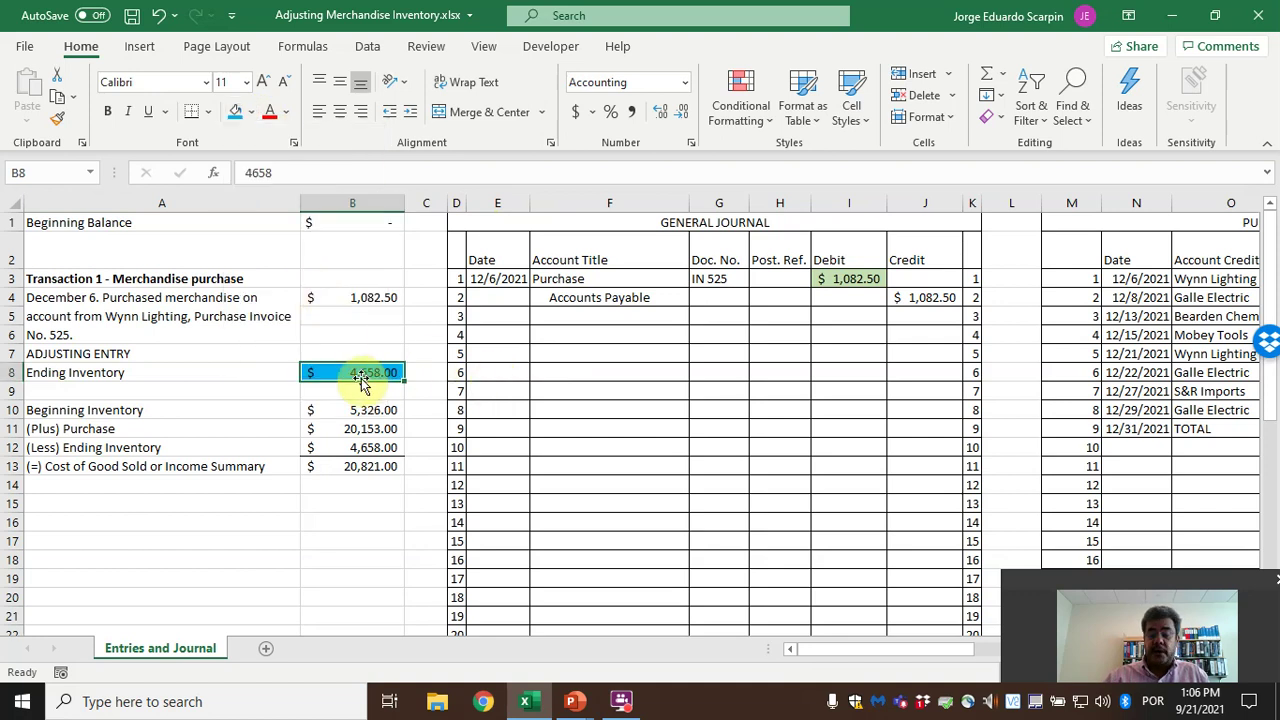
Fill the Inventory ledger's debit balance in AP6 with the same light blue color
{"action": "key", "text": "Right"}
{"action": "key", "text": "Right"}
{"action": "key", "text": "Right"}
{"action": "key", "text": "Right"}
{"action": "key", "text": "Right"}
{"action": "key", "text": "Right"}
{"action": "key", "text": "Right"}
{"action": "key", "text": "Right"}
{"action": "key", "text": "Right"}
{"action": "key", "text": "Right"}
{"action": "key", "text": "Right"}
{"action": "key", "text": "Right"}
{"action": "key", "text": "Right"}
{"action": "key", "text": "Right"}
{"action": "key", "text": "Right"}
{"action": "key", "text": "Right"}
{"action": "key", "text": "Right"}
{"action": "key", "text": "Right"}
{"action": "key", "text": "Right"}
{"action": "key", "text": "Right"}
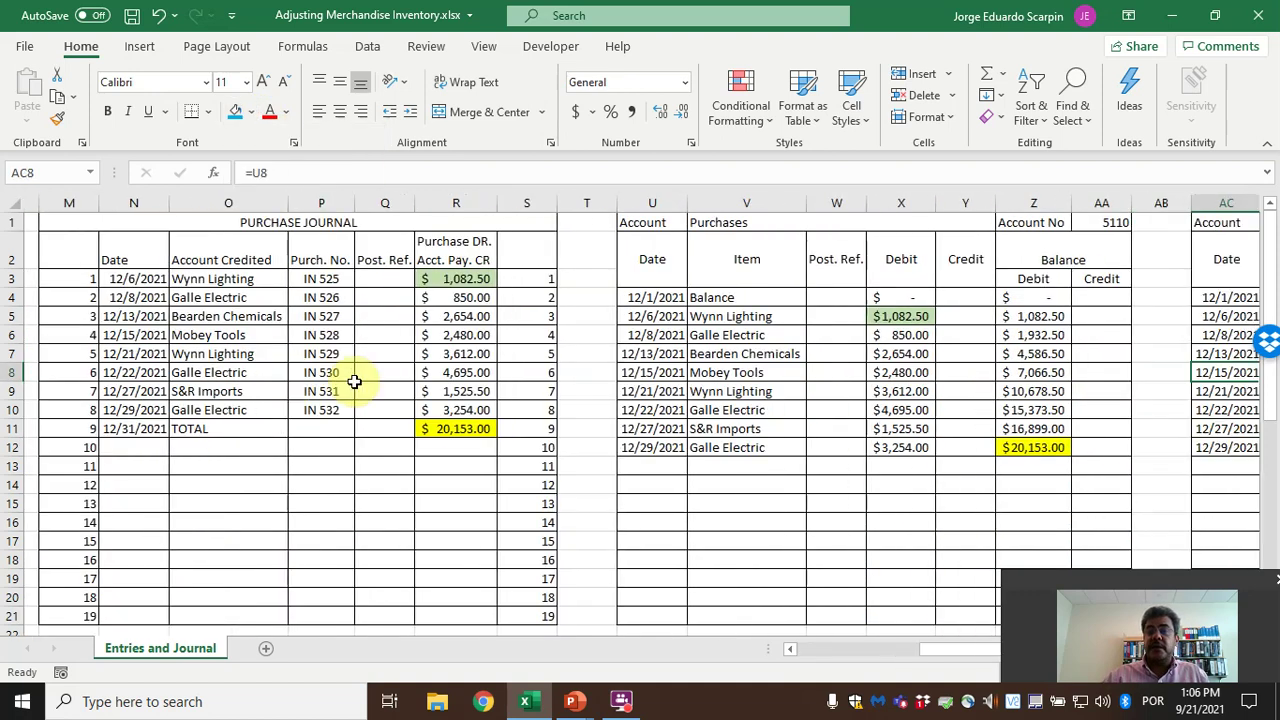
{"action": "key", "text": "Right"}
{"action": "key", "text": "Right"}
{"action": "key", "text": "Right"}
{"action": "key", "text": "Right"}
{"action": "key", "text": "Right"}
{"action": "key", "text": "Right"}
{"action": "key", "text": "Right"}
{"action": "key", "text": "Right"}
{"action": "key", "text": "Right"}
{"action": "key", "text": "Right"}
{"action": "key", "text": "Right"}
{"action": "key", "text": "Right"}
{"action": "key", "text": "Right"}
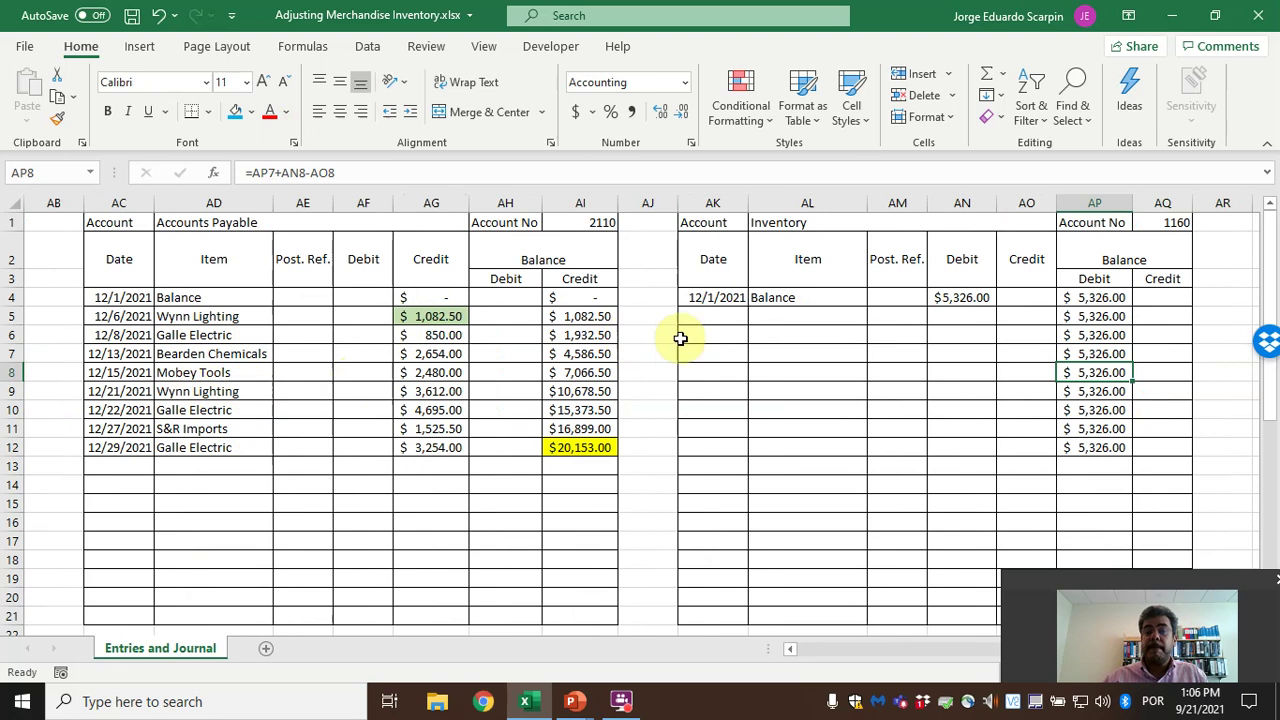
{"action": "left_click", "coordinate": [1095, 336]}
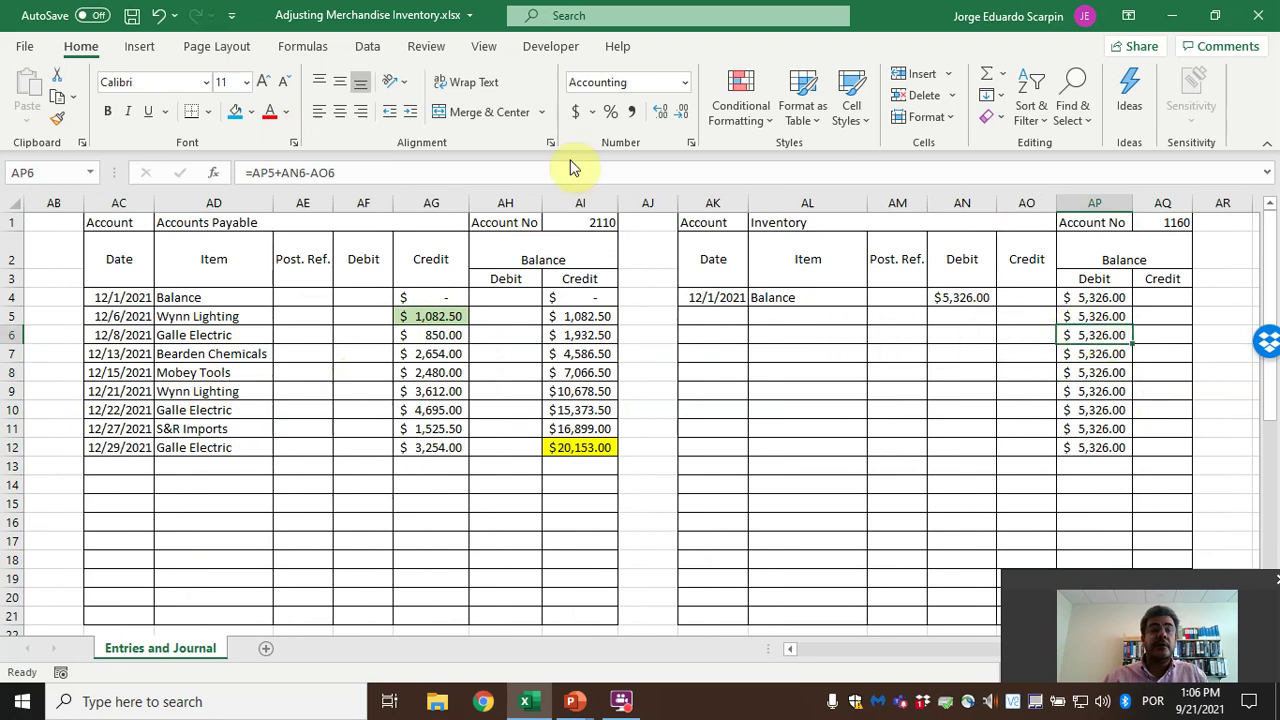
{"action": "left_click", "coordinate": [235, 111]}
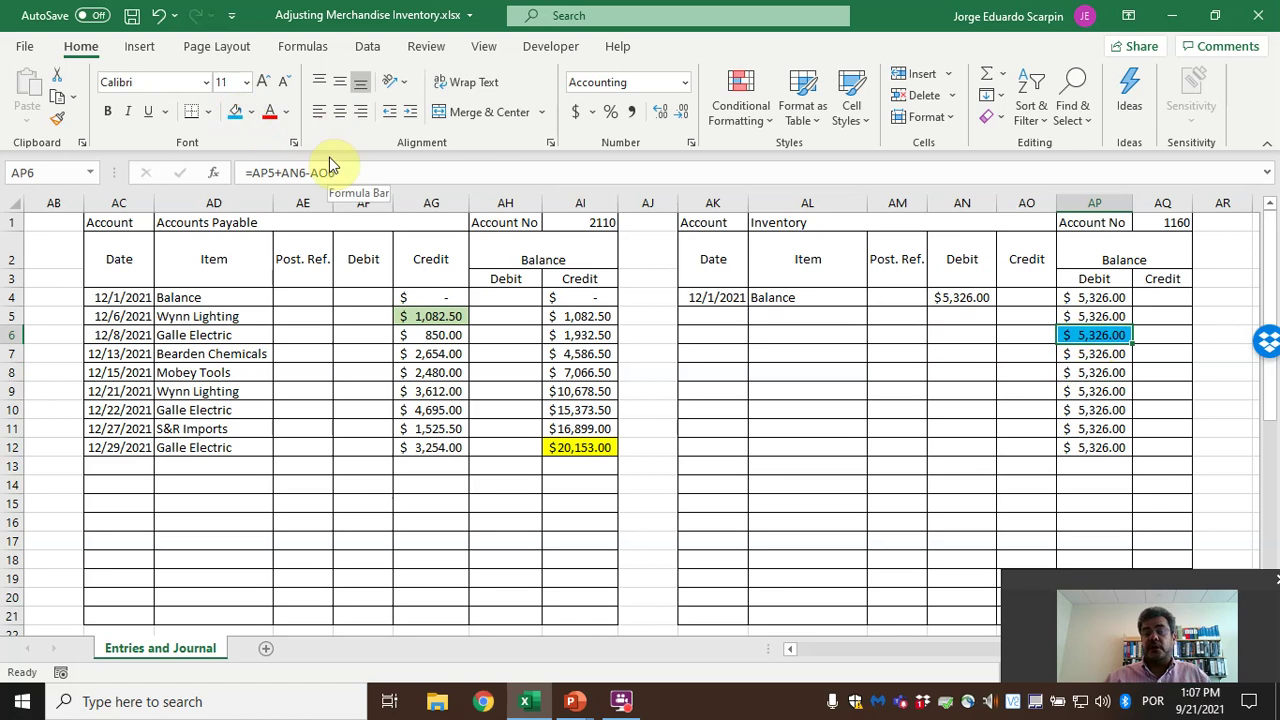
Review the Ending Inventory amount and the cost of goods sold calculation in A8:B13 beside the General Journal
{"action": "key", "text": "Left"}
{"action": "key", "text": "Left"}
{"action": "key", "text": "Left"}
{"action": "key", "text": "Left"}
{"action": "key", "text": "Left"}
{"action": "key", "text": "Left"}
{"action": "key", "text": "Left"}
{"action": "key", "text": "Left"}
{"action": "key", "text": "Left"}
{"action": "key", "text": "Left"}
{"action": "key", "text": "Left"}
{"action": "key", "text": "Left"}
{"action": "key", "text": "Left"}
{"action": "key", "text": "Left"}
{"action": "key", "text": "Left"}
{"action": "key", "text": "Left"}
{"action": "key", "text": "Left"}
{"action": "key", "text": "Left"}
{"action": "key", "text": "Left"}
{"action": "key", "text": "Left"}
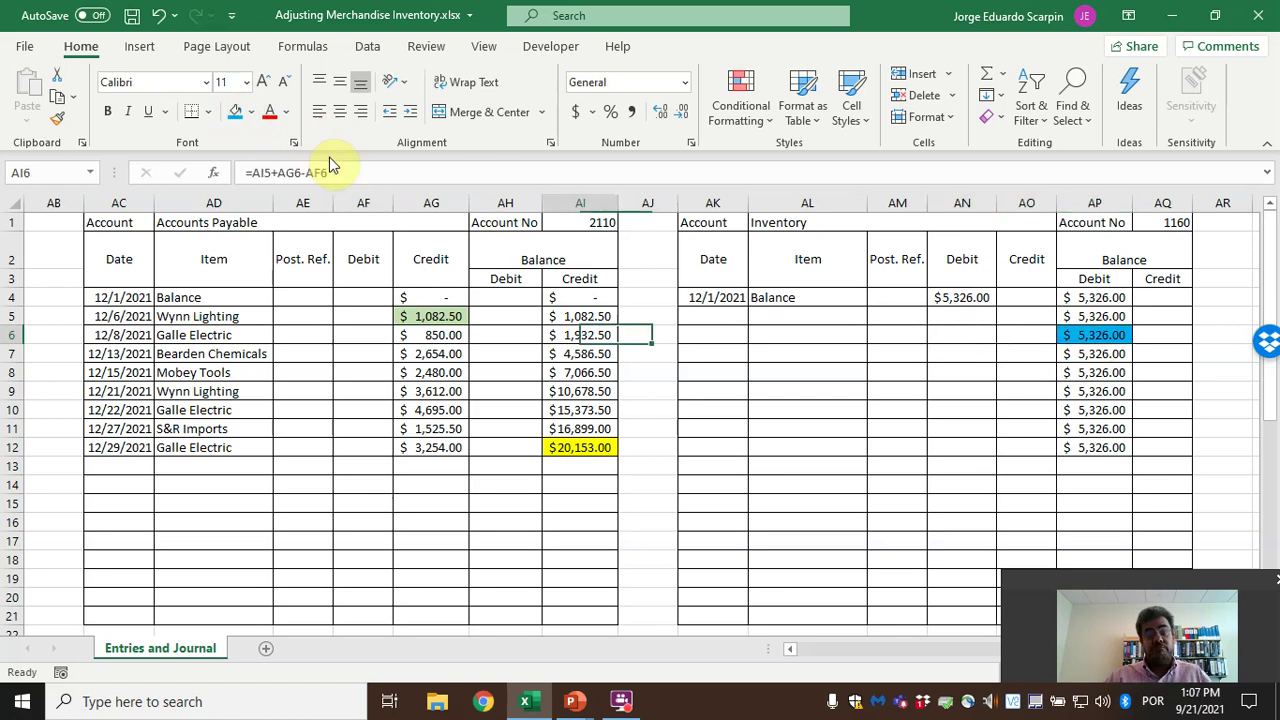
{"action": "key", "text": "Left"}
{"action": "key", "text": "Down"}
{"action": "key", "text": "Down"}
{"action": "key", "text": "Down"}
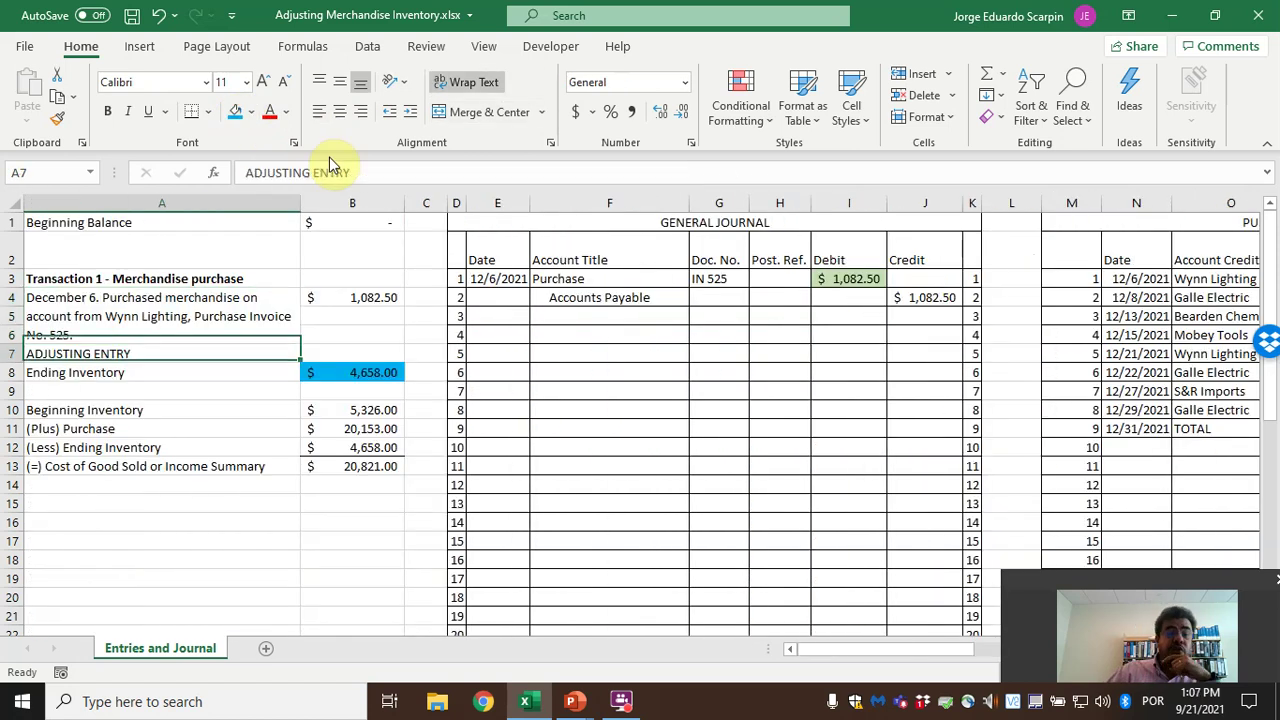
{"action": "key", "text": "Right"}
{"action": "key", "text": "Right"}
{"action": "key", "text": "Right"}
{"action": "key", "text": "Right"}
{"action": "key", "text": "Right"}
{"action": "key", "text": "Right"}
{"action": "key", "text": "Right"}
{"action": "key", "text": "Right"}
{"action": "key", "text": "Right"}
{"action": "key", "text": "Right"}
{"action": "key", "text": "Right"}
{"action": "key", "text": "Left"}
{"action": "key", "text": "Left"}
{"action": "key", "text": "Left"}
{"action": "key", "text": "Left"}
{"action": "key", "text": "Left"}
{"action": "key", "text": "Left"}
{"action": "key", "text": "Left"}
{"action": "key", "text": "Left"}
{"action": "key", "text": "Left"}
{"action": "key", "text": "Left"}
{"action": "key", "text": "Down"}
{"action": "key", "text": "Down"}
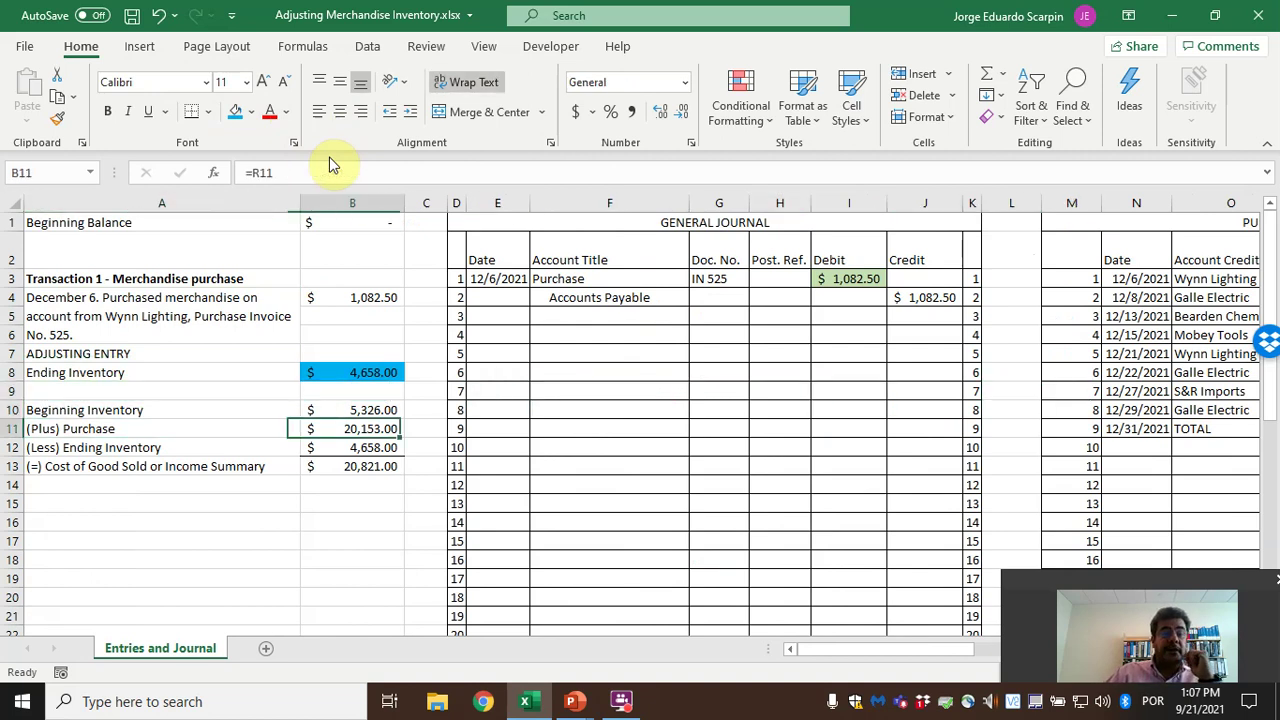
Examine the Purchase Journal entries and the TOTAL row dated 12/31/2021
{"action": "key", "text": "Right"}
{"action": "key", "text": "Right"}
{"action": "key", "text": "Right"}
{"action": "key", "text": "Right"}
{"action": "key", "text": "Right"}
{"action": "key", "text": "Right"}
{"action": "key", "text": "Right"}
{"action": "key", "text": "Right"}
{"action": "key", "text": "Right"}
{"action": "key", "text": "Right"}
{"action": "key", "text": "Right"}
{"action": "key", "text": "Right"}
{"action": "key", "text": "Right"}
{"action": "key", "text": "Right"}
{"action": "key", "text": "Right"}
{"action": "key", "text": "Right"}
{"action": "key", "text": "Right"}
{"action": "key", "text": "Right"}
{"action": "key", "text": "Right"}
{"action": "key", "text": "Right"}
{"action": "key", "text": "Right"}
{"action": "key", "text": "Right"}
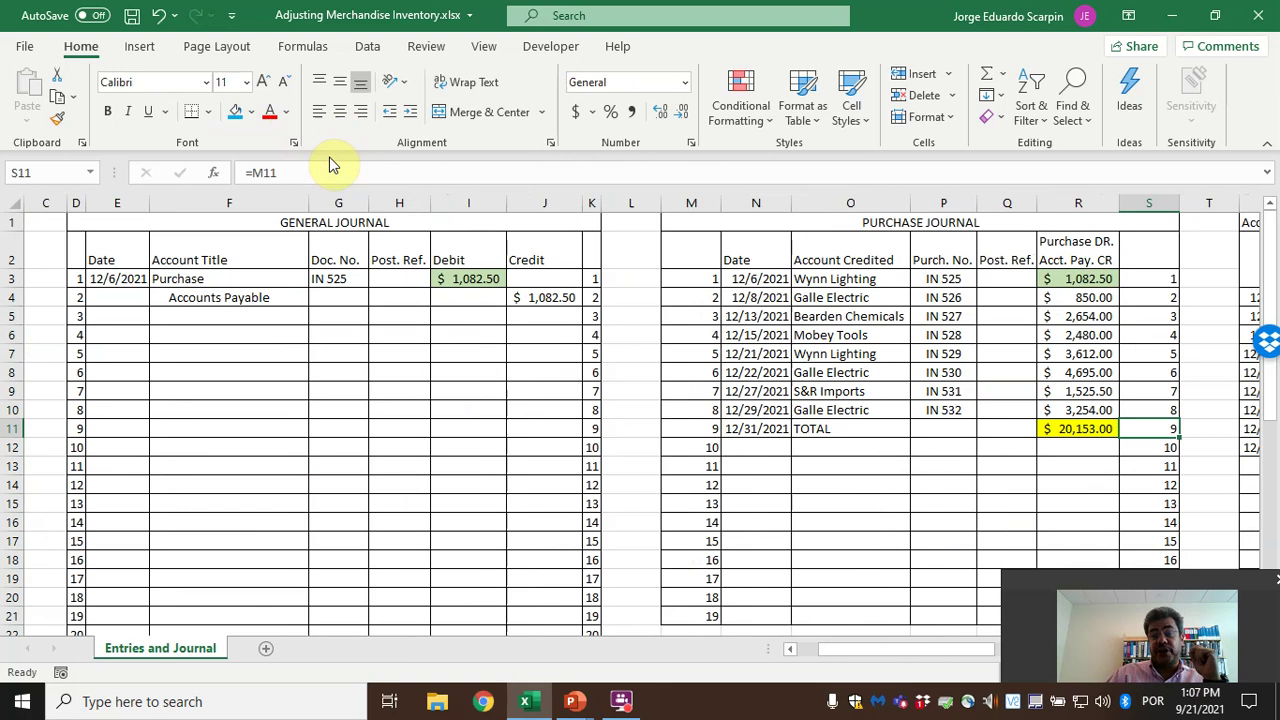
{"action": "key", "text": "Right"}
{"action": "key", "text": "Right"}
{"action": "key", "text": "Right"}
{"action": "key", "text": "Left"}
{"action": "key", "text": "Left"}
{"action": "key", "text": "Left"}
Examine the Accounts Payable and Inventory ledger accounts and their balance columns
{"action": "key", "text": "Right"}
{"action": "key", "text": "Right"}
{"action": "key", "text": "Right"}
{"action": "key", "text": "Right"}
{"action": "key", "text": "Right"}
{"action": "key", "text": "Right"}
{"action": "key", "text": "Right"}
{"action": "key", "text": "Right"}
{"action": "key", "text": "Right"}
{"action": "key", "text": "Right"}
{"action": "key", "text": "Right"}
{"action": "key", "text": "Right"}
{"action": "key", "text": "Right"}
{"action": "key", "text": "Right"}
{"action": "key", "text": "Right"}
{"action": "key", "text": "Right"}
{"action": "key", "text": "Right"}
{"action": "key", "text": "Right"}
{"action": "key", "text": "Right"}
{"action": "key", "text": "Right"}
{"action": "key", "text": "Right"}
{"action": "key", "text": "Left"}
{"action": "key", "text": "Left"}
{"action": "key", "text": "Left"}
{"action": "key", "text": "Left"}
{"action": "key", "text": "Left"}
{"action": "key", "text": "Left"}
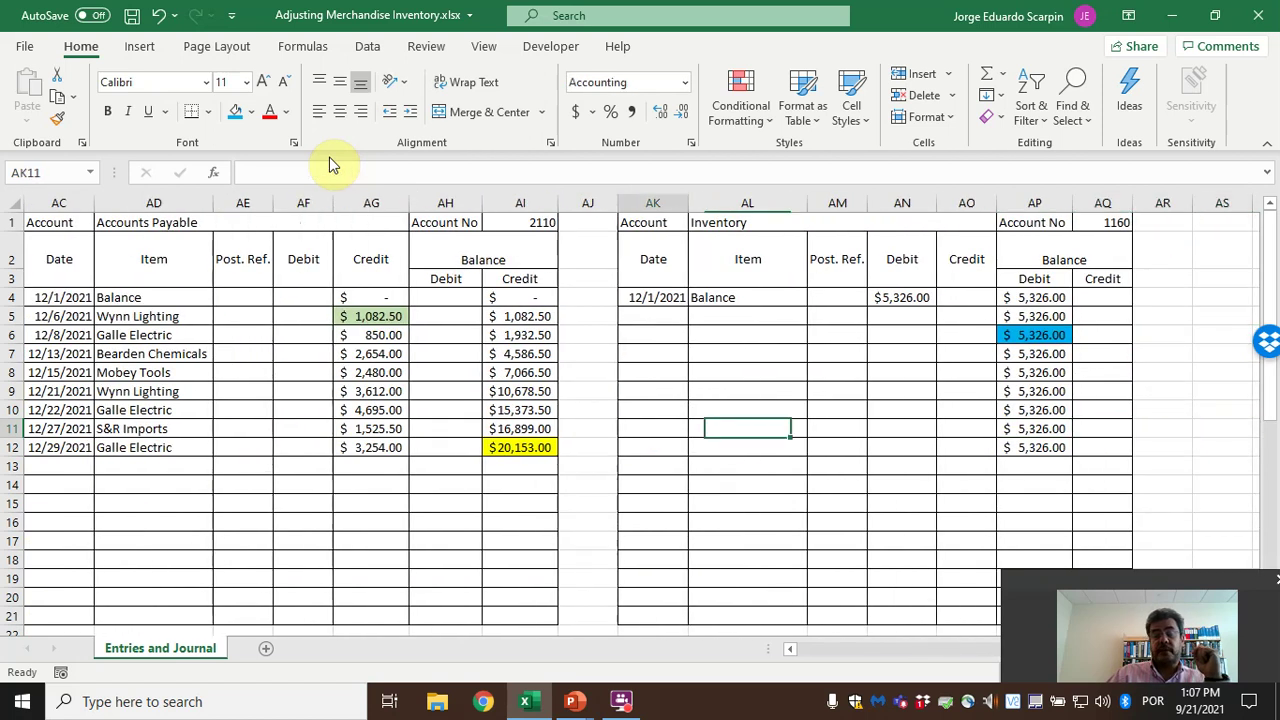
Examine the Purchases ledger account's debit entries and debit balance column
{"action": "key", "text": "Left"}
{"action": "key", "text": "Left"}
{"action": "key", "text": "Left"}
{"action": "key", "text": "Left"}
{"action": "key", "text": "Left"}
{"action": "key", "text": "Left"}
{"action": "key", "text": "Left"}
{"action": "key", "text": "Left"}
{"action": "key", "text": "Left"}
{"action": "key", "text": "Left"}
{"action": "key", "text": "Left"}
{"action": "key", "text": "Left"}
{"action": "key", "text": "Left"}
{"action": "key", "text": "Left"}
{"action": "key", "text": "Left"}
{"action": "key", "text": "Left"}
{"action": "key", "text": "Left"}
{"action": "key", "text": "Left"}
{"action": "key", "text": "Left"}
{"action": "key", "text": "Left"}
{"action": "key", "text": "Right"}
{"action": "key", "text": "Right"}
{"action": "key", "text": "Right"}
{"action": "key", "text": "Right"}
{"action": "key", "text": "Right"}
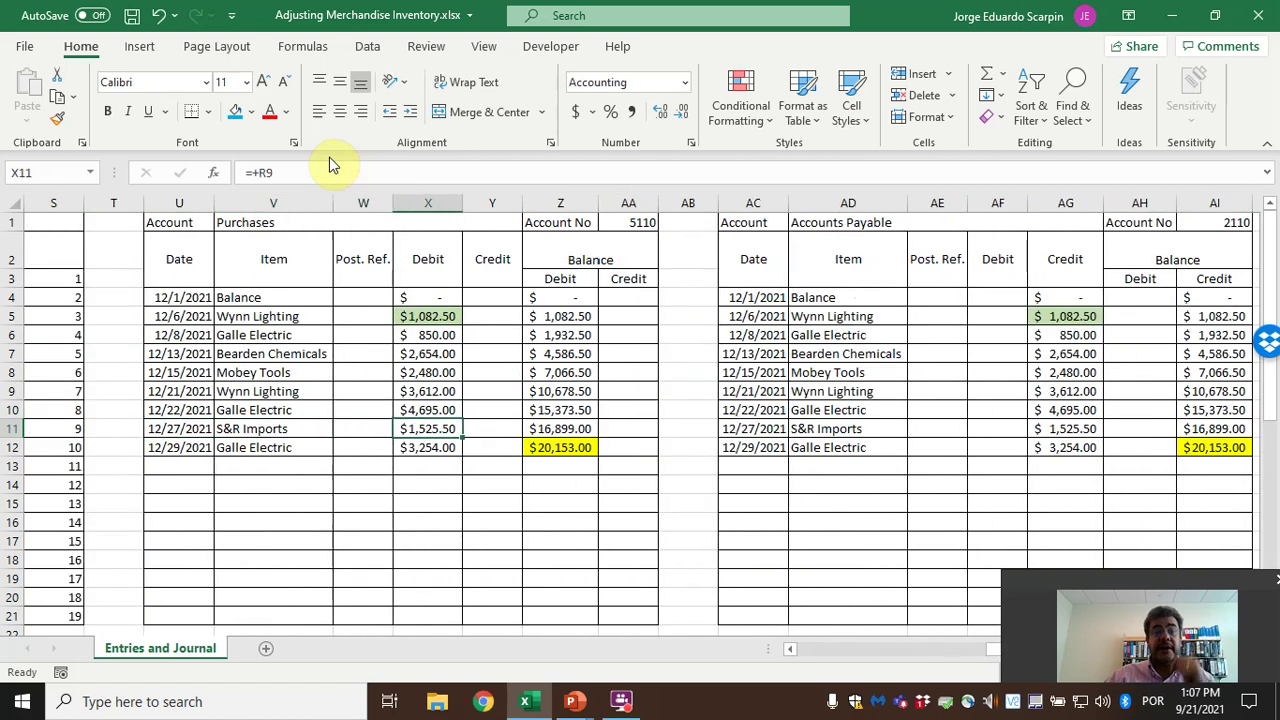
{"action": "left_click_drag", "start_coordinate": [432, 297], "coordinate": [443, 441]}
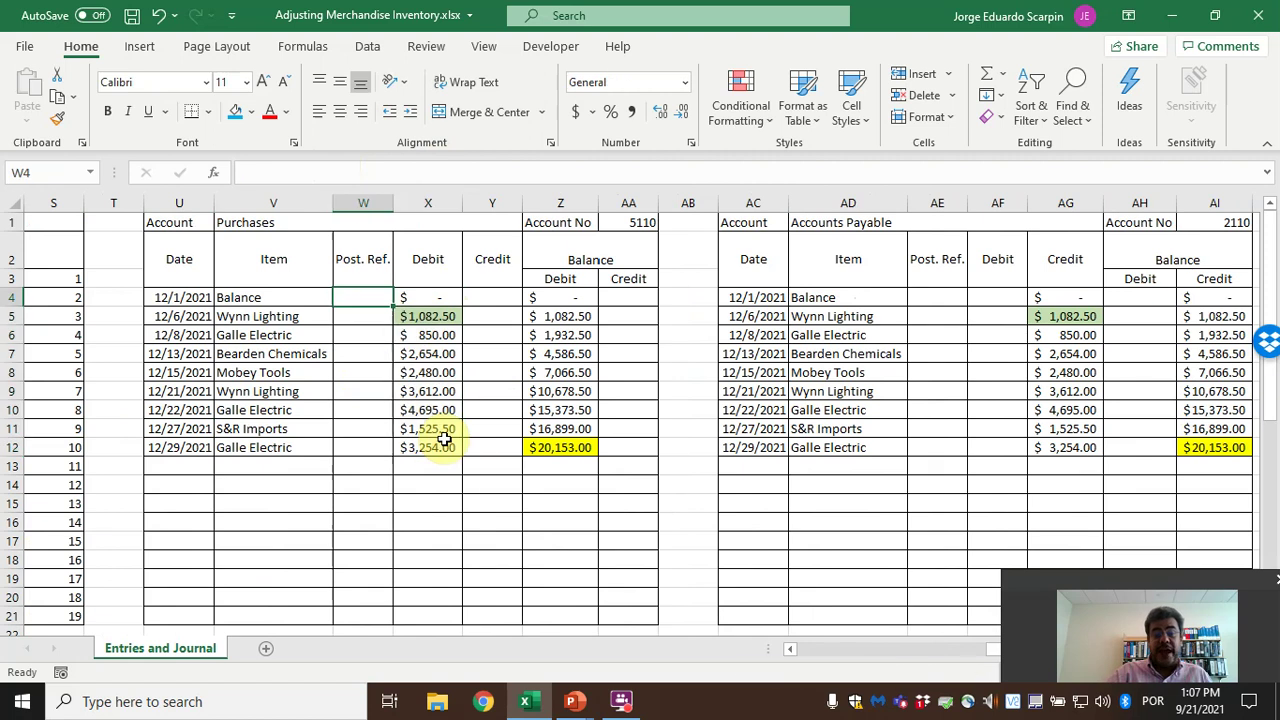
Enter 12/31 as the date of the adjusting entry in General Journal cell E5
{"action": "key", "text": "ctrl+z"}
{"action": "key", "text": "ctrl+z"}
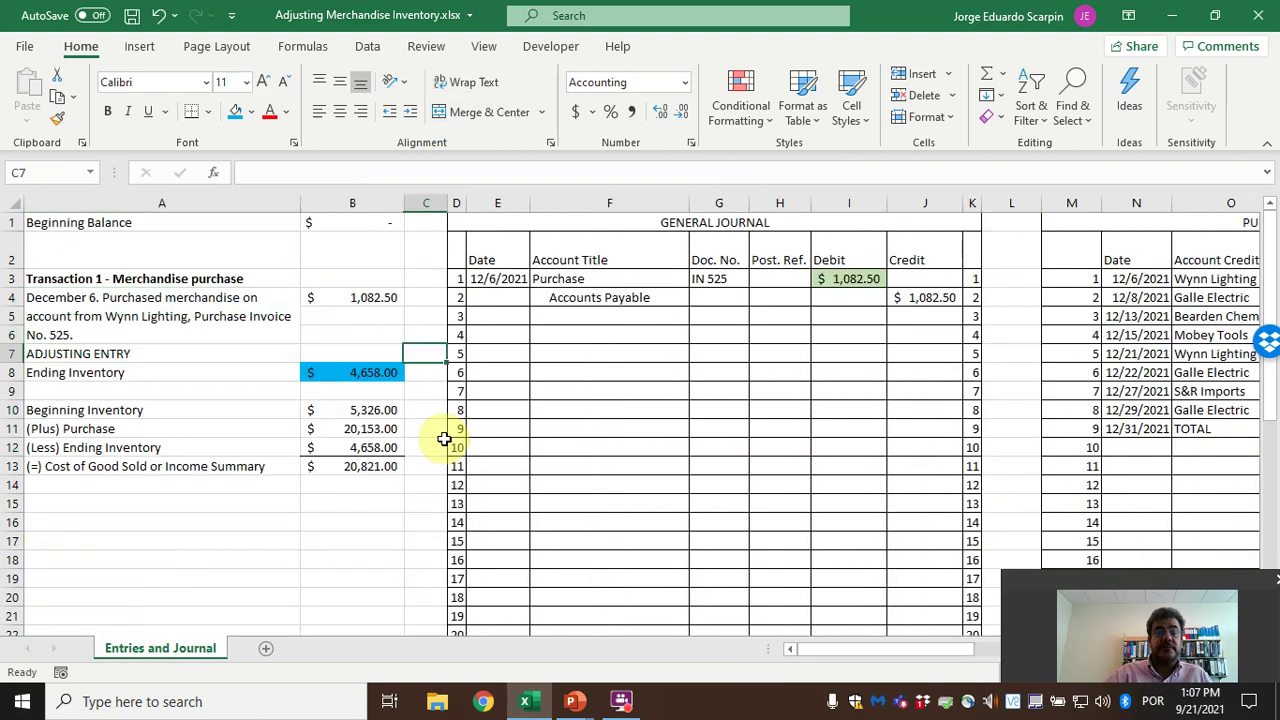
{"action": "type", "text": "12/3"}
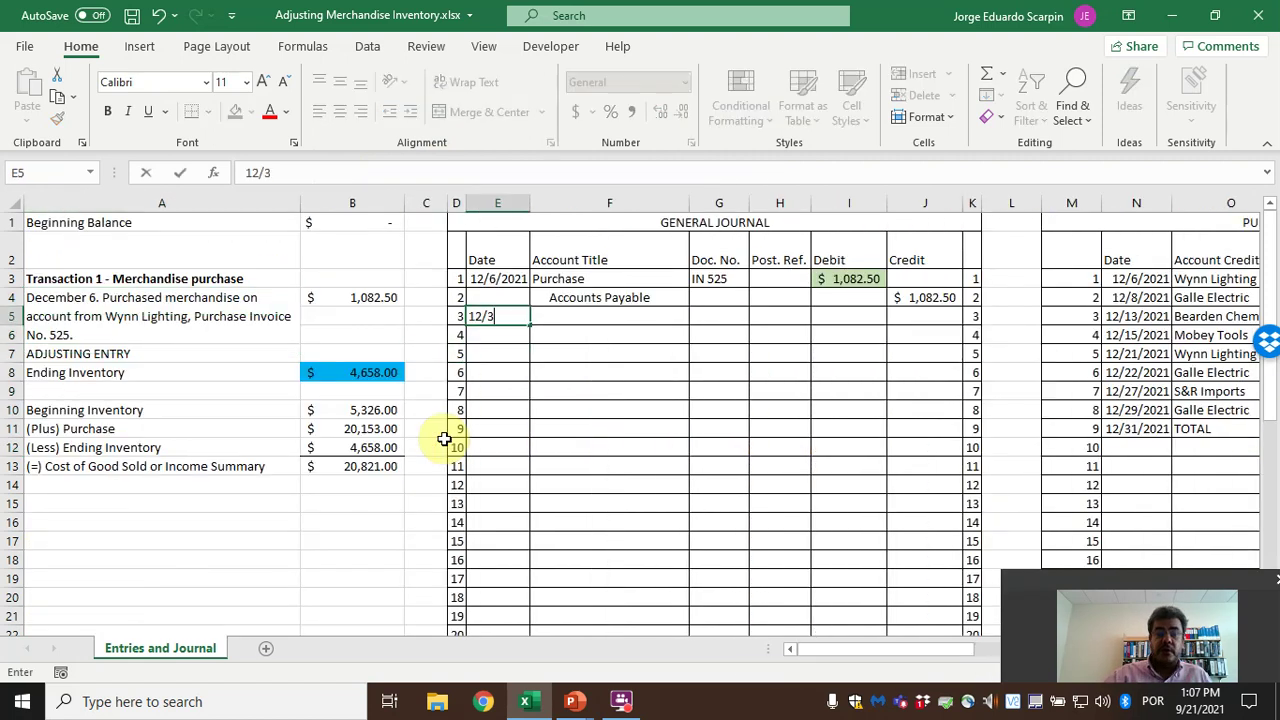
{"action": "type", "text": "1"}
{"action": "key", "text": "Tab"}
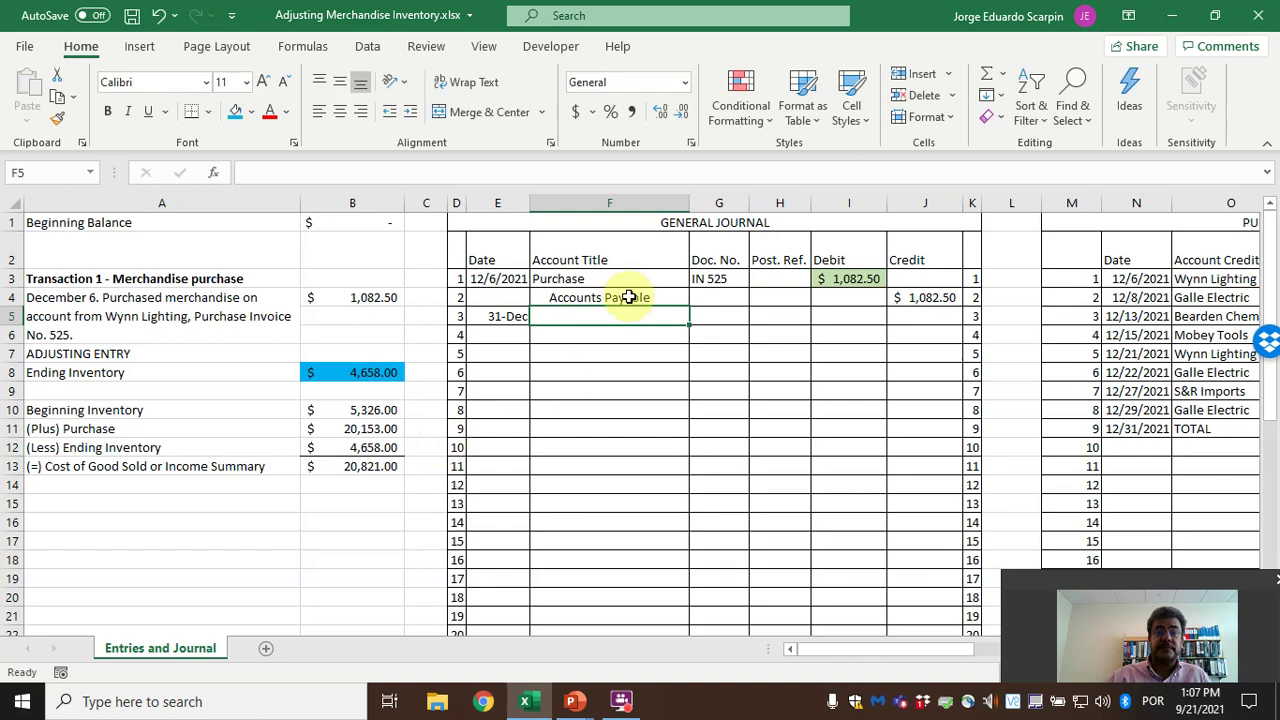
Copy the date format of E3 down the General Journal's Date column to row 12 and autofit the column width
{"action": "left_click", "coordinate": [501, 279]}
{"action": "left_click", "coordinate": [59, 124]}
{"action": "left_click_drag", "start_coordinate": [497, 297], "coordinate": [498, 450]}
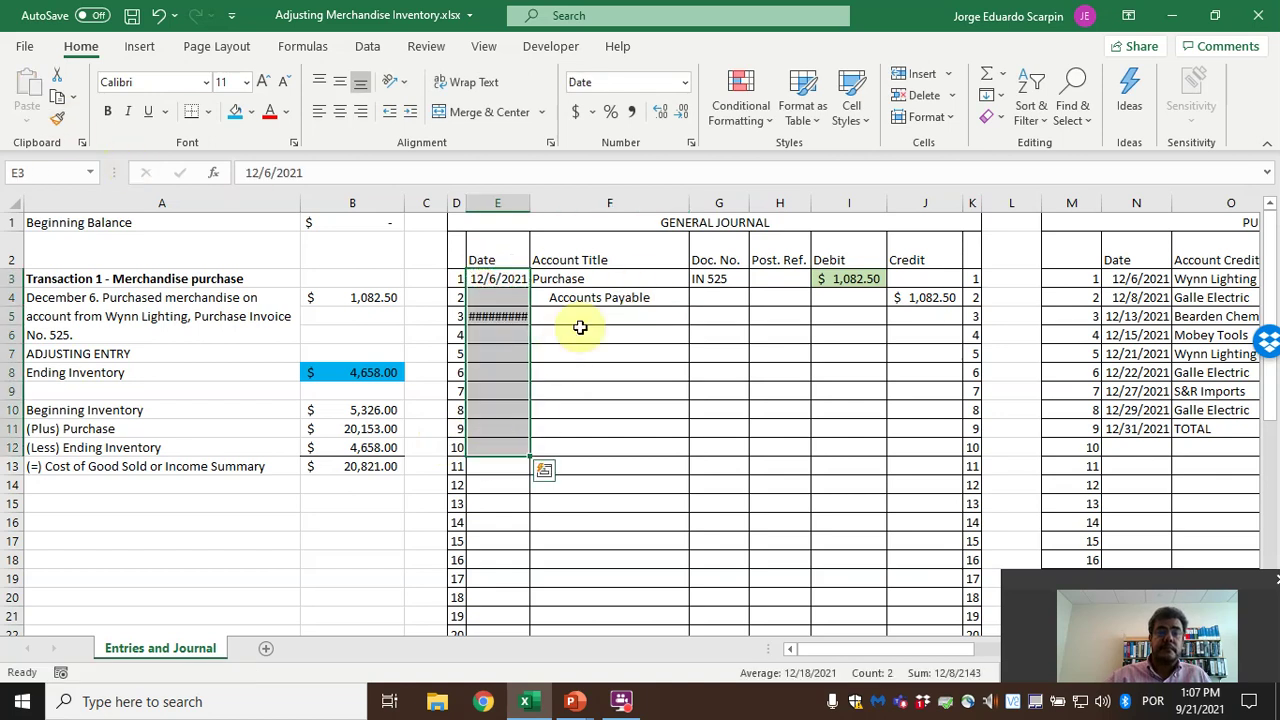
{"action": "double_click", "coordinate": [530, 203]}
Enter Purchase as the credited account title in General Journal cell F6
{"action": "left_click", "coordinate": [572, 343]}
{"action": "type", "text": "Purchase"}
{"action": "key", "text": "Tab"}
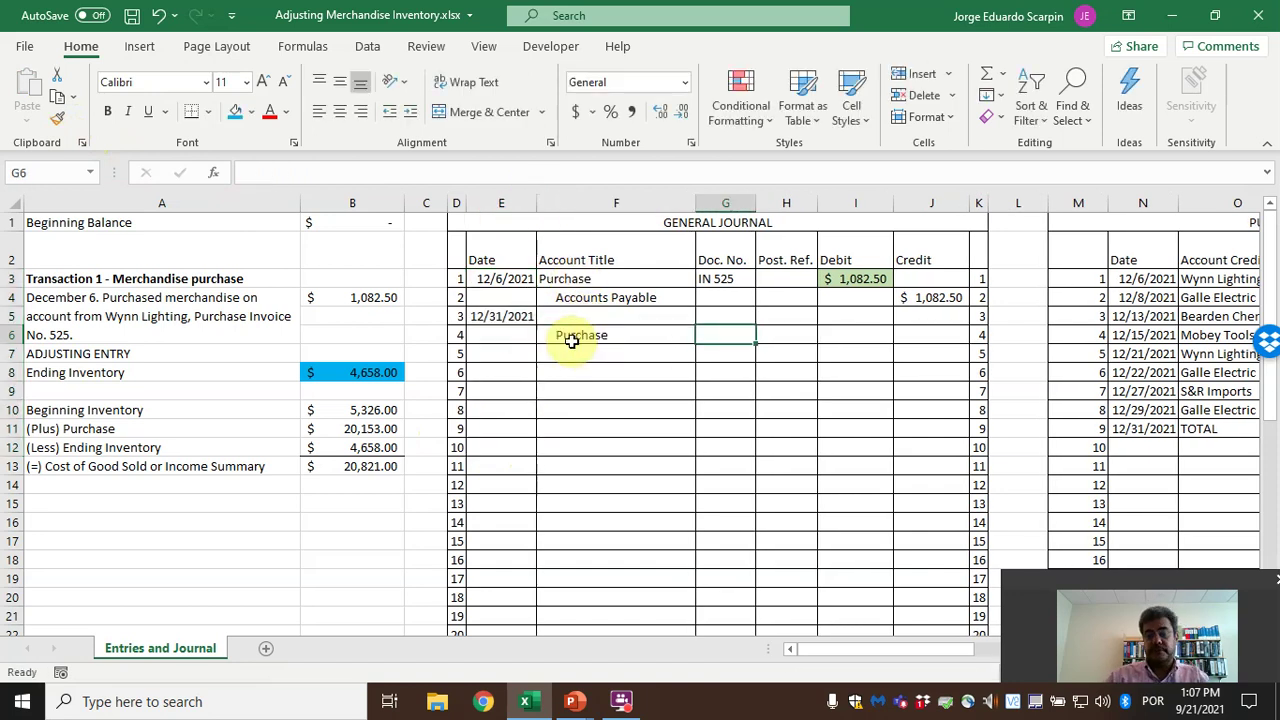
Set the Purchase credit in J6 to the Purchase Journal's TOTAL amount with the formula =R11
{"action": "key", "text": "Tab"}
{"action": "key", "text": "Tab"}
{"action": "key", "text": "Tab"}
{"action": "type", "text": "="}
{"action": "key", "text": "Right"}
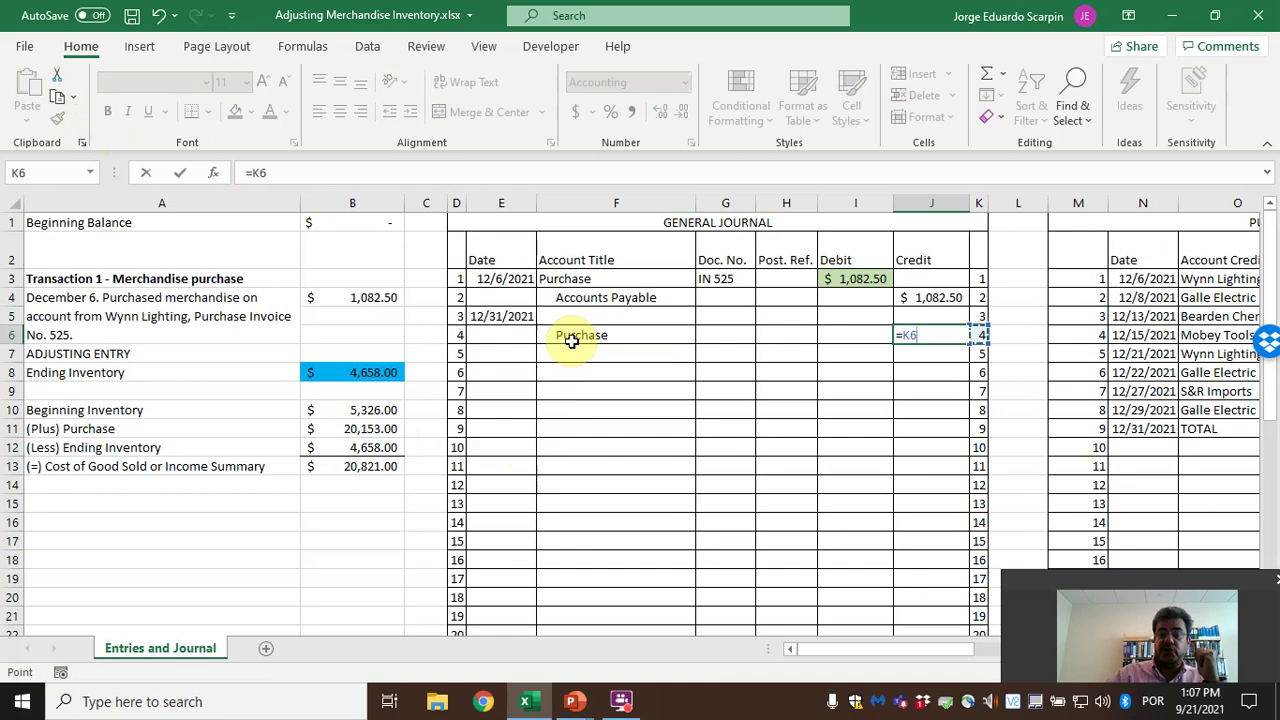
{"action": "key", "text": "Right"}
{"action": "key", "text": "Right"}
{"action": "key", "text": "Right"}
{"action": "key", "text": "Right"}
{"action": "key", "text": "Right"}
{"action": "key", "text": "Right"}
{"action": "key", "text": "Right"}
{"action": "key", "text": "Right"}
{"action": "key", "text": "Right"}
{"action": "key", "text": "Right"}
{"action": "key", "text": "Right"}
{"action": "key", "text": "Right"}
{"action": "key", "text": "Right"}
{"action": "key", "text": "Right"}
{"action": "key", "text": "Right"}
{"action": "key", "text": "Right"}
{"action": "key", "text": "Right"}
{"action": "key", "text": "Right"}
{"action": "key", "text": "Right"}
{"action": "key", "text": "Down"}
{"action": "key", "text": "Down"}
{"action": "key", "text": "Down"}
{"action": "key", "text": "Down"}
{"action": "key", "text": "Down"}
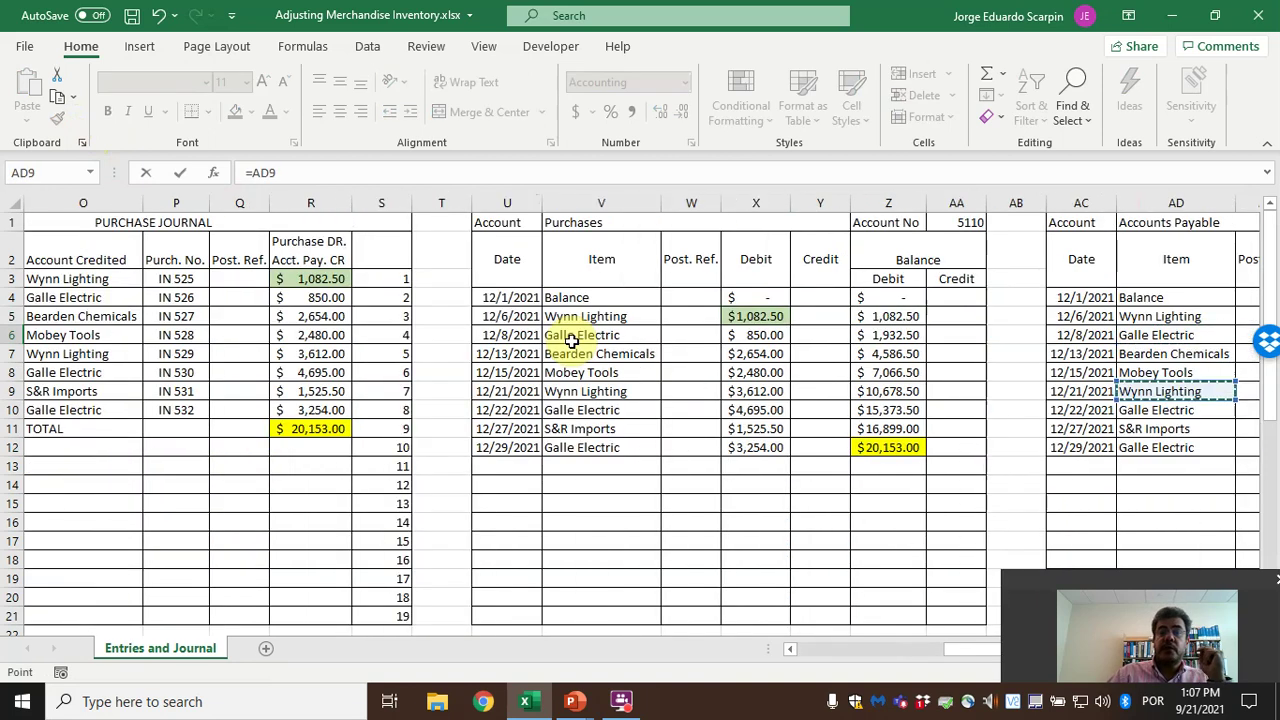
{"action": "key", "text": "Left"}
{"action": "key", "text": "Left"}
{"action": "key", "text": "Left"}
{"action": "key", "text": "Right"}
{"action": "key", "text": "Right"}
{"action": "key", "text": "Right"}
{"action": "key", "text": "Right"}
{"action": "key", "text": "Right"}
{"action": "key", "text": "Right"}
{"action": "key", "text": "Left"}
{"action": "key", "text": "Left"}
{"action": "key", "text": "Left"}
{"action": "key", "text": "Left"}
{"action": "key", "text": "Left"}
{"action": "key", "text": "Left"}
{"action": "key", "text": "Left"}
{"action": "key", "text": "Left"}
{"action": "key", "text": "Left"}
{"action": "key", "text": "Left"}
{"action": "key", "text": "Left"}
{"action": "key", "text": "Left"}
{"action": "key", "text": "Left"}
{"action": "key", "text": "Left"}
{"action": "key", "text": "Left"}
{"action": "key", "text": "Left"}
{"action": "key", "text": "Left"}
{"action": "key", "text": "Left"}
{"action": "key", "text": "Left"}
{"action": "key", "text": "Left"}
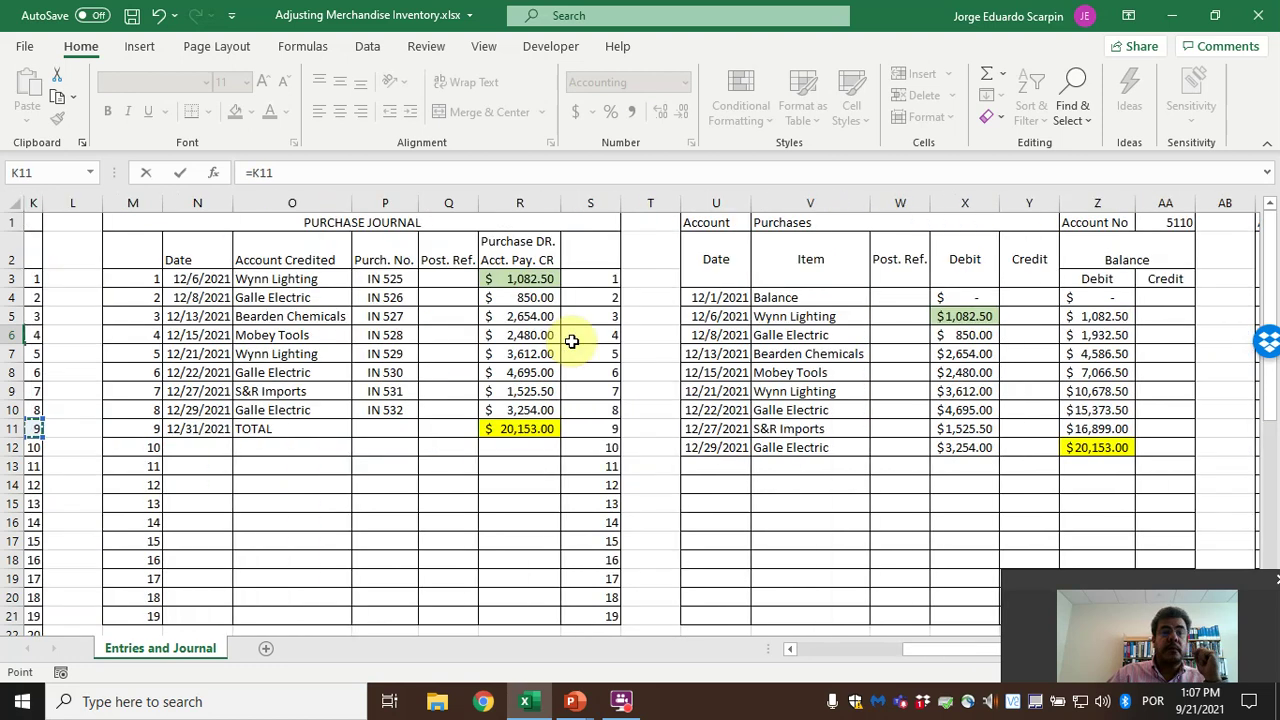
{"action": "key", "text": "Right"}
{"action": "key", "text": "Right"}
{"action": "key", "text": "Right"}
{"action": "key", "text": "Right"}
{"action": "key", "text": "Right"}
{"action": "key", "text": "Right"}
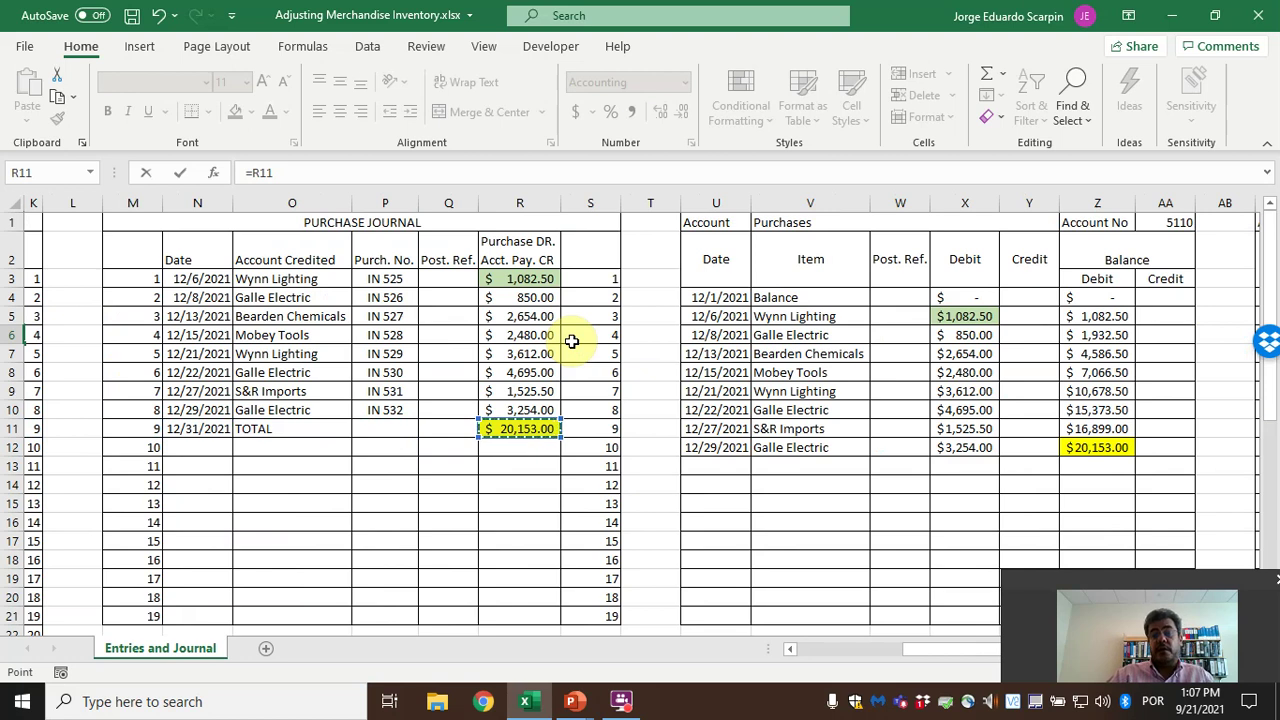
{"action": "key", "text": "Return"}
Compare the General Journal's Purchase credit with the (Plus) Purchase line in the cost of goods sold calculation
{"action": "key", "text": "Left"}
{"action": "key", "text": "Left"}
{"action": "key", "text": "Left"}
{"action": "key", "text": "Left"}
{"action": "key", "text": "Left"}
{"action": "key", "text": "Left"}
{"action": "key", "text": "Up"}
{"action": "key", "text": "Up"}
{"action": "key", "text": "Up"}
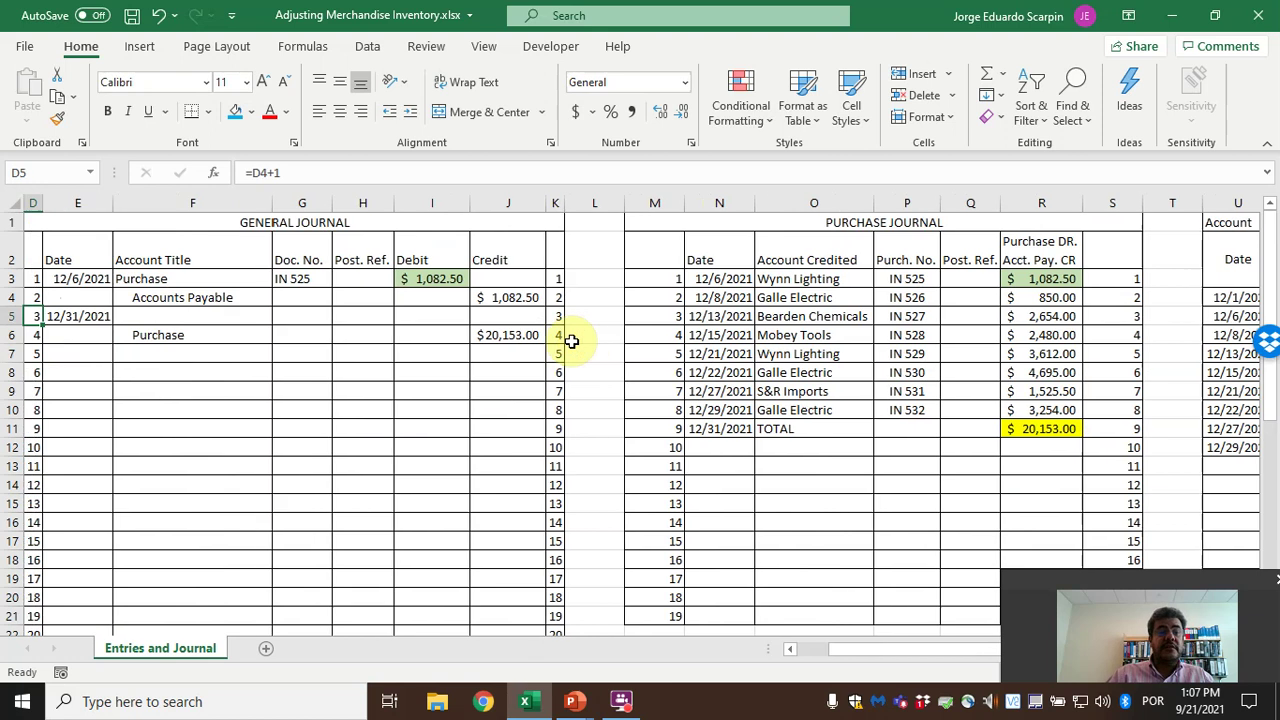
{"action": "key", "text": "Left"}
{"action": "key", "text": "Left"}
{"action": "key", "text": "Left"}
{"action": "key", "text": "Down"}
{"action": "key", "text": "Down"}
{"action": "key", "text": "Down"}
{"action": "key", "text": "Down"}
{"action": "key", "text": "Down"}
{"action": "key", "text": "Down"}
{"action": "key", "text": "Down"}
{"action": "key", "text": "Right"}
{"action": "key", "text": "Right"}
{"action": "key", "text": "Right"}
{"action": "key", "text": "Right"}
{"action": "key", "text": "Right"}
{"action": "key", "text": "Right"}
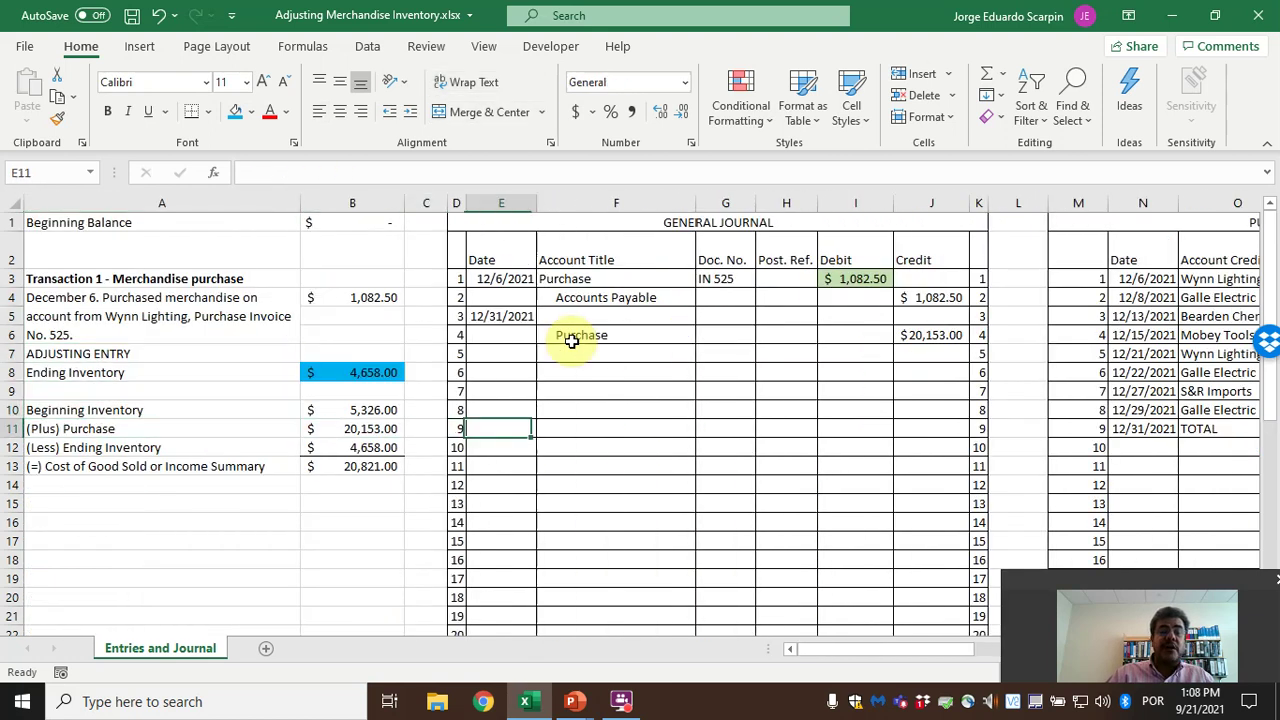
Enter Inventory as the debited account title in General Journal cell F5
{"action": "key", "text": "Up"}
{"action": "key", "text": "Up"}
{"action": "key", "text": "Up"}
{"action": "key", "text": "Up"}
{"action": "key", "text": "Up"}
{"action": "key", "text": "Up"}
{"action": "key", "text": "Left"}
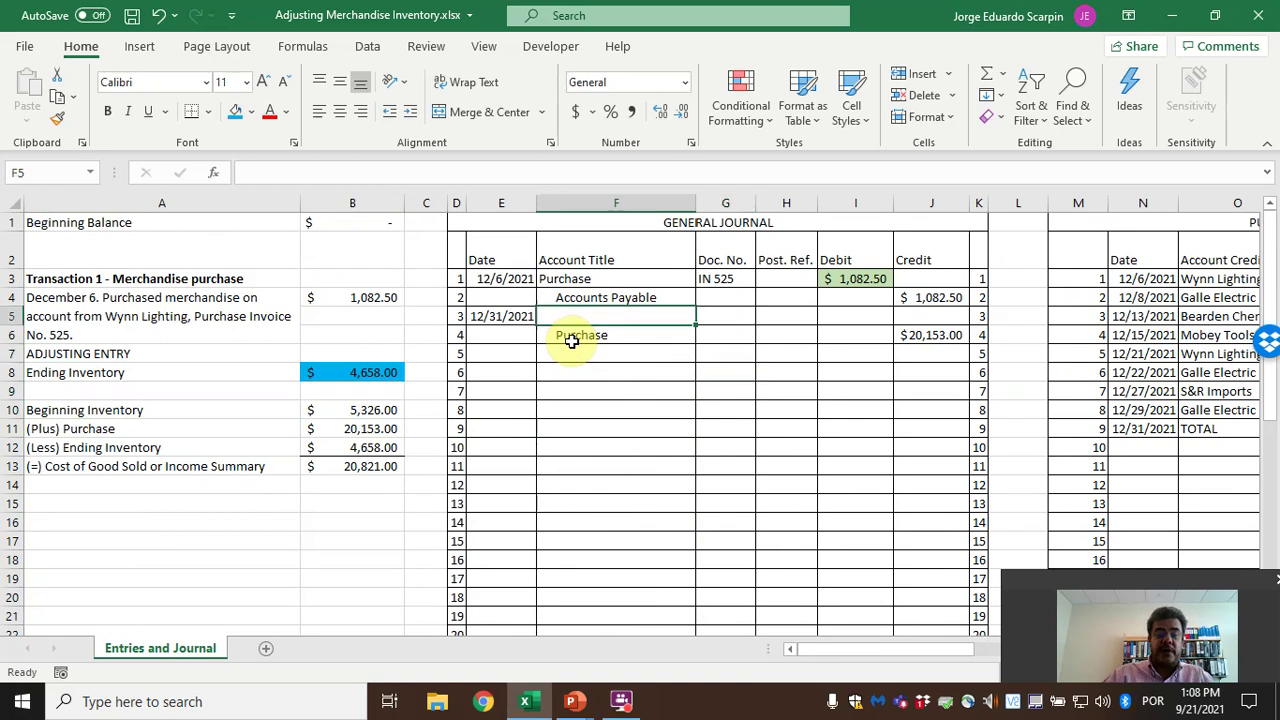
{"action": "type", "text": "Inventory"}
Set the Inventory debit in I5 equal to the Purchase credit with the formula =J6
{"action": "key", "text": "Right"}
{"action": "key", "text": "Right"}
{"action": "key", "text": "Right"}
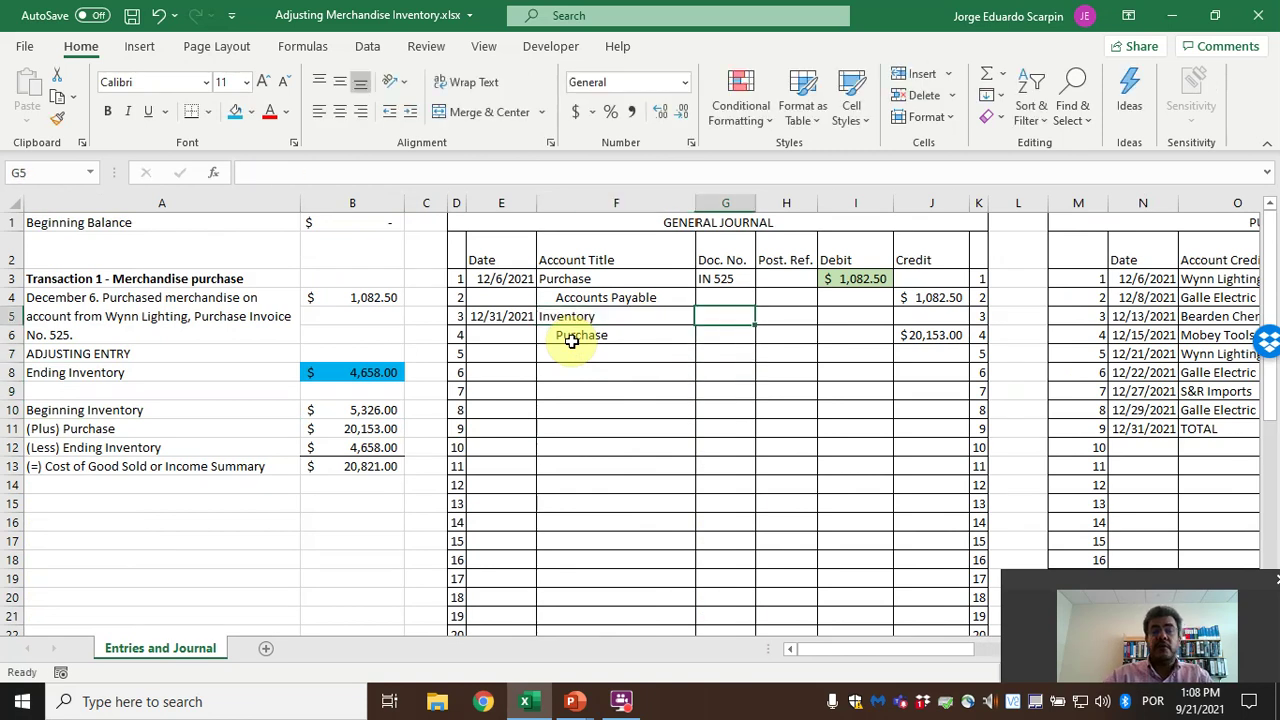
{"action": "type", "text": "=J6"}
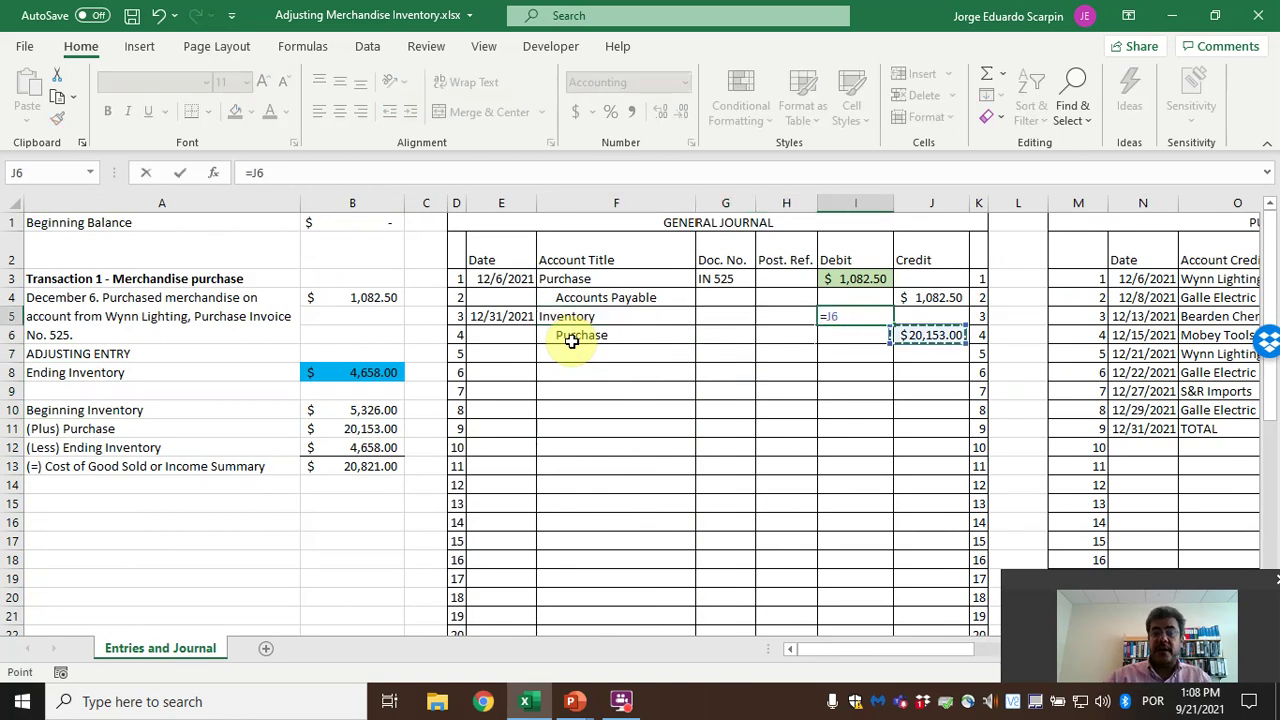
{"action": "key", "text": "Return"}
Fill the date in Purchases ledger cell U13 with a reference to the General Journal's 12/31/2021 entry date
{"action": "key", "text": "Left"}
{"action": "key", "text": "Left"}
{"action": "key", "text": "Left"}
{"action": "key", "text": "Up"}
{"action": "key", "text": "Right"}
{"action": "key", "text": "Right"}
{"action": "key", "text": "Right"}
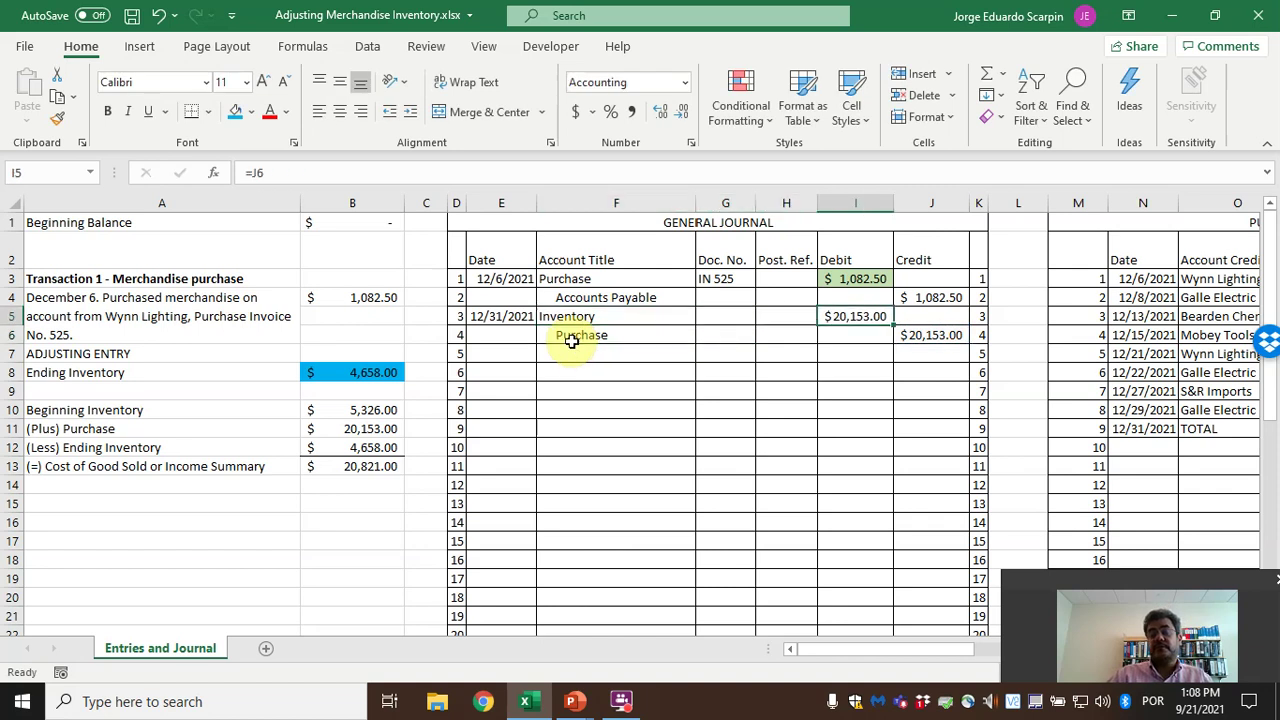
{"action": "key", "text": "Right"}
{"action": "key", "text": "Right"}
{"action": "key", "text": "Right"}
{"action": "key", "text": "Right"}
{"action": "key", "text": "Right"}
{"action": "key", "text": "Right"}
{"action": "key", "text": "Right"}
{"action": "key", "text": "Right"}
{"action": "key", "text": "Right"}
{"action": "key", "text": "Right"}
{"action": "key", "text": "Right"}
{"action": "key", "text": "Right"}
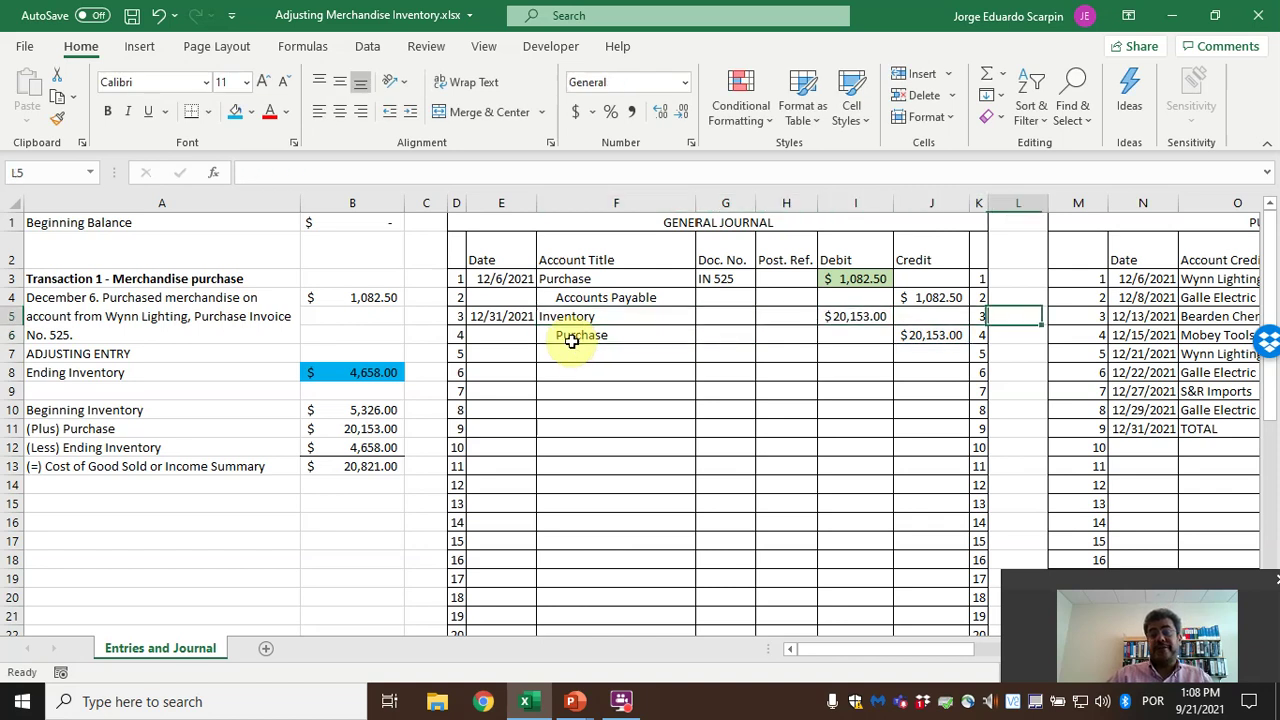
{"action": "key", "text": "Right"}
{"action": "key", "text": "Right"}
{"action": "key", "text": "Left"}
{"action": "key", "text": "Left"}
{"action": "key", "text": "Left"}
{"action": "key", "text": "Left"}
{"action": "key", "text": "Left"}
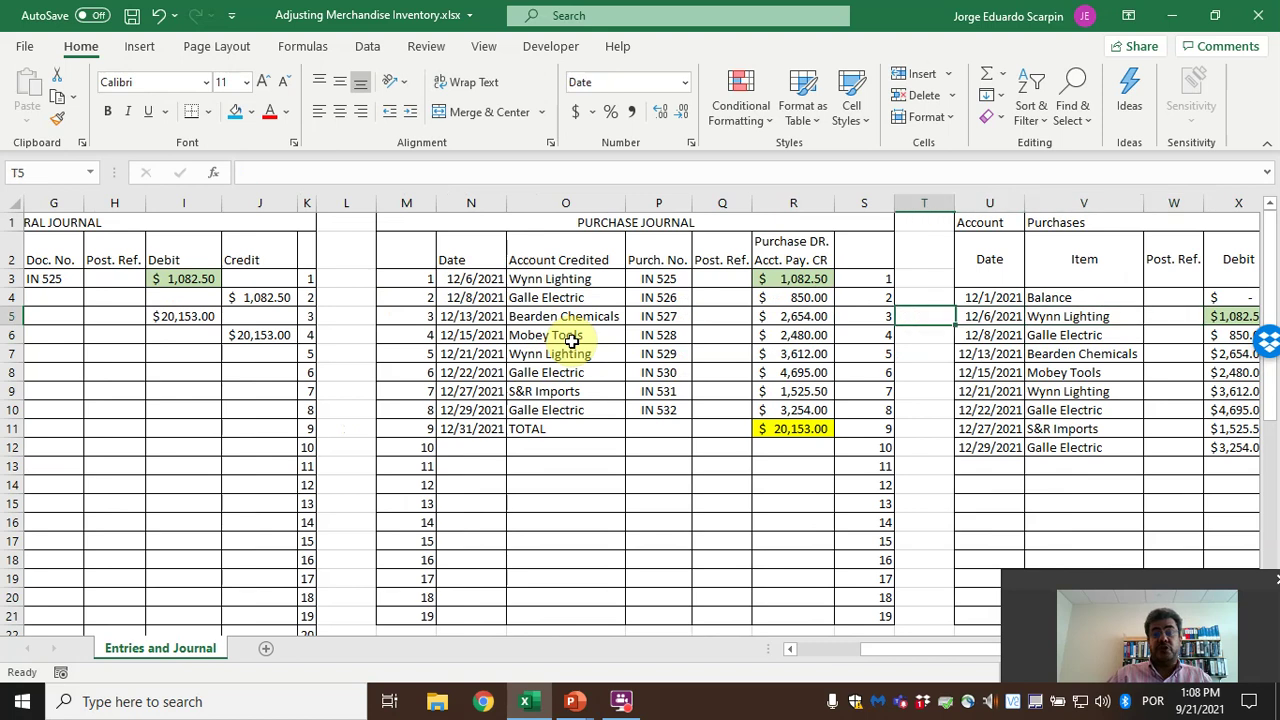
{"action": "key", "text": "Right"}
{"action": "key", "text": "Right"}
{"action": "key", "text": "Right"}
{"action": "key", "text": "Right"}
{"action": "key", "text": "Right"}
{"action": "key", "text": "Right"}
{"action": "key", "text": "Right"}
{"action": "key", "text": "Right"}
{"action": "key", "text": "Right"}
{"action": "key", "text": "Right"}
{"action": "key", "text": "Right"}
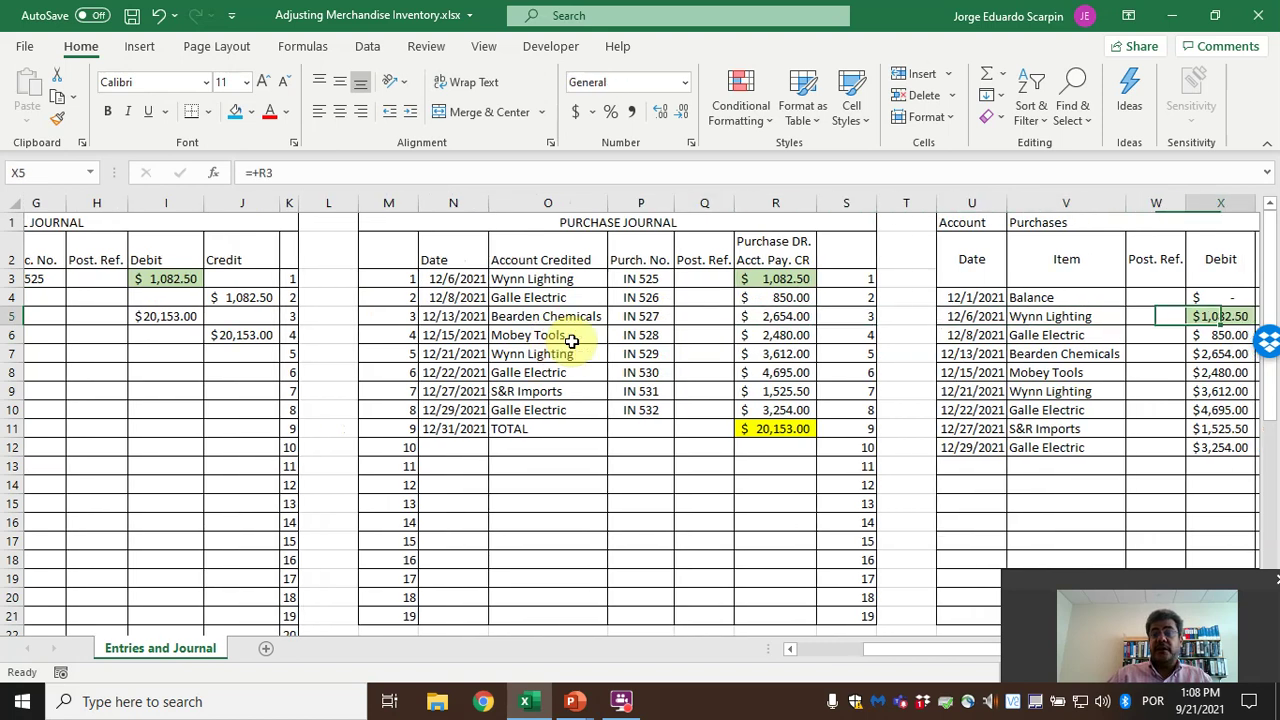
{"action": "key", "text": "Left"}
{"action": "key", "text": "Left"}
{"action": "key", "text": "Left"}
{"action": "key", "text": "Left"}
{"action": "key", "text": "Left"}
{"action": "key", "text": "Left"}
{"action": "key", "text": "Left"}
{"action": "key", "text": "Left"}
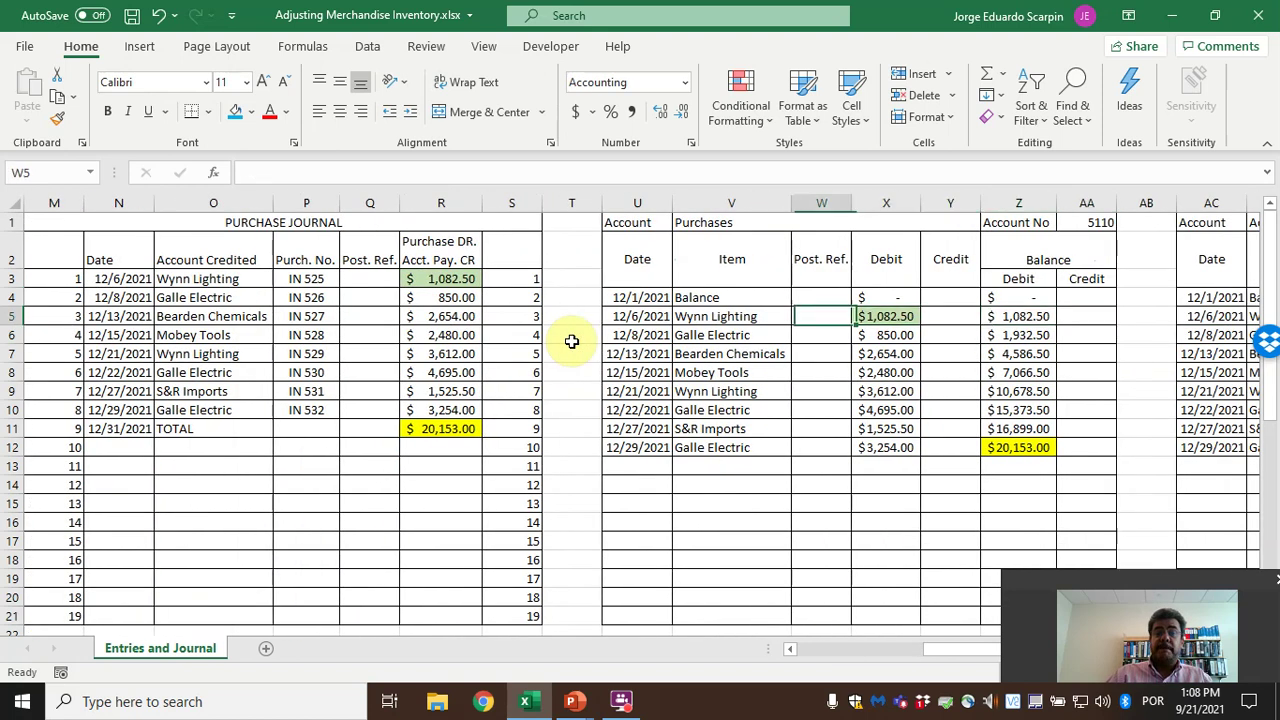
{"action": "key", "text": "Down"}
{"action": "key", "text": "Down"}
{"action": "key", "text": "Down"}
{"action": "key", "text": "Down"}
{"action": "key", "text": "Down"}
{"action": "key", "text": "Down"}
{"action": "key", "text": "Down"}
{"action": "key", "text": "Down"}
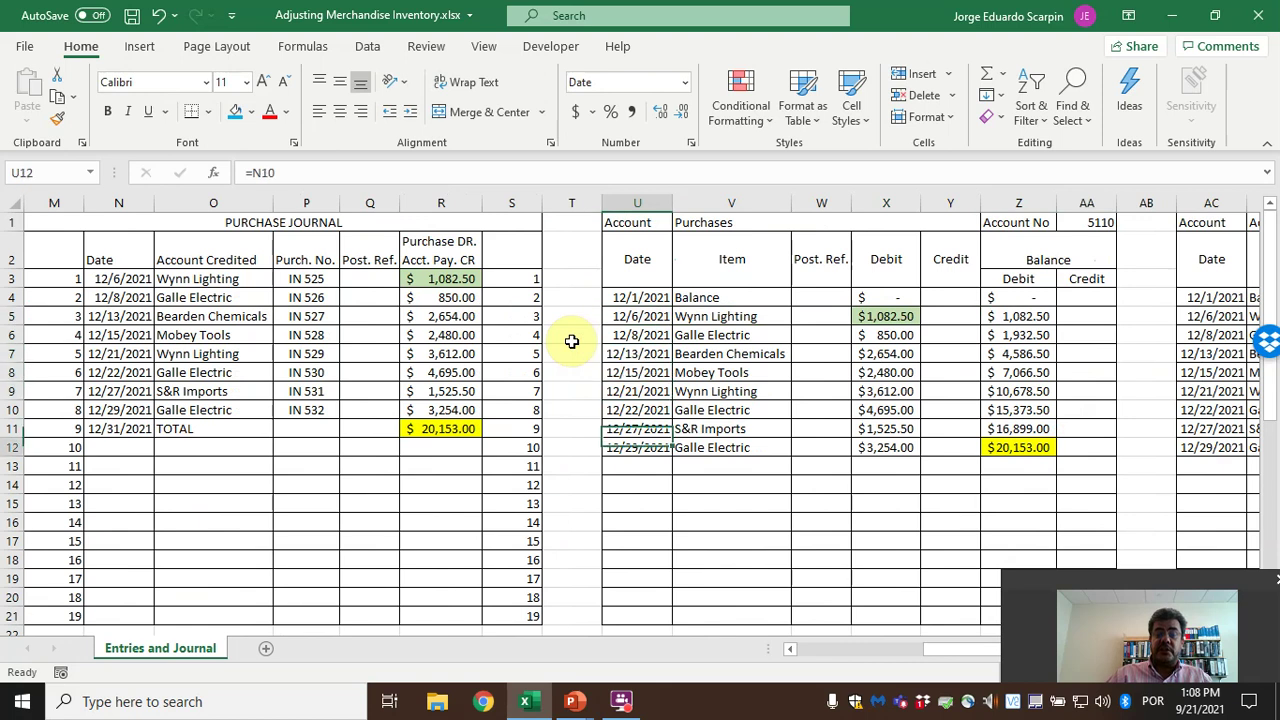
{"action": "type", "text": "+"}
{"action": "key", "text": "Left"}
{"action": "key", "text": "Left"}
{"action": "key", "text": "Left"}
{"action": "key", "text": "Left"}
{"action": "key", "text": "Left"}
{"action": "key", "text": "Left"}
{"action": "key", "text": "Left"}
{"action": "key", "text": "Left"}
{"action": "key", "text": "Left"}
{"action": "key", "text": "Left"}
{"action": "key", "text": "Left"}
{"action": "key", "text": "Left"}
{"action": "key", "text": "Left"}
{"action": "key", "text": "Left"}
{"action": "key", "text": "Left"}
{"action": "key", "text": "Left"}
{"action": "key", "text": "Left"}
{"action": "key", "text": "Left"}
{"action": "key", "text": "Left"}
{"action": "key", "text": "Left"}
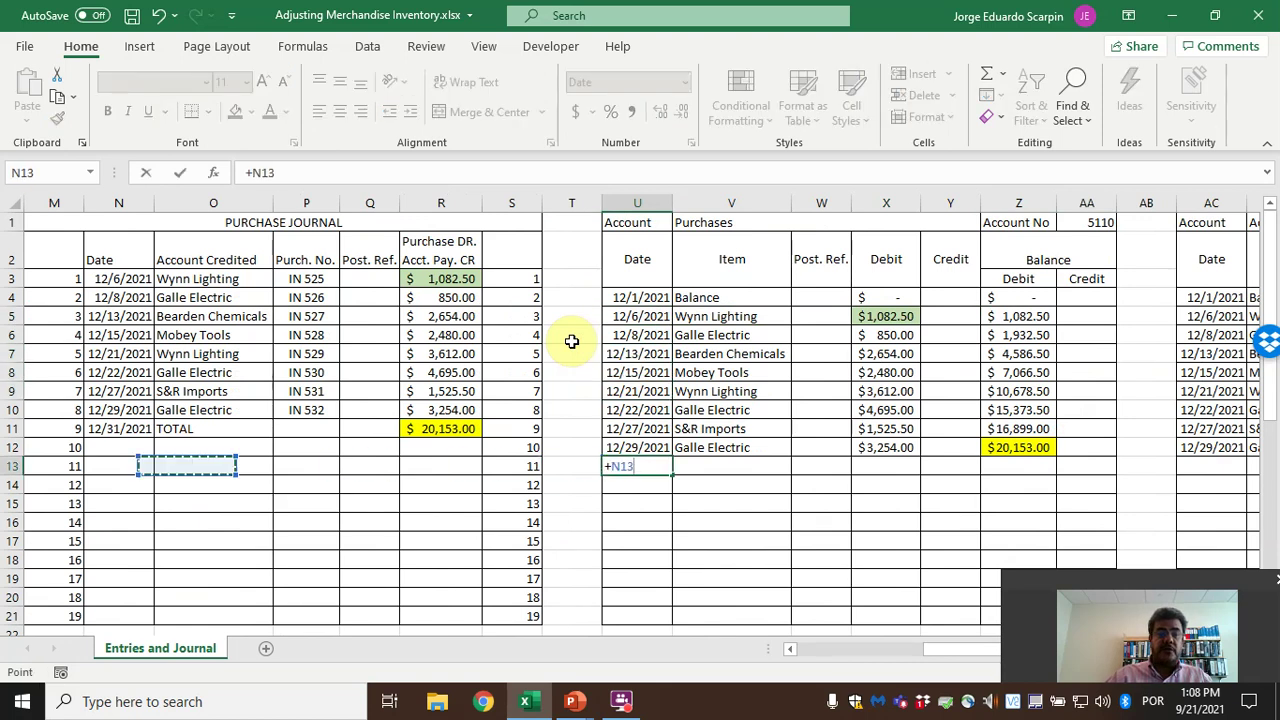
{"action": "key", "text": "Up"}
{"action": "key", "text": "Up"}
{"action": "key", "text": "Up"}
{"action": "key", "text": "Up"}
{"action": "key", "text": "Up"}
{"action": "key", "text": "Up"}
{"action": "key", "text": "Up"}
{"action": "key", "text": "Up"}
{"action": "key", "text": "Up"}
{"action": "key", "text": "Down"}
{"action": "key", "text": "Down"}
{"action": "key", "text": "Right"}
{"action": "key", "text": "Right"}
{"action": "key", "text": "Right"}
{"action": "key", "text": "Right"}
{"action": "key", "text": "Return"}
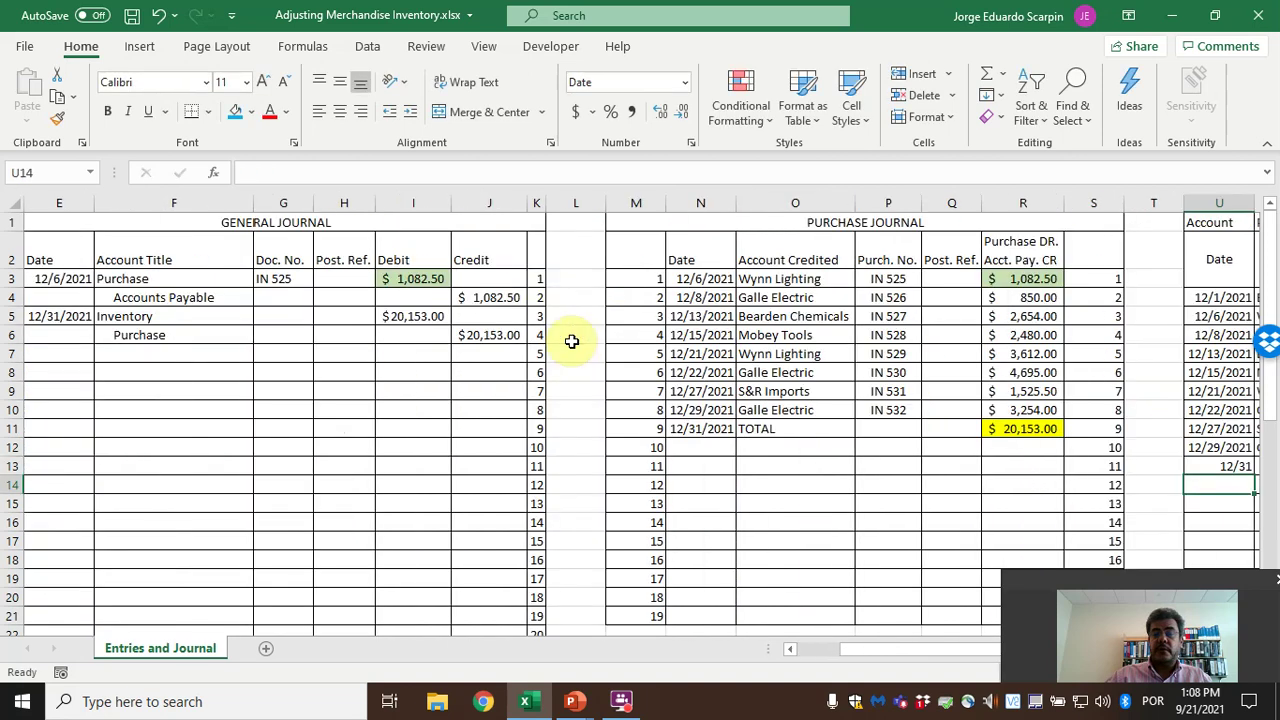
Copy the date formatting of U12 onto the new date in U13 of the Purchases ledger
{"action": "key", "text": "Right"}
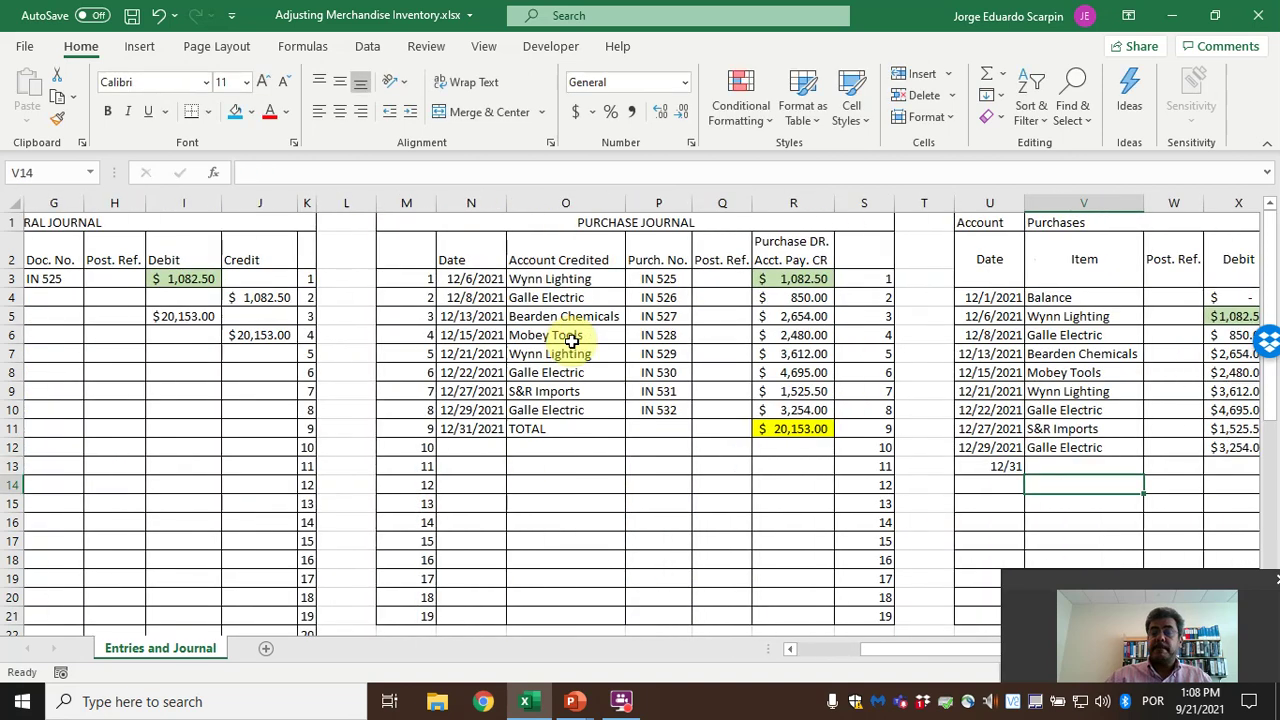
{"action": "left_click", "coordinate": [989, 447]}
{"action": "left_click", "coordinate": [62, 118]}
{"action": "left_click", "coordinate": [1003, 466]}
Enter Inventory as the item for the 12/31/2021 line in Purchases ledger cell V13
{"action": "left_click", "coordinate": [1080, 466]}
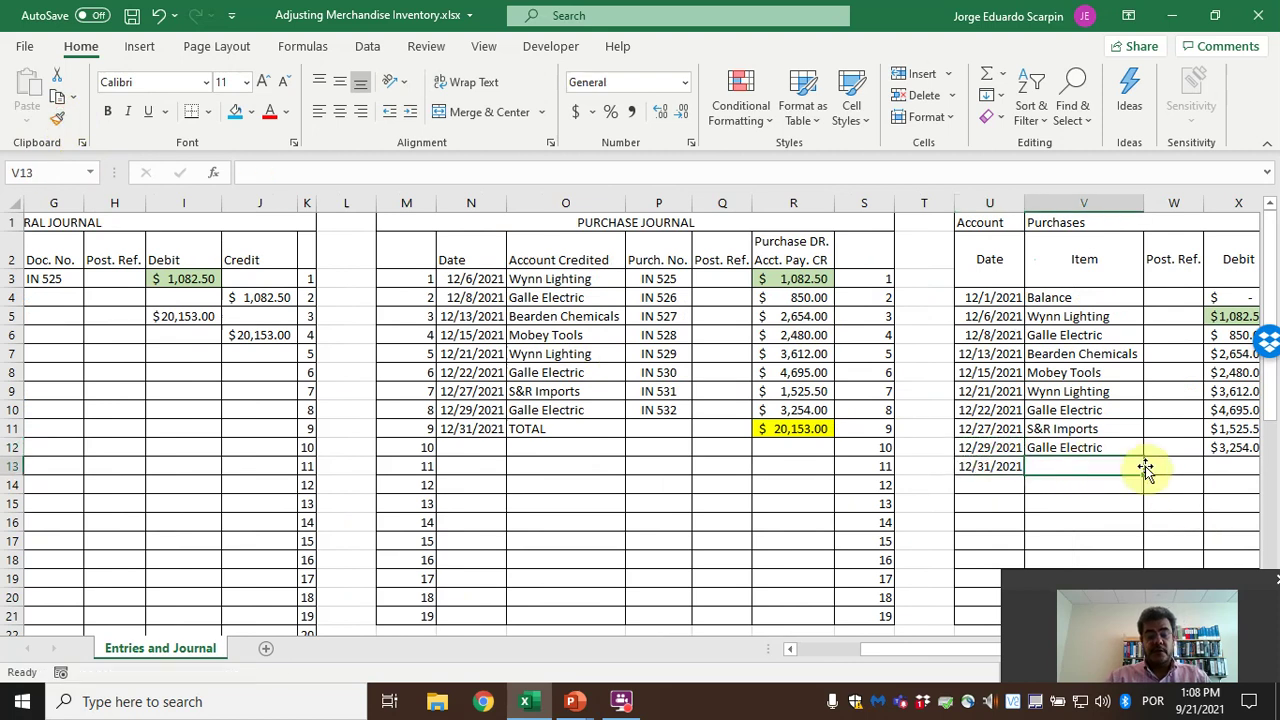
{"action": "type", "text": "Item"}
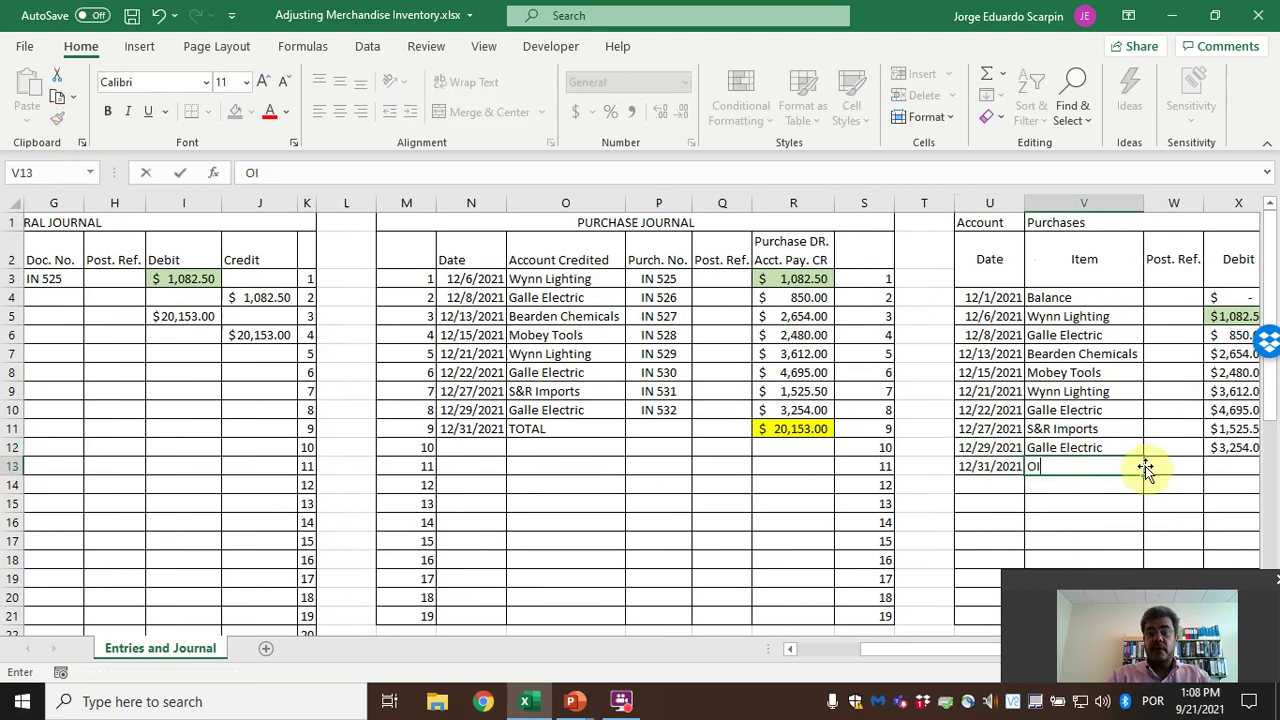
{"action": "type", "text": "Inventory"}
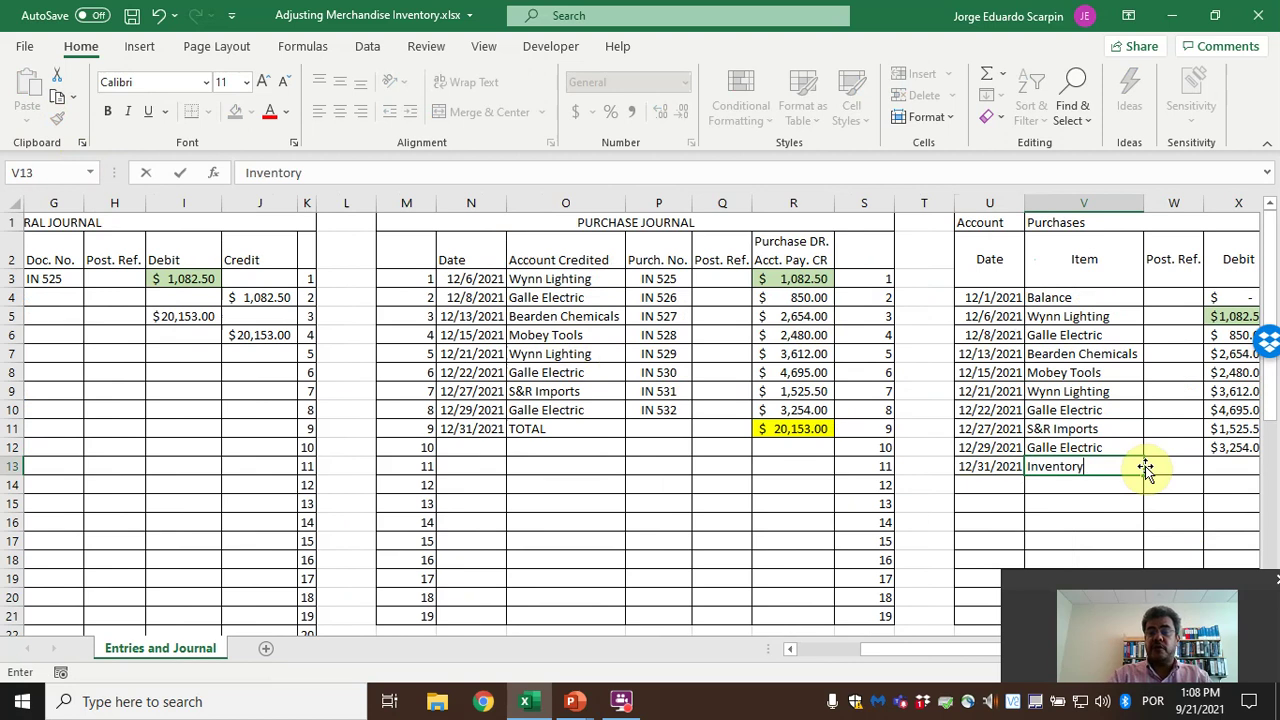
Set the Purchases ledger credit in Y13 equal to the General Journal's Purchase credit with a cell reference
{"action": "key", "text": "Tab"}
{"action": "key", "text": "Tab"}
{"action": "key", "text": "Tab"}
{"action": "type", "text": "="}
{"action": "key", "text": "Left"}
{"action": "key", "text": "Left"}
{"action": "key", "text": "Left"}
{"action": "key", "text": "Left"}
{"action": "key", "text": "Left"}
{"action": "key", "text": "Left"}
{"action": "key", "text": "Left"}
{"action": "key", "text": "Left"}
{"action": "key", "text": "Left"}
{"action": "key", "text": "Left"}
{"action": "key", "text": "Left"}
{"action": "key", "text": "Left"}
{"action": "key", "text": "Left"}
{"action": "key", "text": "Left"}
{"action": "key", "text": "Left"}
{"action": "key", "text": "Left"}
{"action": "key", "text": "Left"}
{"action": "key", "text": "Left"}
{"action": "key", "text": "Left"}
{"action": "key", "text": "Left"}
{"action": "key", "text": "Up"}
{"action": "key", "text": "Up"}
{"action": "key", "text": "Up"}
{"action": "key", "text": "Up"}
{"action": "key", "text": "Up"}
{"action": "key", "text": "Up"}
{"action": "key", "text": "Up"}
{"action": "key", "text": "Right"}
{"action": "key", "text": "Right"}
{"action": "key", "text": "Right"}
{"action": "key", "text": "Right"}
{"action": "key", "text": "Right"}
{"action": "key", "text": "Right"}
{"action": "key", "text": "Right"}
{"action": "key", "text": "Right"}
{"action": "key", "text": "Right"}
{"action": "key", "text": "Return"}
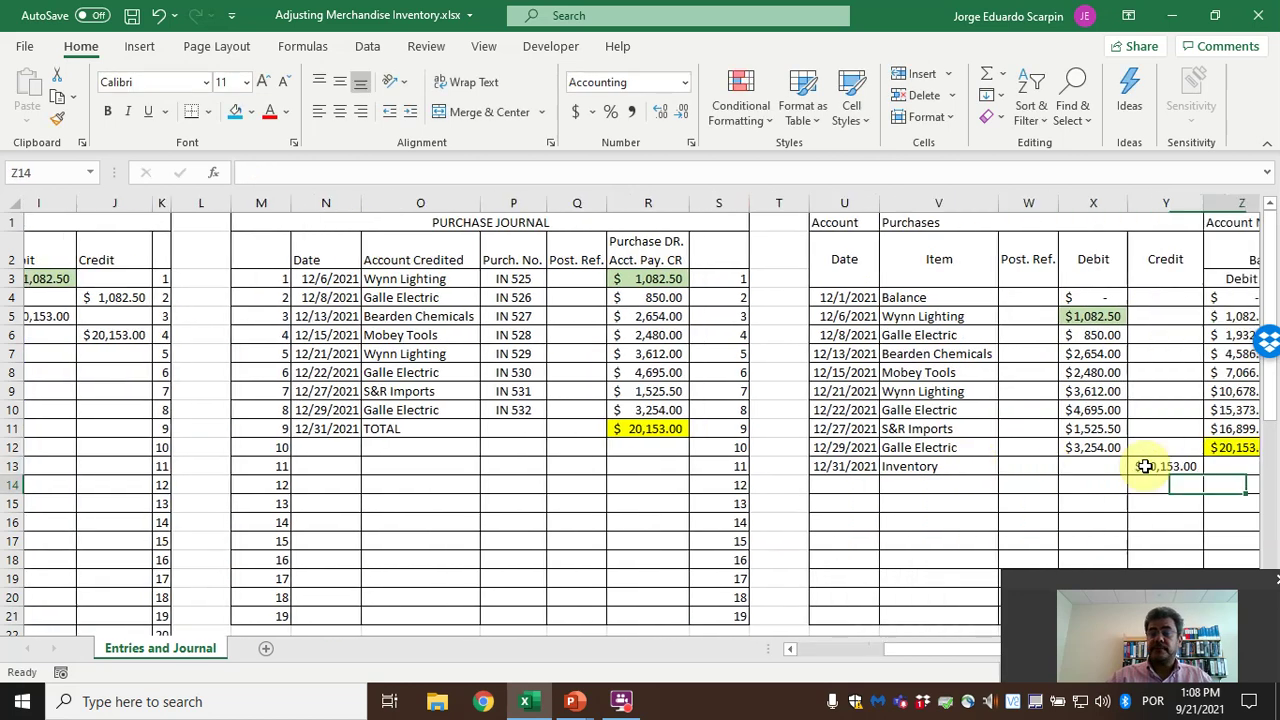
Copy the running debit balance formula from Z12 into Z13 of the Purchases ledger
{"action": "key", "text": "Up"}
{"action": "key", "text": "Up"}
{"action": "key", "text": "Right"}
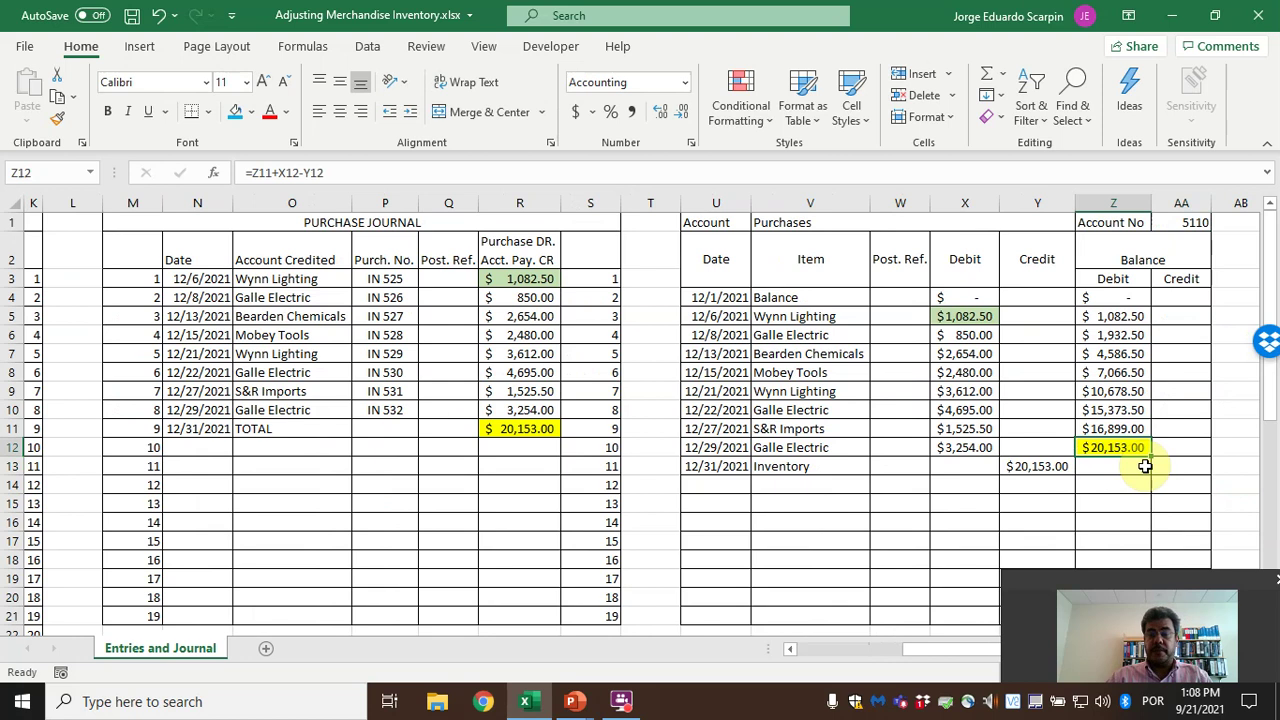
{"action": "key", "text": "ctrl+c"}
{"action": "key", "text": "Down"}
{"action": "key", "text": "Return"}
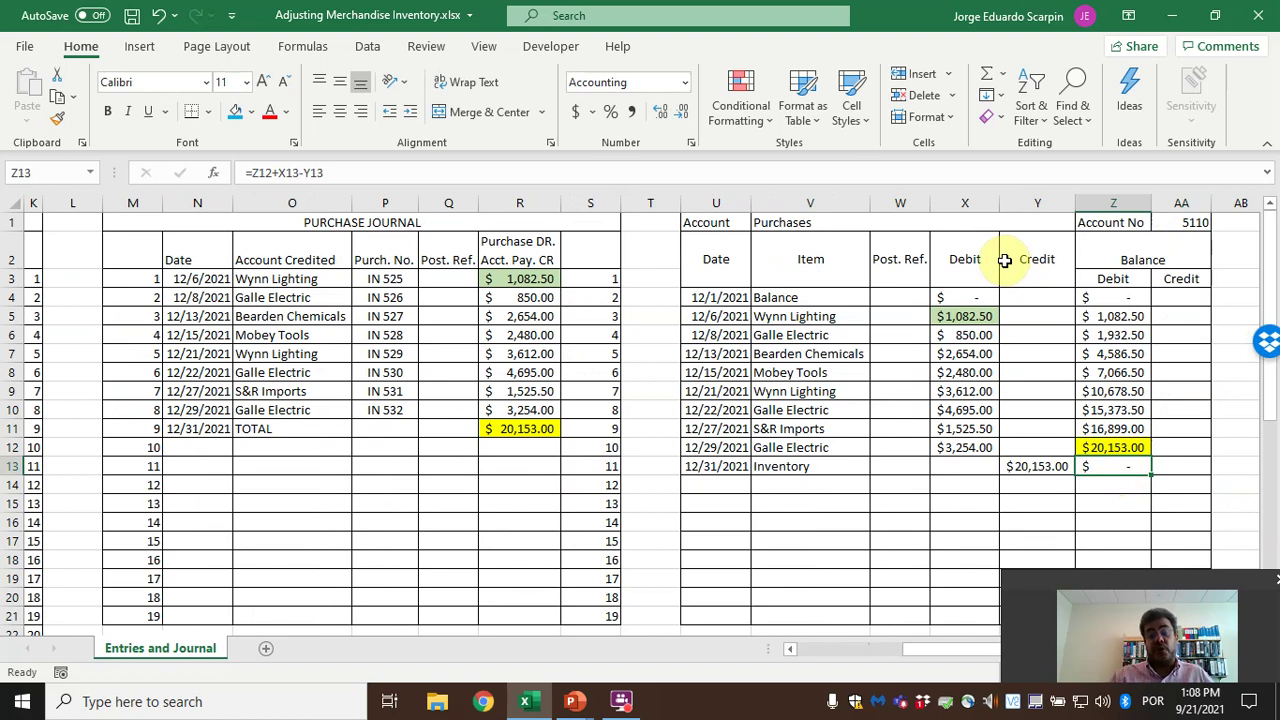
Set the Inventory ledger date in AK5 equal to the General Journal's 12/31/2021 date in E5 with a cell reference
{"action": "key", "text": "Right"}
{"action": "key", "text": "Right"}
{"action": "key", "text": "Right"}
{"action": "key", "text": "Right"}
{"action": "key", "text": "Right"}
{"action": "key", "text": "Right"}
{"action": "key", "text": "Right"}
{"action": "key", "text": "Right"}
{"action": "key", "text": "Right"}
{"action": "key", "text": "Right"}
{"action": "key", "text": "Right"}
{"action": "key", "text": "Right"}
{"action": "key", "text": "Right"}
{"action": "key", "text": "Right"}
{"action": "key", "text": "Right"}
{"action": "key", "text": "Right"}
{"action": "key", "text": "Right"}
{"action": "key", "text": "Right"}
{"action": "key", "text": "Left"}
{"action": "key", "text": "Left"}
{"action": "key", "text": "Left"}
{"action": "key", "text": "Left"}
{"action": "key", "text": "Left"}
{"action": "key", "text": "Left"}
{"action": "key", "text": "Left"}
{"action": "key", "text": "Up"}
{"action": "key", "text": "Up"}
{"action": "key", "text": "Up"}
{"action": "key", "text": "Up"}
{"action": "key", "text": "Up"}
{"action": "key", "text": "Up"}
{"action": "key", "text": "Up"}
{"action": "key", "text": "Up"}
{"action": "type", "text": "="}
{"action": "key", "text": "Left"}
{"action": "key", "text": "Left"}
{"action": "key", "text": "Left"}
{"action": "key", "text": "Left"}
{"action": "key", "text": "Left"}
{"action": "key", "text": "Left"}
{"action": "key", "text": "Left"}
{"action": "key", "text": "Left"}
{"action": "key", "text": "Left"}
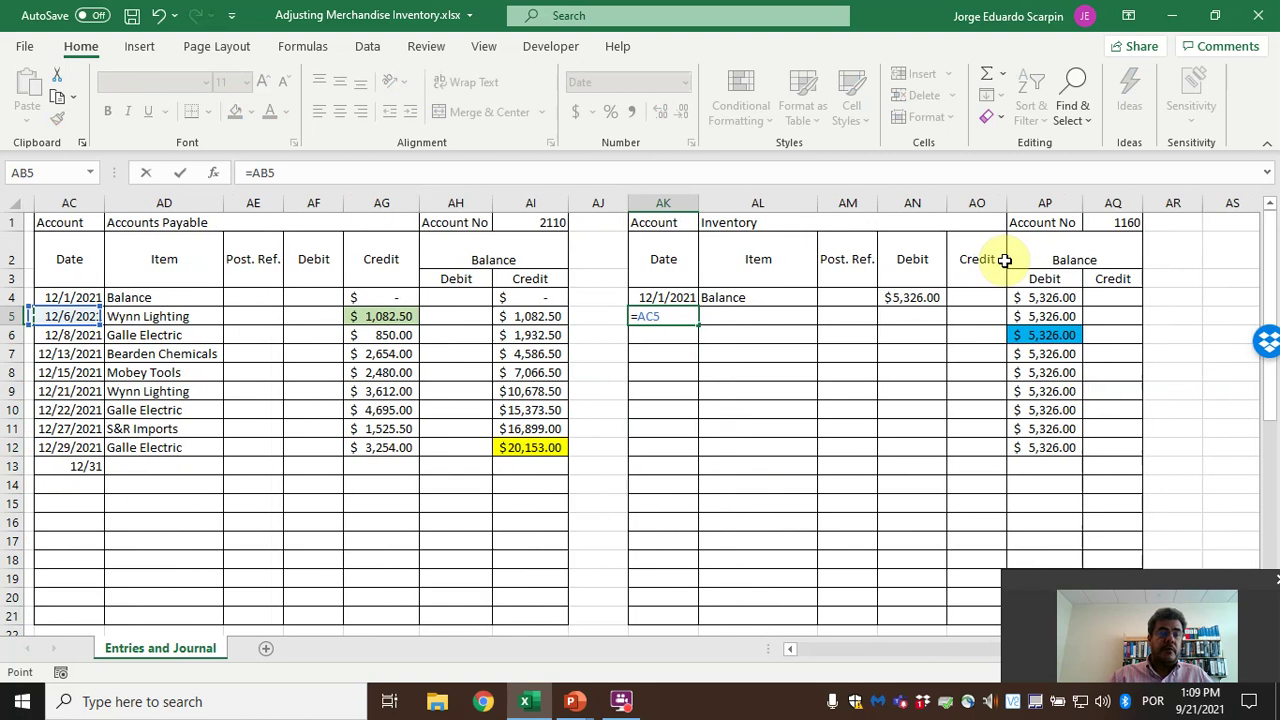
{"action": "key", "text": "Left"}
{"action": "key", "text": "Left"}
{"action": "key", "text": "Left"}
{"action": "key", "text": "Left"}
{"action": "key", "text": "Left"}
{"action": "key", "text": "Left"}
{"action": "key", "text": "Left"}
{"action": "key", "text": "Left"}
{"action": "key", "text": "Left"}
{"action": "key", "text": "Left"}
{"action": "key", "text": "Left"}
{"action": "key", "text": "Left"}
{"action": "key", "text": "Left"}
{"action": "key", "text": "Left"}
{"action": "key", "text": "Left"}
{"action": "key", "text": "Left"}
{"action": "key", "text": "Left"}
{"action": "key", "text": "Left"}
{"action": "key", "text": "Left"}
{"action": "key", "text": "Left"}
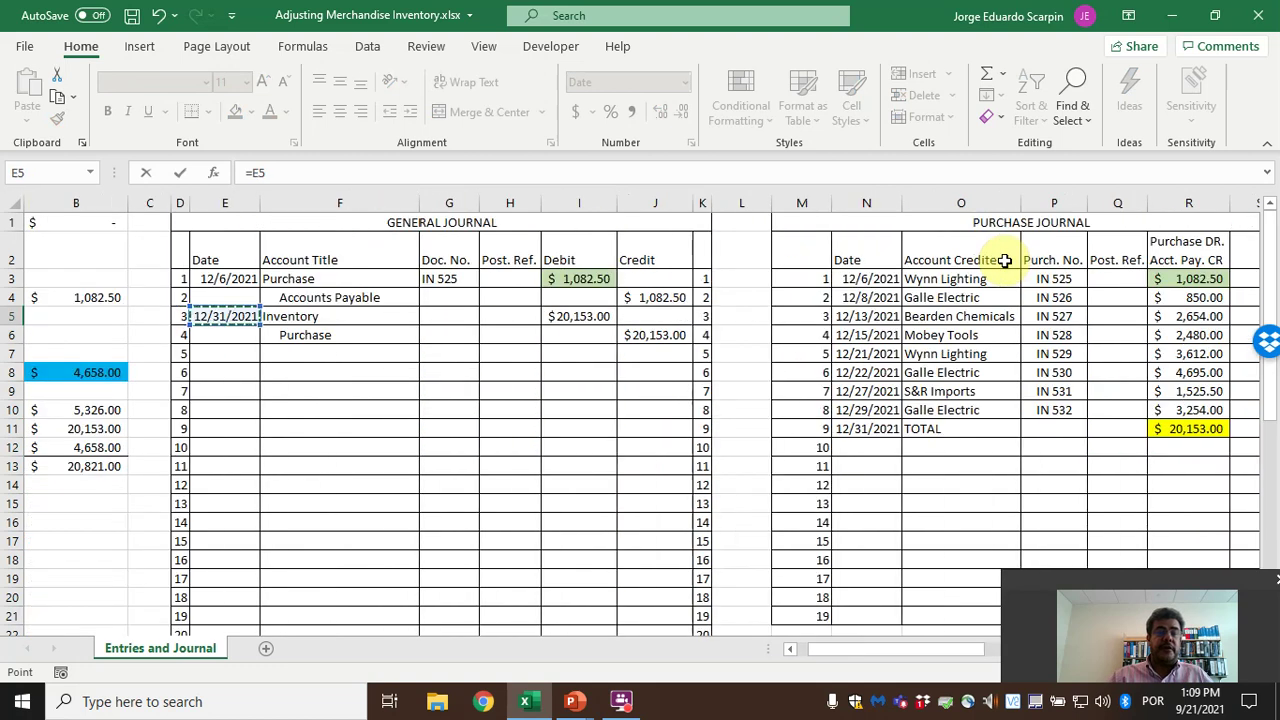
{"action": "key", "text": "Tab"}
Set the Inventory ledger item in AL5 to the General Journal's Purchase account title in F6 with a cell reference
{"action": "type", "text": "="}
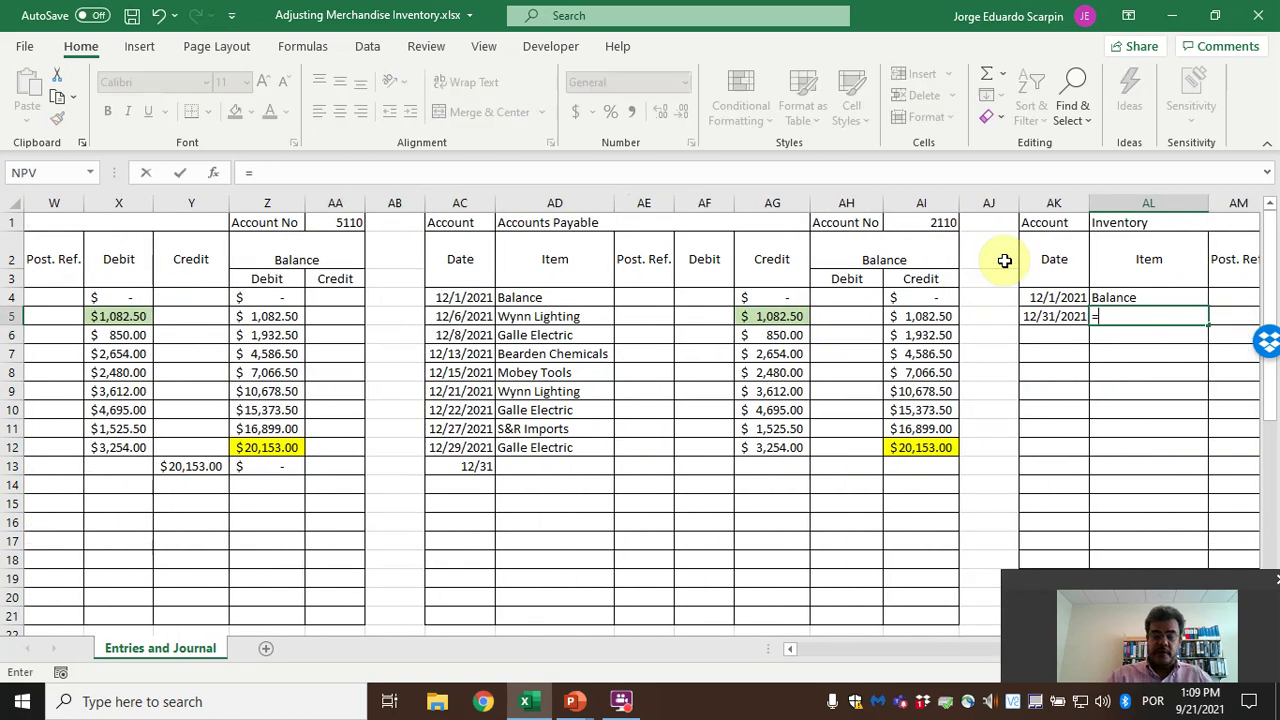
{"action": "key", "text": "Left"}
{"action": "key", "text": "Left"}
{"action": "key", "text": "Left"}
{"action": "key", "text": "Left"}
{"action": "key", "text": "Left"}
{"action": "key", "text": "Left"}
{"action": "key", "text": "Left"}
{"action": "key", "text": "Left"}
{"action": "key", "text": "Left"}
{"action": "key", "text": "Left"}
{"action": "key", "text": "Left"}
{"action": "key", "text": "Left"}
{"action": "key", "text": "Left"}
{"action": "key", "text": "Left"}
{"action": "key", "text": "Left"}
{"action": "key", "text": "Left"}
{"action": "key", "text": "Left"}
{"action": "key", "text": "Left"}
{"action": "key", "text": "Left"}
{"action": "key", "text": "Left"}
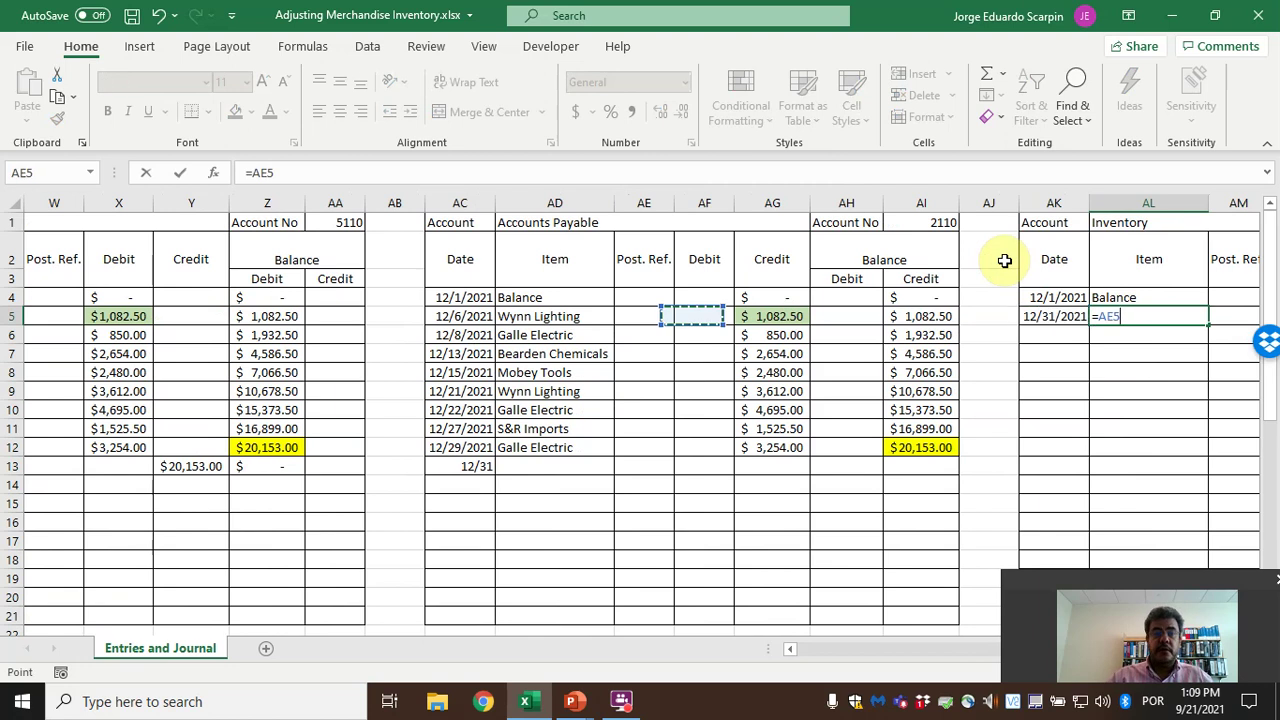
{"action": "key", "text": "Left"}
{"action": "key", "text": "Left"}
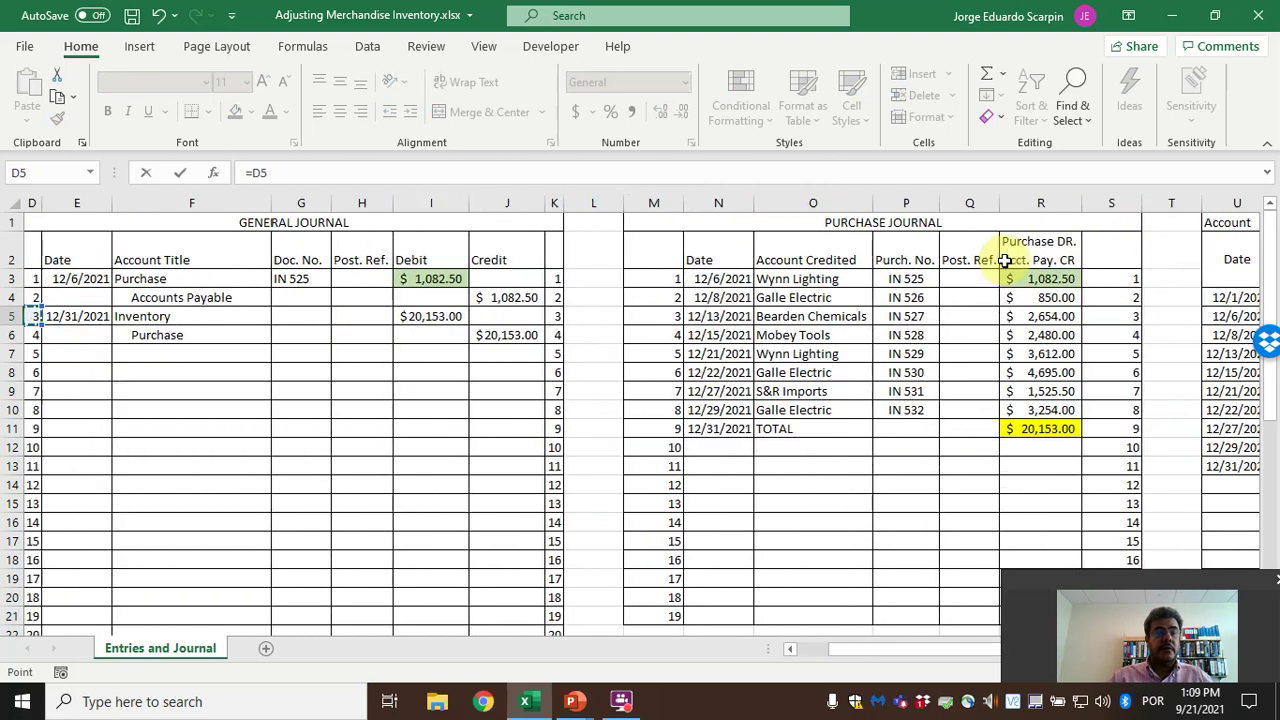
{"action": "key", "text": "Down"}
{"action": "key", "text": "Tab"}
{"action": "key", "text": "Tab"}
Set the Inventory ledger debit in AN5 equal to the General Journal's 12/31/2021 Inventory debit with a cell reference
{"action": "type", "text": "="}
{"action": "key", "text": "Left"}
{"action": "key", "text": "Left"}
{"action": "key", "text": "Left"}
{"action": "key", "text": "Left"}
{"action": "key", "text": "Left"}
{"action": "key", "text": "Left"}
{"action": "key", "text": "Left"}
{"action": "key", "text": "Left"}
{"action": "key", "text": "Left"}
{"action": "key", "text": "Left"}
{"action": "key", "text": "Left"}
{"action": "key", "text": "Left"}
{"action": "key", "text": "Left"}
{"action": "key", "text": "Left"}
{"action": "key", "text": "Left"}
{"action": "key", "text": "Left"}
{"action": "key", "text": "Left"}
{"action": "key", "text": "Left"}
{"action": "key", "text": "Left"}
{"action": "key", "text": "Left"}
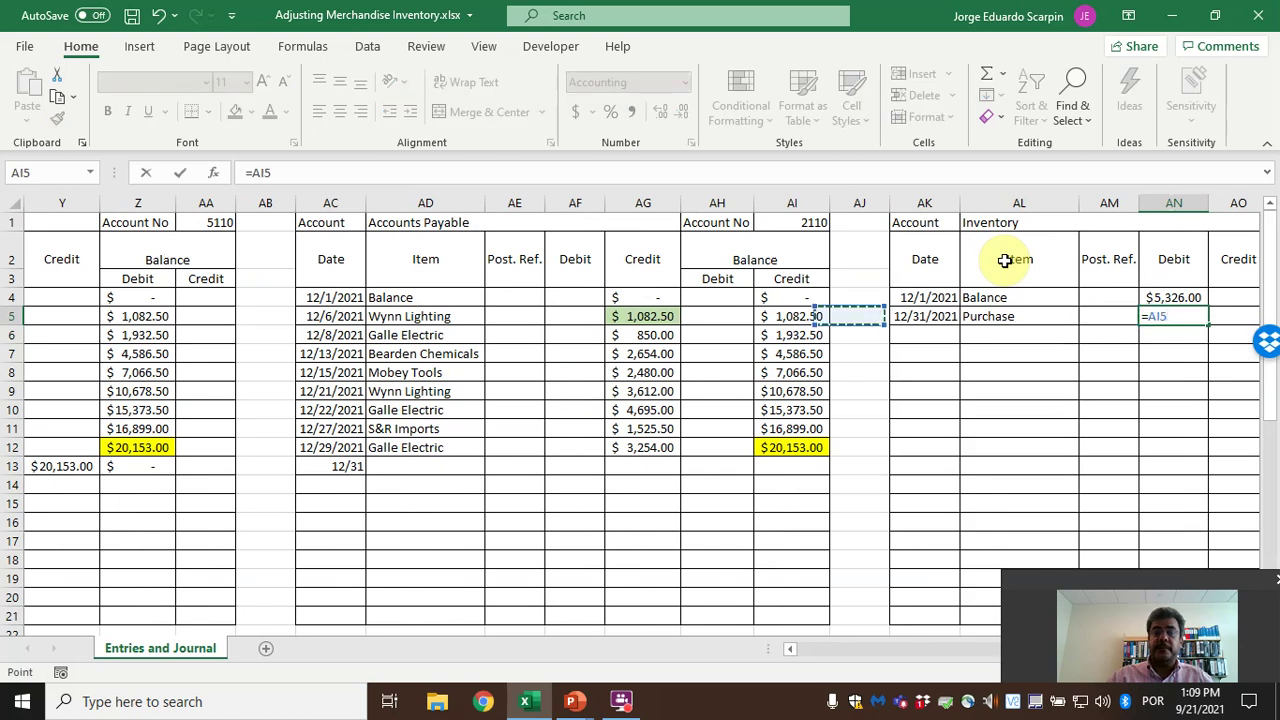
{"action": "key", "text": "Up"}
{"action": "key", "text": "Down"}
{"action": "key", "text": "Right"}
{"action": "key", "text": "Right"}
{"action": "key", "text": "Right"}
{"action": "key", "text": "Right"}
{"action": "key", "text": "Right"}
{"action": "key", "text": "Right"}
{"action": "key", "text": "Right"}
{"action": "key", "text": "Right"}
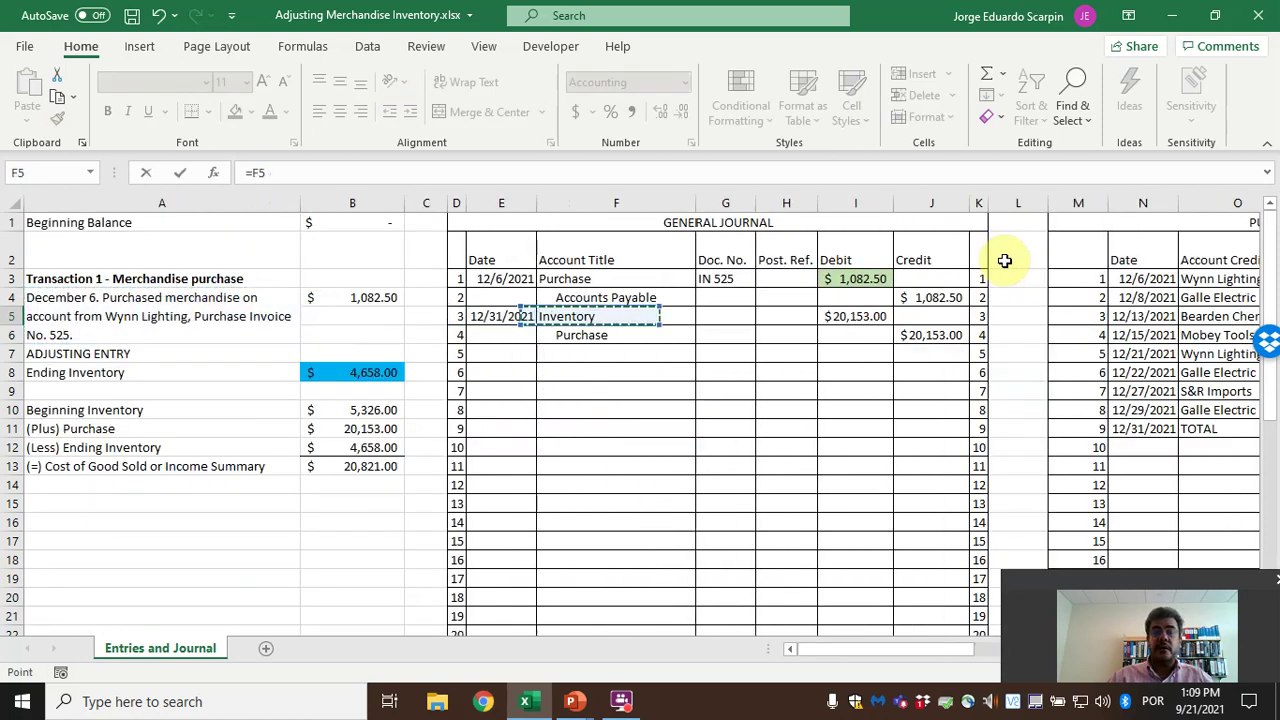
{"action": "scroll", "coordinate": [1004, 260], "scroll_direction": "right", "scroll_amount": 6}
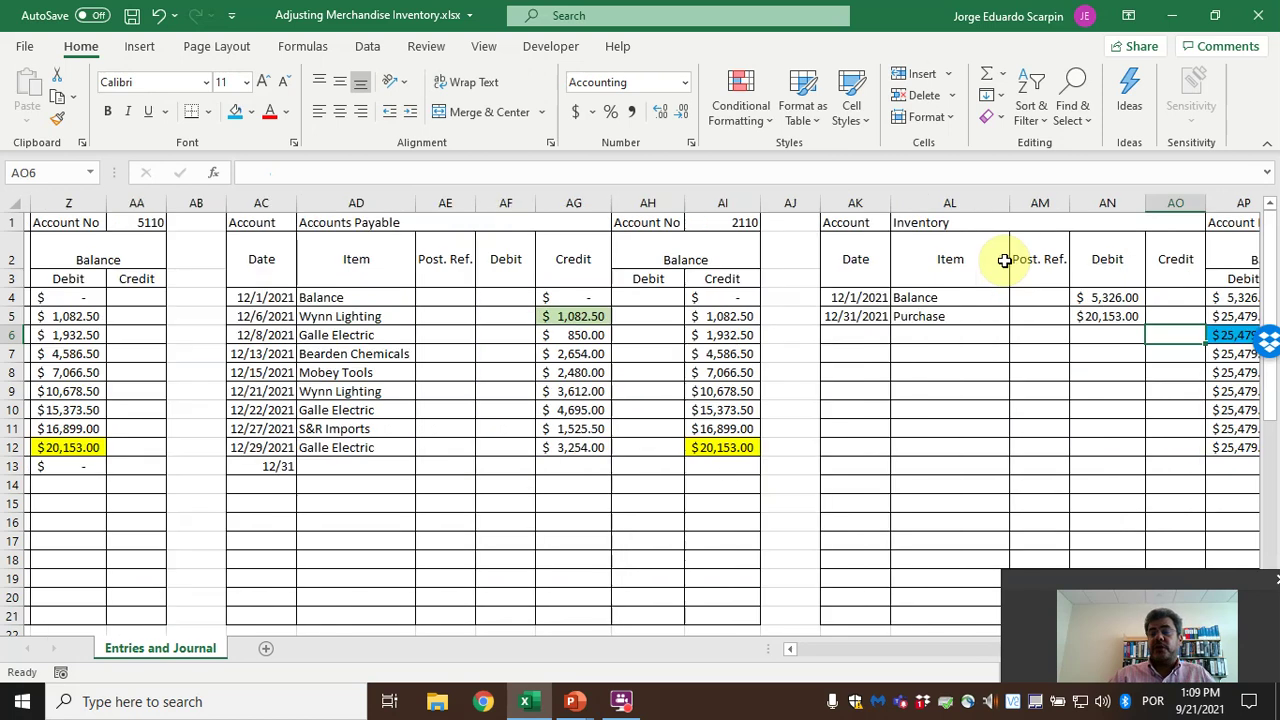
Examine the Inventory ledger's running debit balance and the cost of goods sold calculation in A10:B13
{"action": "key", "text": "Left"}
{"action": "key", "text": "Left"}
{"action": "key", "text": "Right"}
{"action": "key", "text": "Right"}
{"action": "key", "text": "Right"}
{"action": "key", "text": "Down"}
{"action": "key", "text": "Left"}
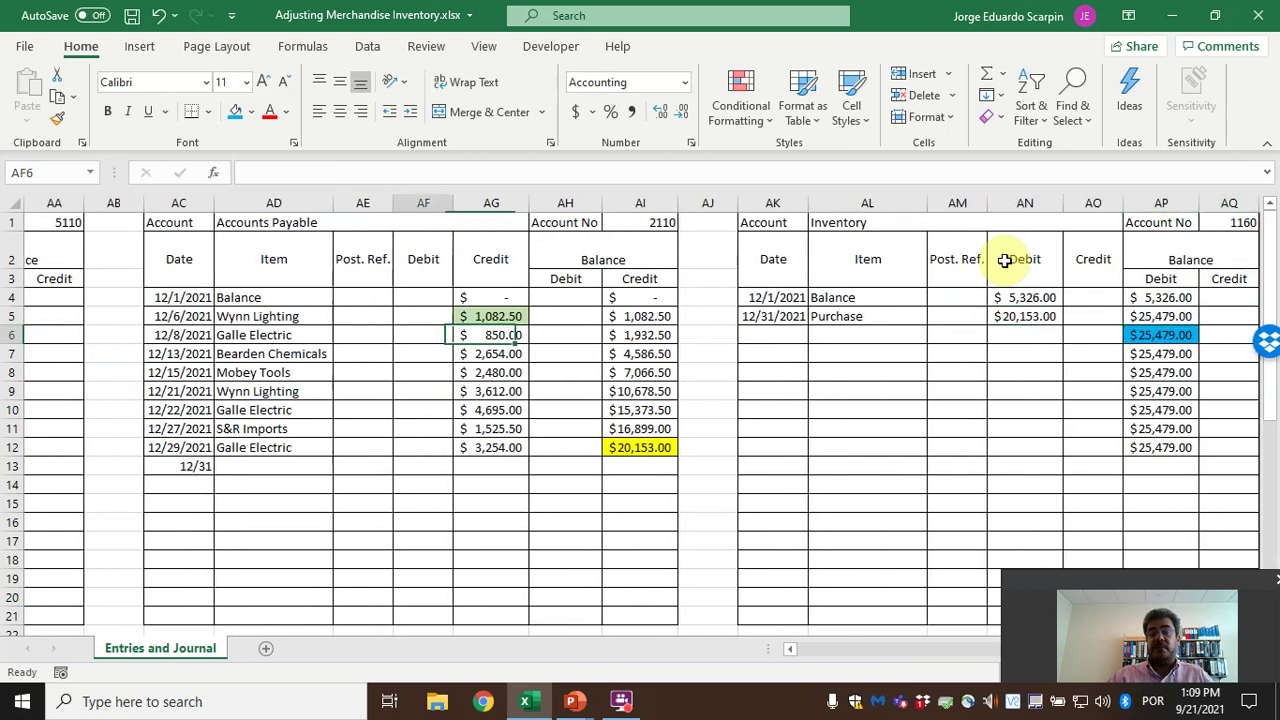
{"action": "key", "text": "Home"}
{"action": "key", "text": "Down"}
{"action": "key", "text": "Down"}
{"action": "key", "text": "Down"}
{"action": "key", "text": "Down"}
{"action": "key", "text": "Down"}
{"action": "key", "text": "Down"}
{"action": "key", "text": "Down"}
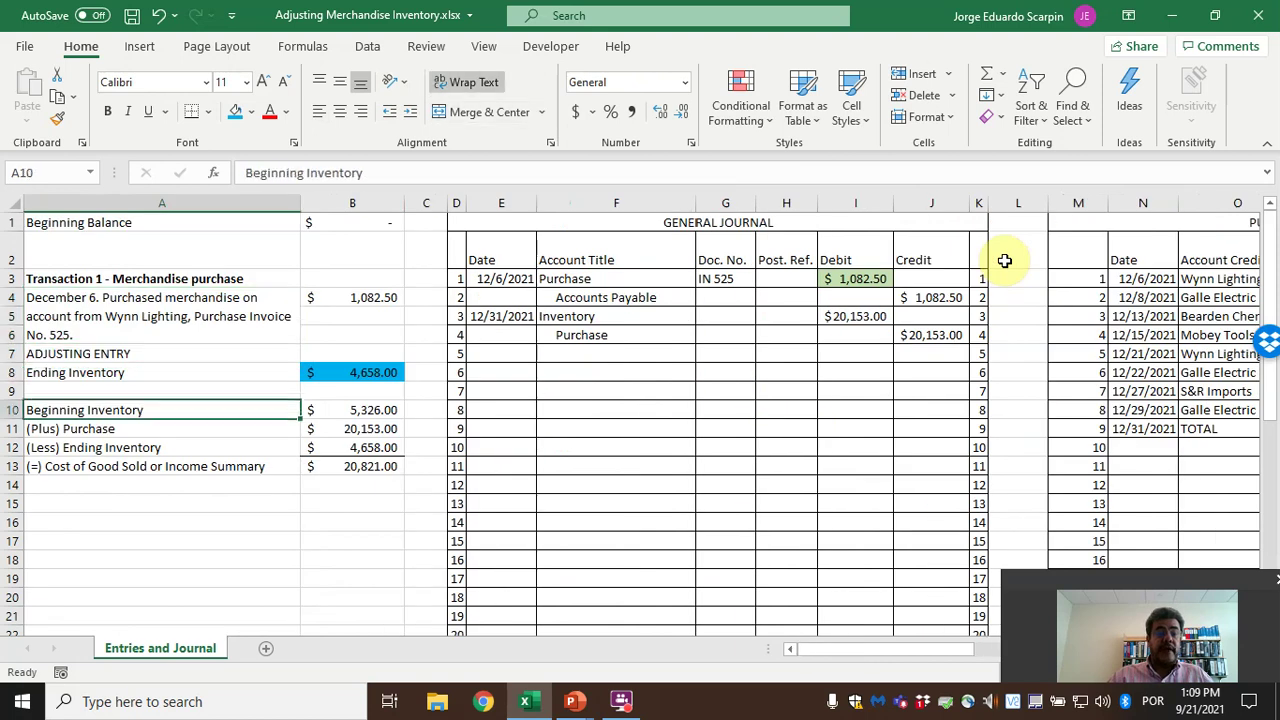
{"action": "key", "text": "Right"}
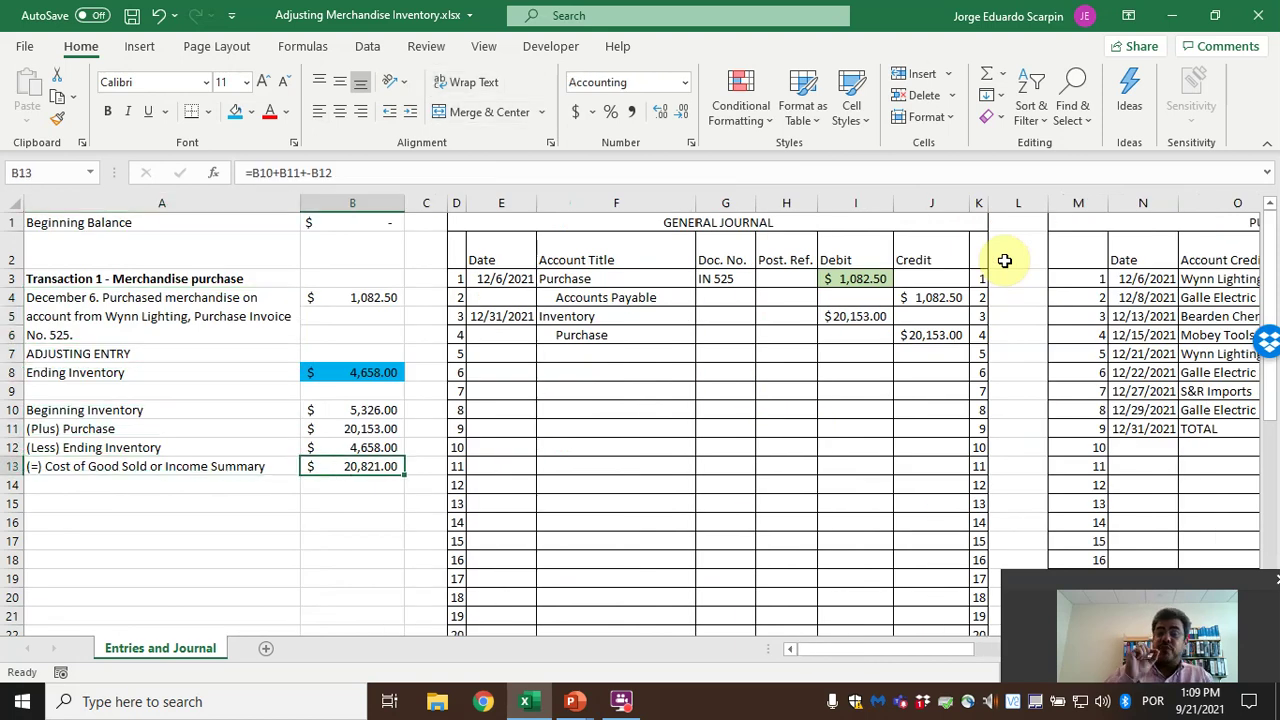
Set the General Journal date in E7 equal to the 12/31/2021 date in E5 with a cell reference
{"action": "key", "text": "Up"}
{"action": "key", "text": "Up"}
{"action": "key", "text": "Up"}
{"action": "key", "text": "Up"}
{"action": "key", "text": "Up"}
{"action": "key", "text": "Up"}
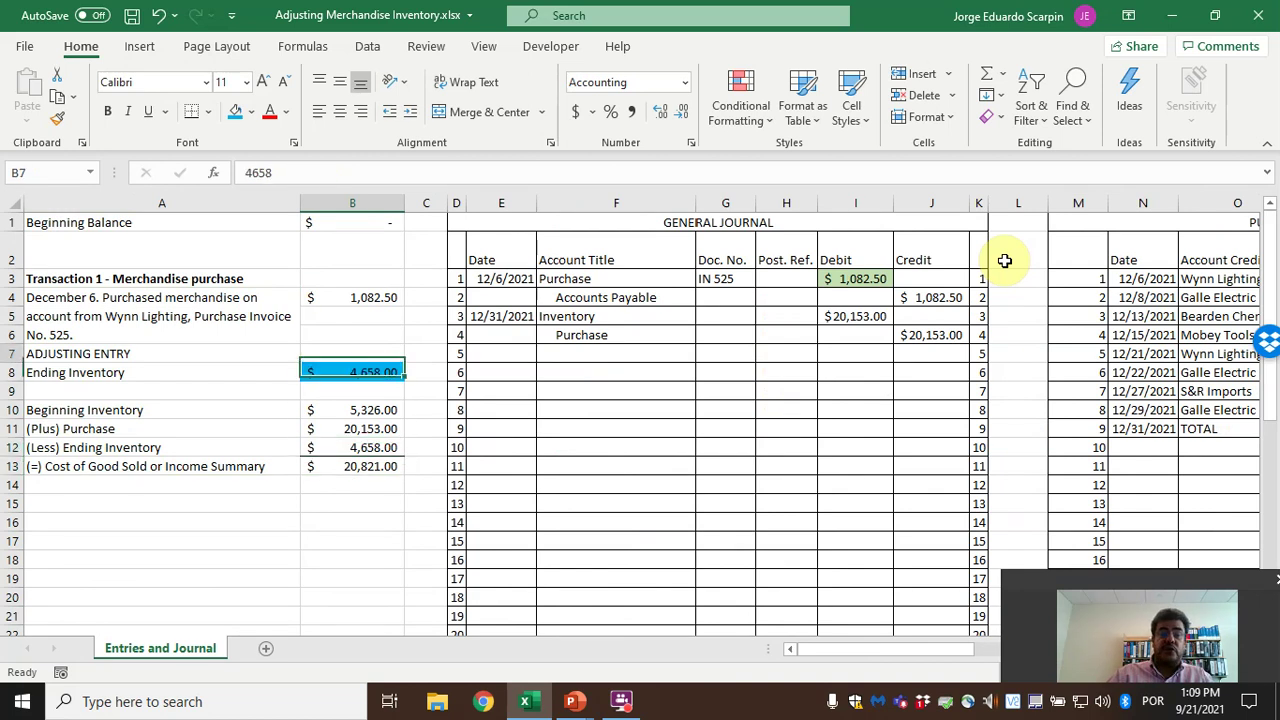
{"action": "key", "text": "Right"}
{"action": "key", "text": "Right"}
{"action": "key", "text": "Right"}
{"action": "type", "text": "="}
{"action": "key", "text": "Up"}
{"action": "key", "text": "Up"}
{"action": "key", "text": "Return"}
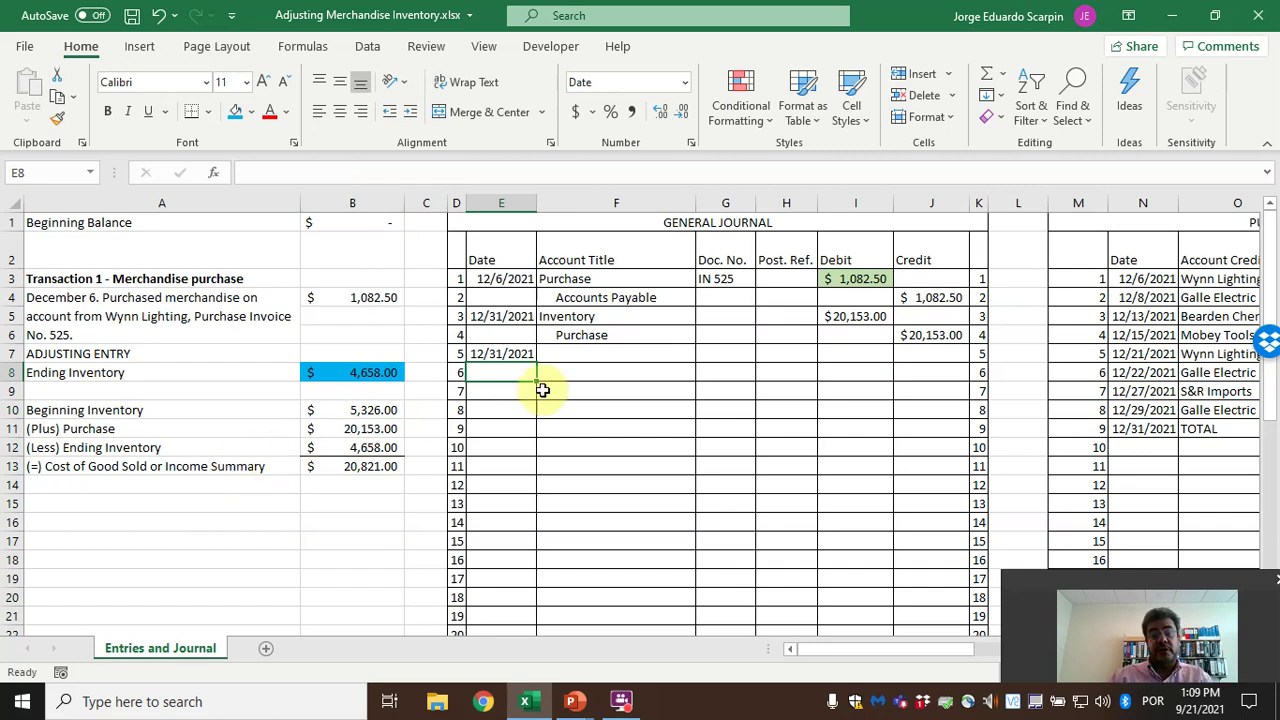
Enter "Income Summary **" as the General Journal account title in F7 for the second 12/31/2021 entry
{"action": "left_click", "coordinate": [594, 356]}
{"action": "type", "text": "Incom"}
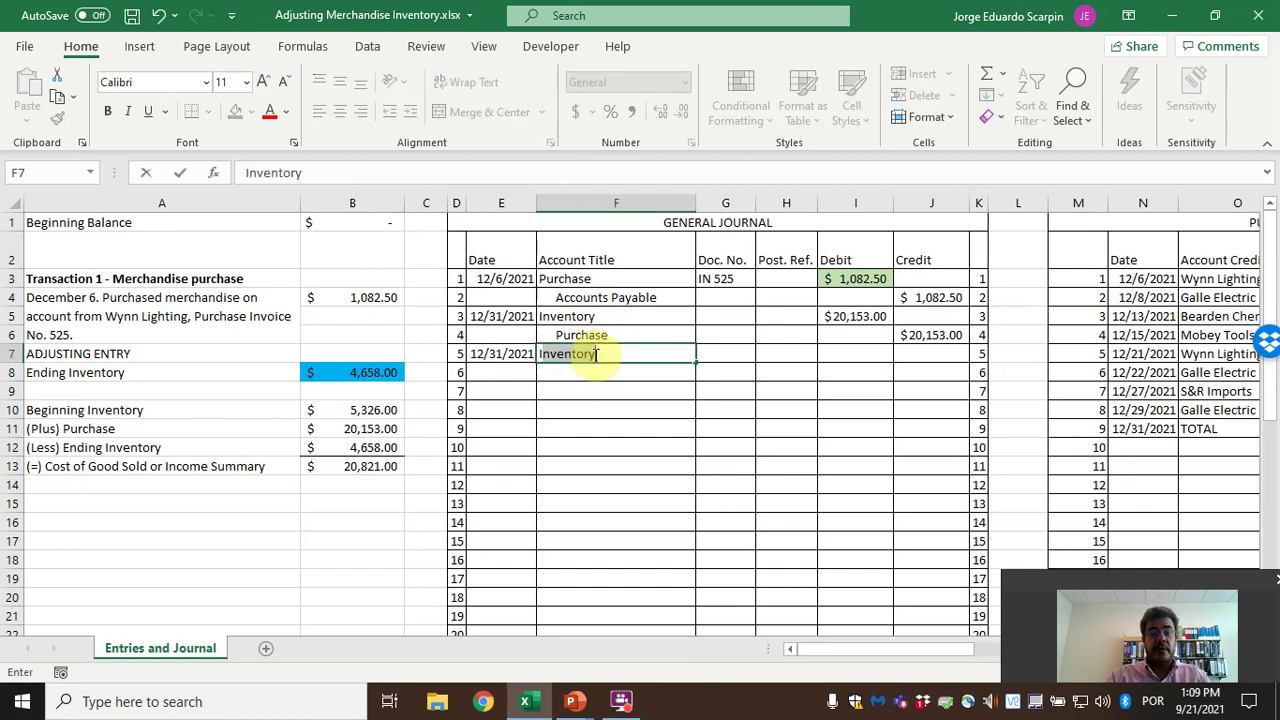
{"action": "type", "text": "e Summary"}
{"action": "key", "text": "ctrl+Return"}
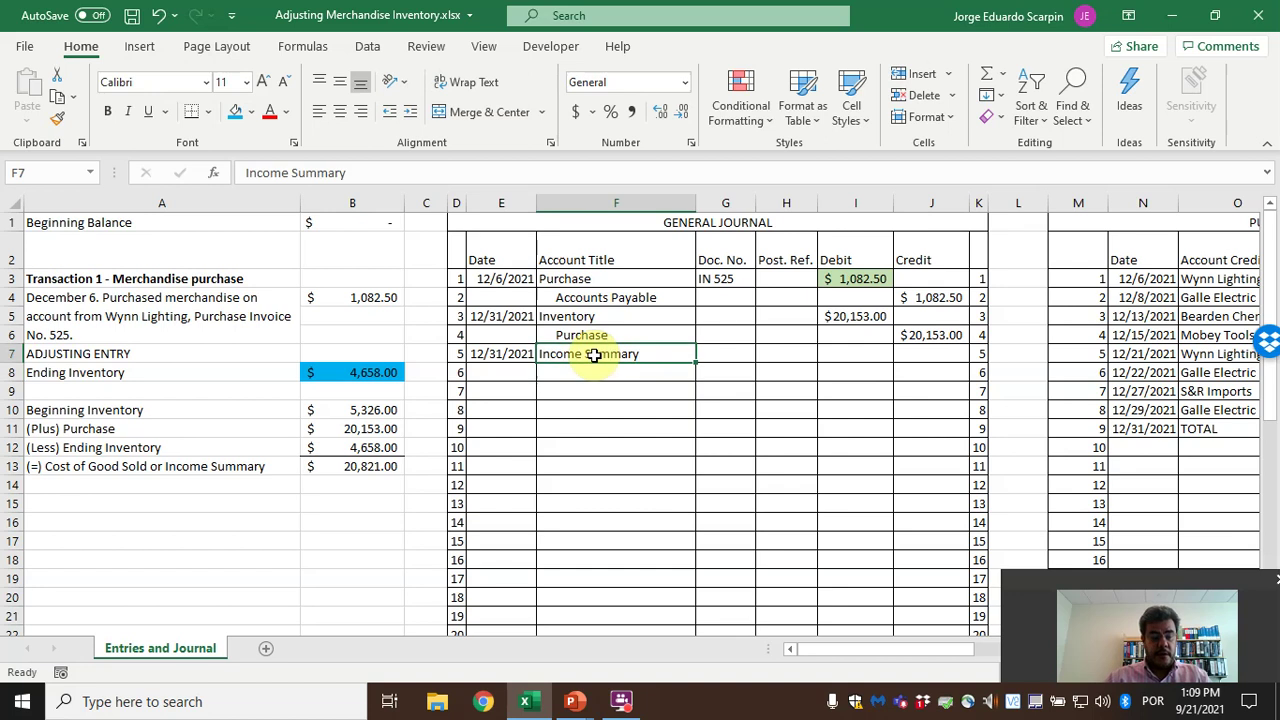
{"action": "key", "text": "F2"}
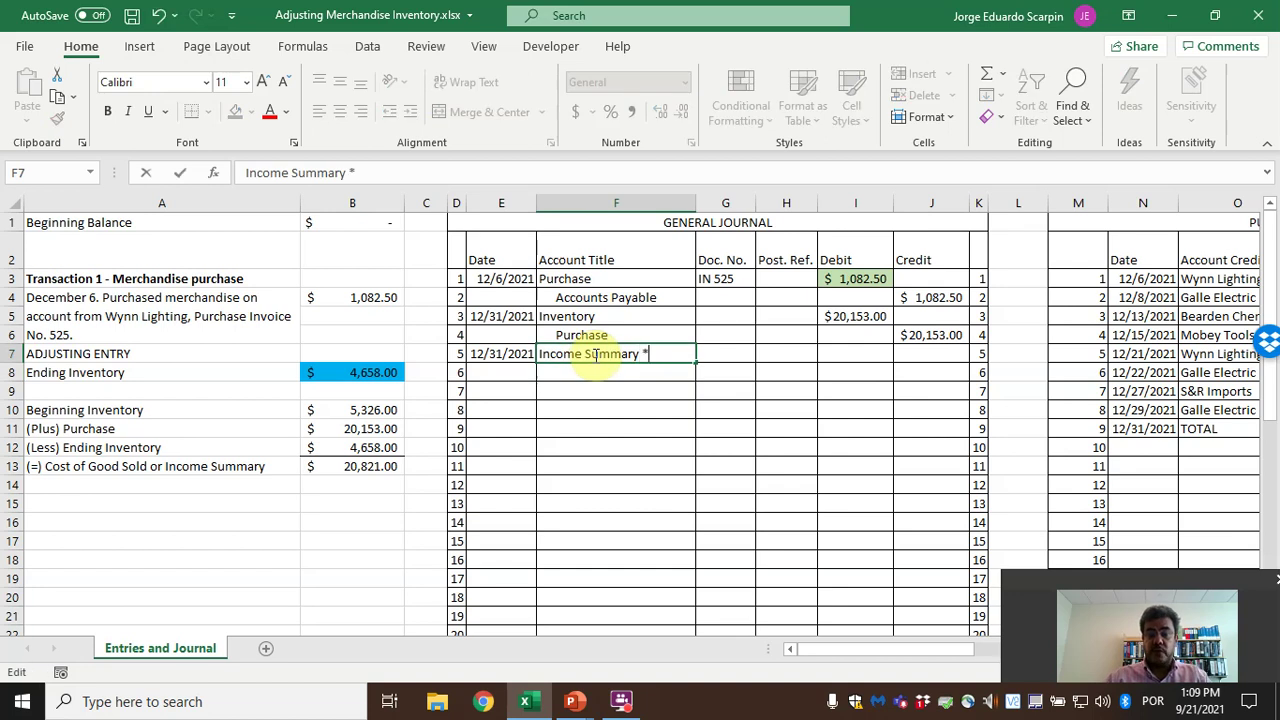
{"action": "key", "text": "Return"}
Add the note "** or Cost of Good Sold" in F11 below the General Journal entries
{"action": "key", "text": "Down"}
{"action": "key", "text": "Down"}
{"action": "key", "text": "Down"}
{"action": "type", "text": "**"}
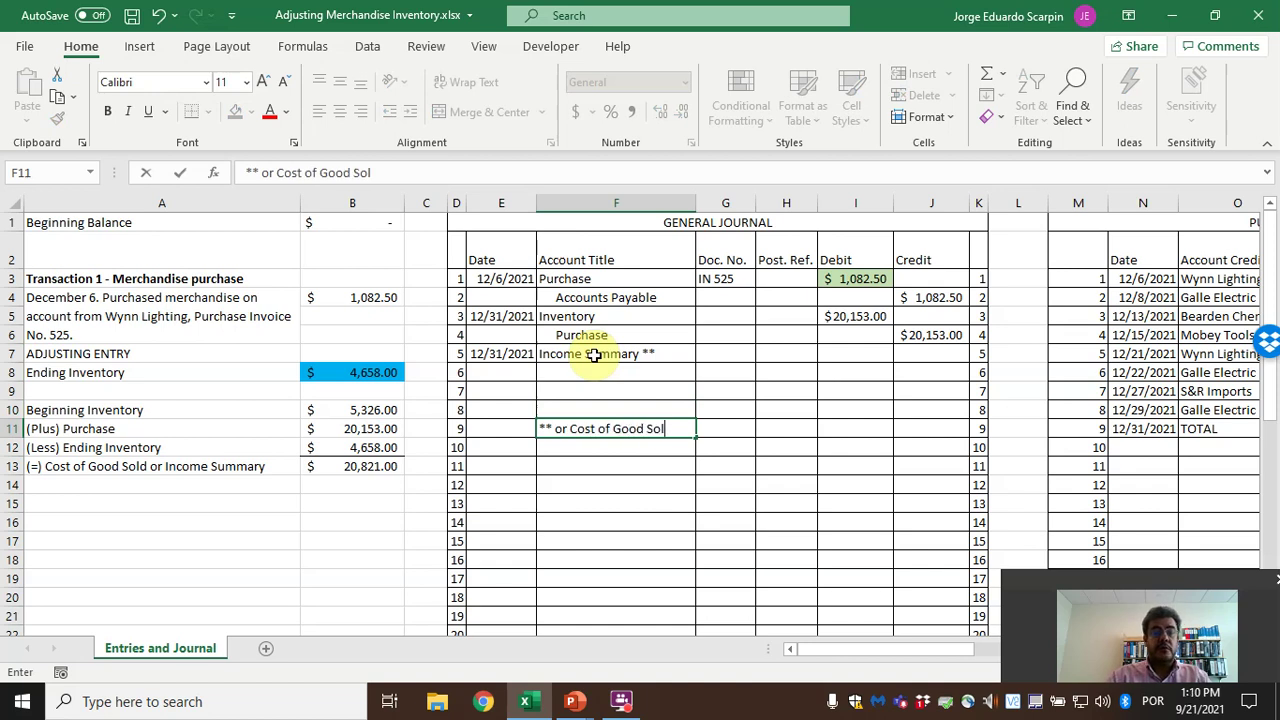
{"action": "type", "text": "or Cost of Good Sold"}
{"action": "key", "text": "Return"}
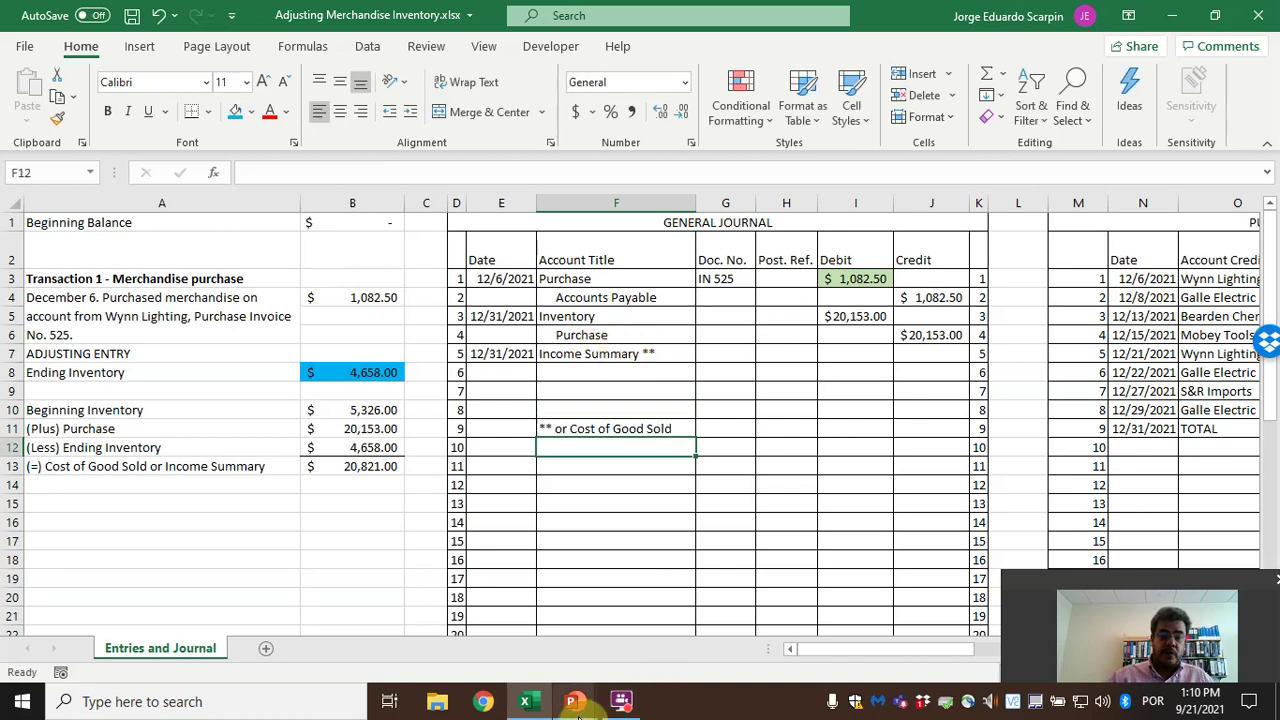
Check the term on the Cost of Goods Sold slide in PowerPoint and correct A13 in Excel to "(=) Cost of Goods Sold or Income Summary"
{"action": "mouse_move", "coordinate": [572, 701]}
{"action": "left_click", "coordinate": [560, 646]}
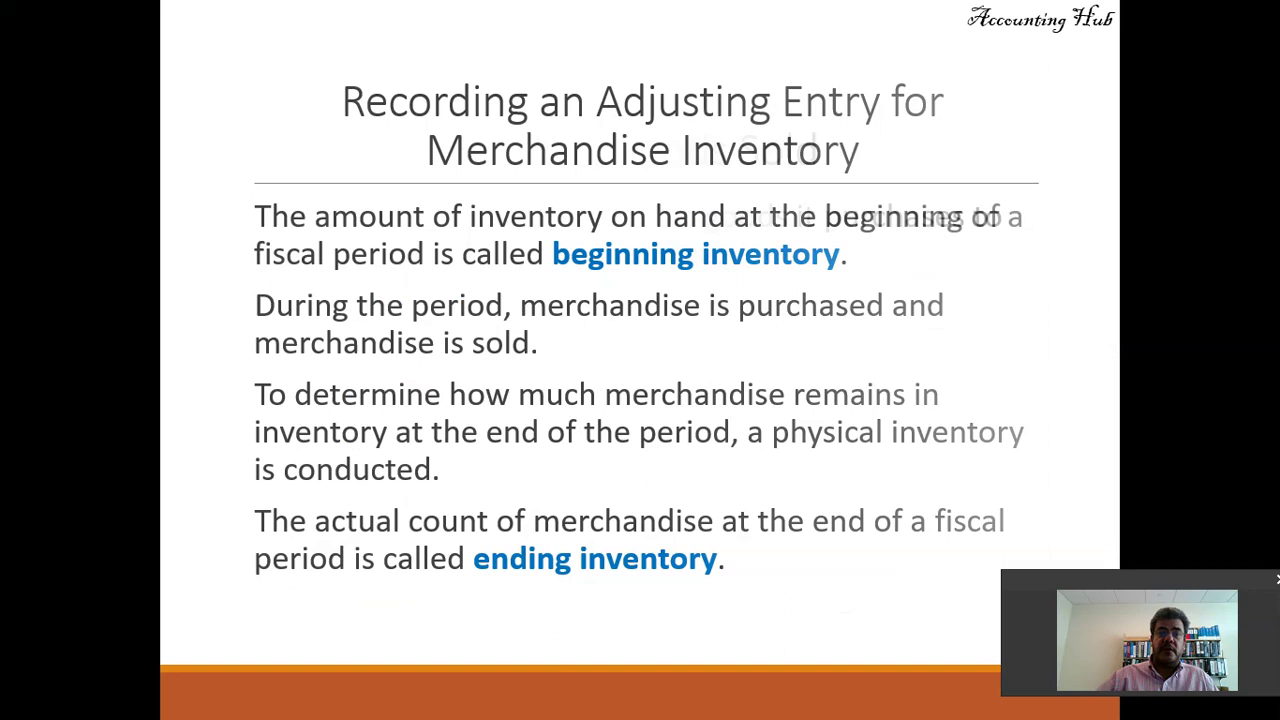
{"action": "key", "text": "alt+Tab"}
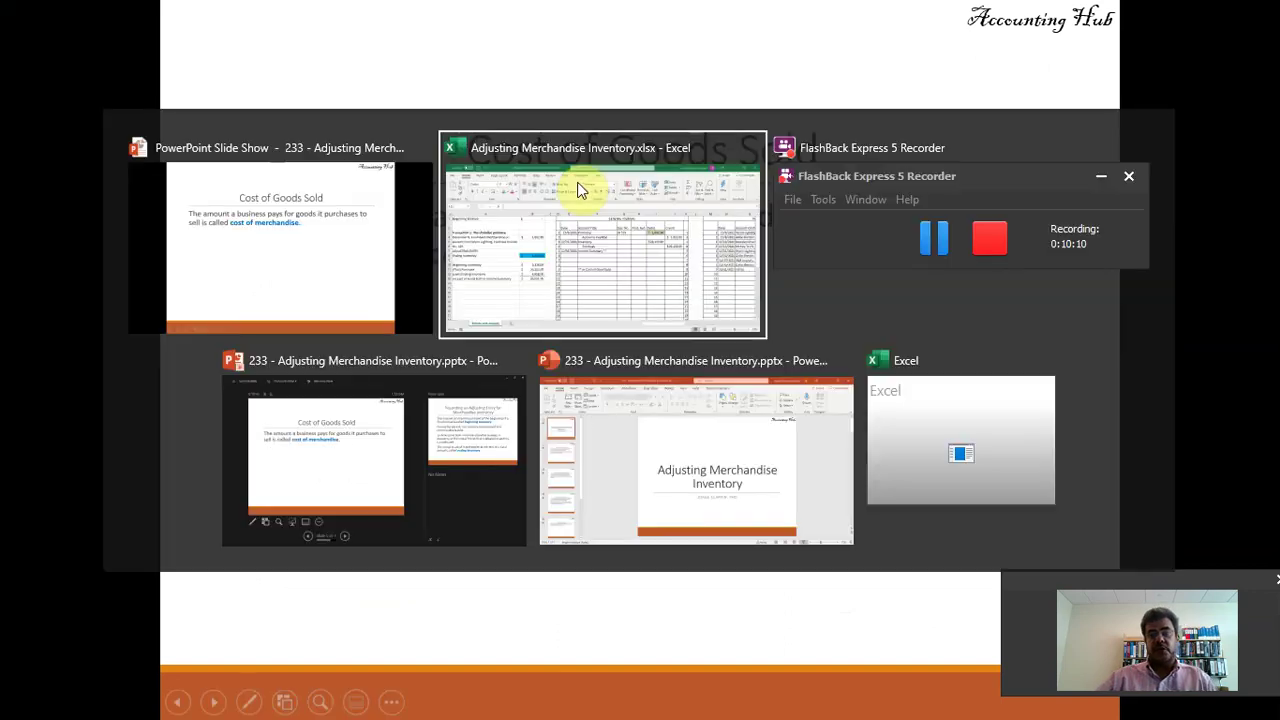
{"action": "double_click", "coordinate": [120, 466]}
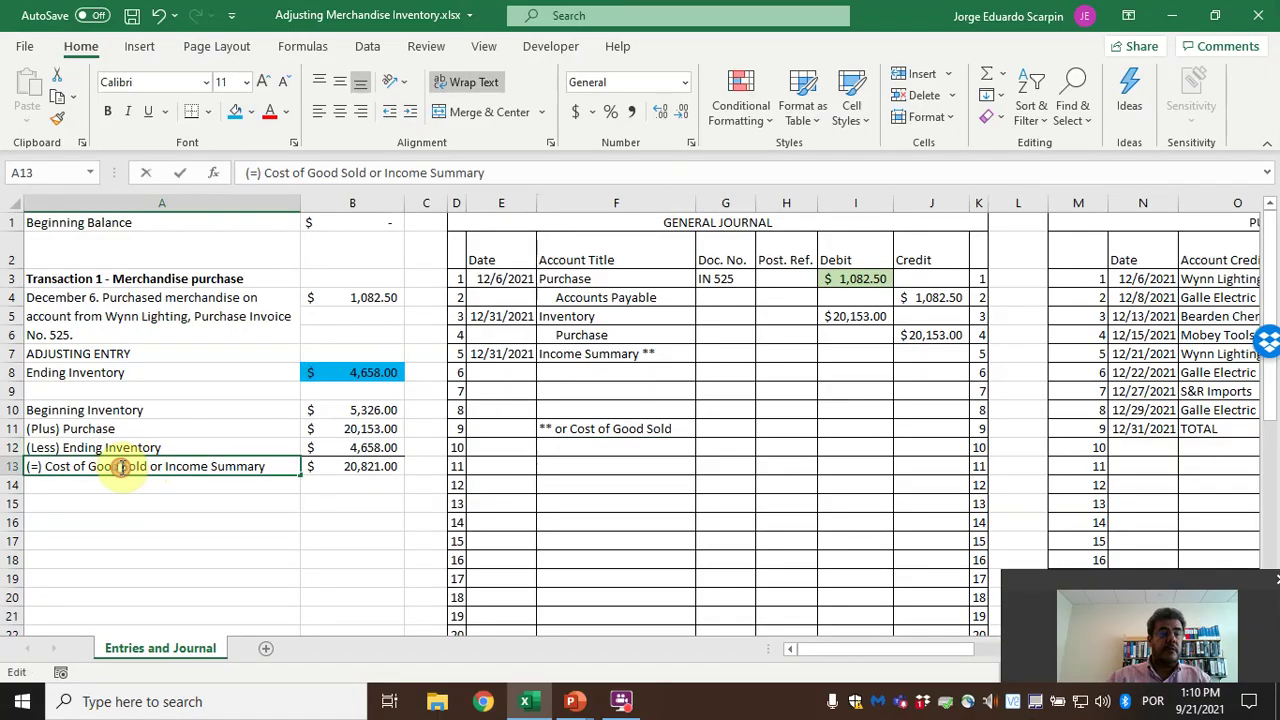
{"action": "type", "text": "s"}
{"action": "key", "text": "Return"}
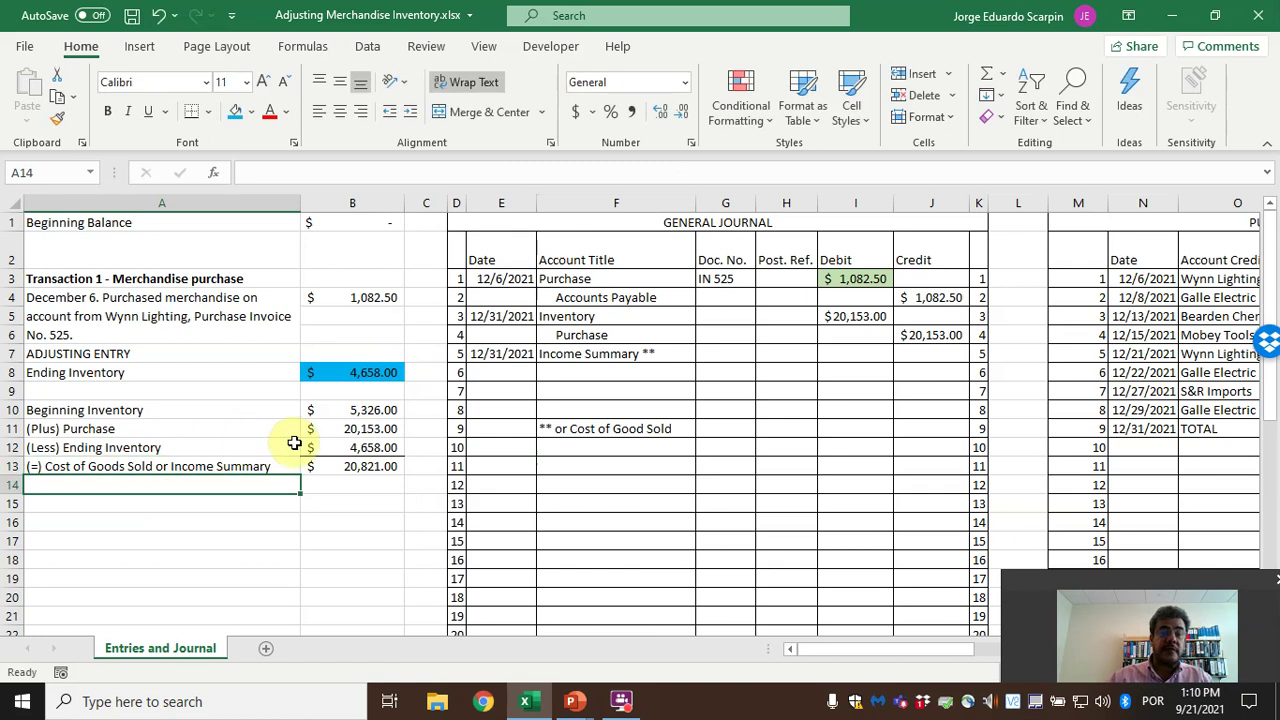
Correct the note in F11 to "** or Cost of Goods Sold"
{"action": "double_click", "coordinate": [650, 428]}
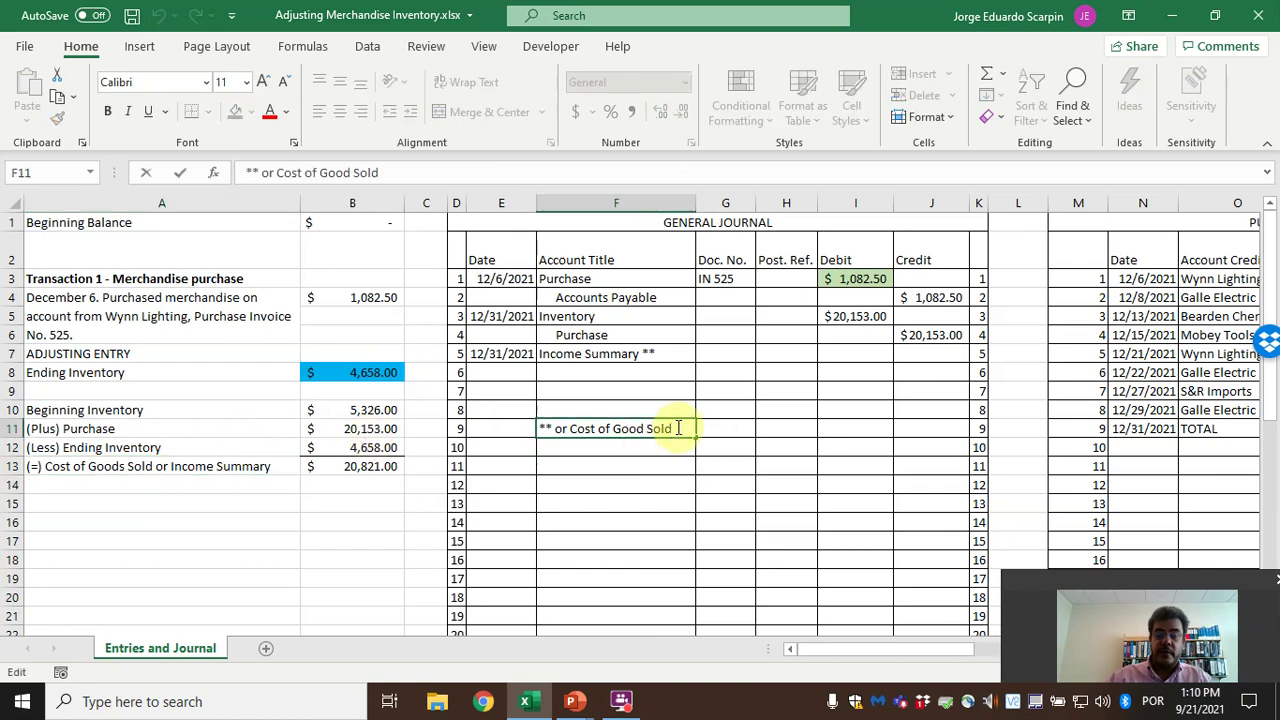
{"action": "type", "text": "s"}
{"action": "key", "text": "Return"}
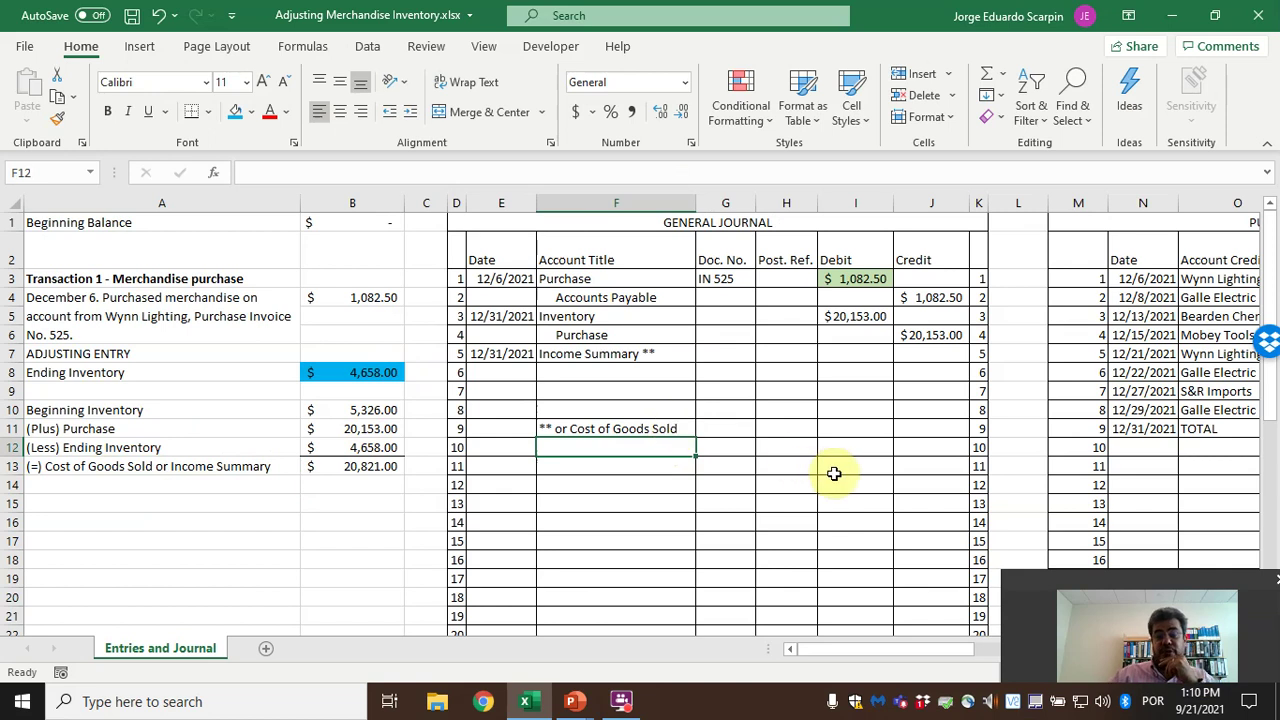
Enter Inventory as the credited account title in F8, on the line below Income Summary
{"action": "key", "text": "Up"}
{"action": "key", "text": "Up"}
{"action": "key", "text": "Up"}
{"action": "key", "text": "Up"}
{"action": "key", "text": "Up"}
{"action": "key", "text": "Down"}
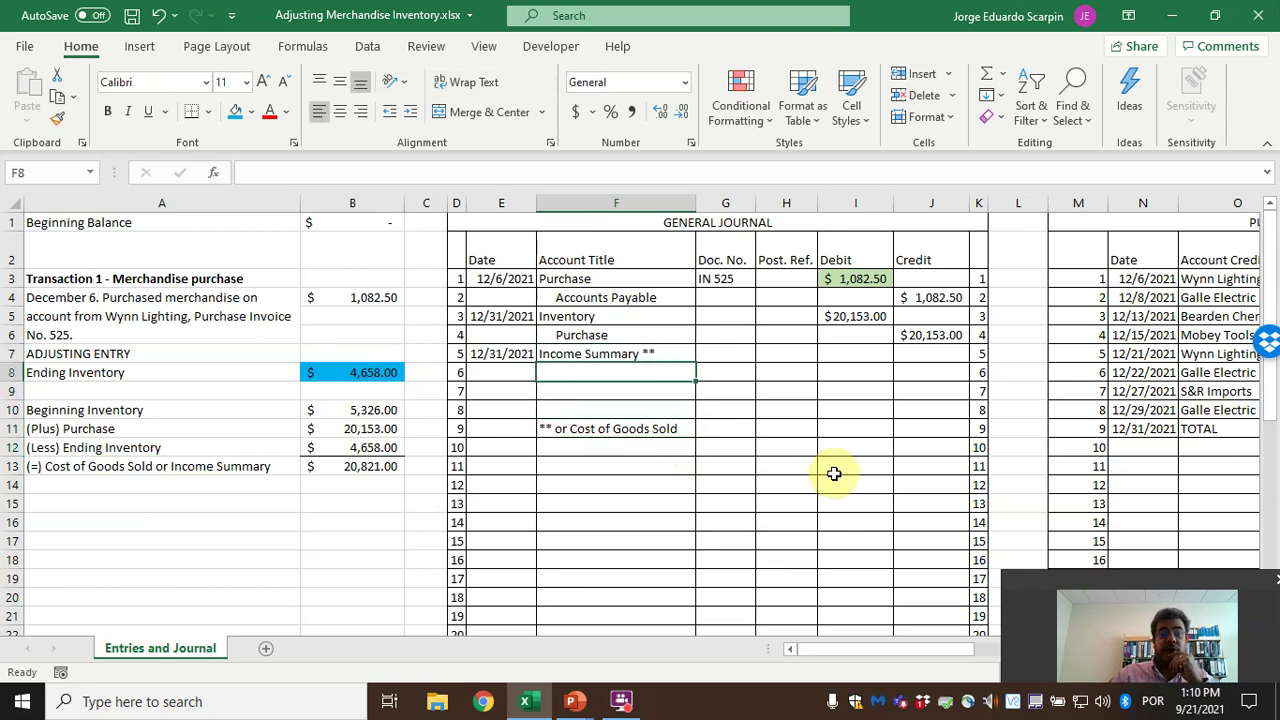
{"action": "key", "text": "Left"}
{"action": "key", "text": "Left"}
{"action": "key", "text": "Left"}
{"action": "key", "text": "Left"}
{"action": "key", "text": "Down"}
{"action": "key", "text": "Down"}
{"action": "key", "text": "Down"}
{"action": "key", "text": "Down"}
{"action": "key", "text": "Up"}
{"action": "key", "text": "Up"}
{"action": "key", "text": "Up"}
{"action": "key", "text": "Up"}
{"action": "key", "text": "Right"}
{"action": "key", "text": "Right"}
{"action": "key", "text": "Right"}
{"action": "key", "text": "Right"}
{"action": "type", "text": "Inventory"}
{"action": "key", "text": "Tab"}
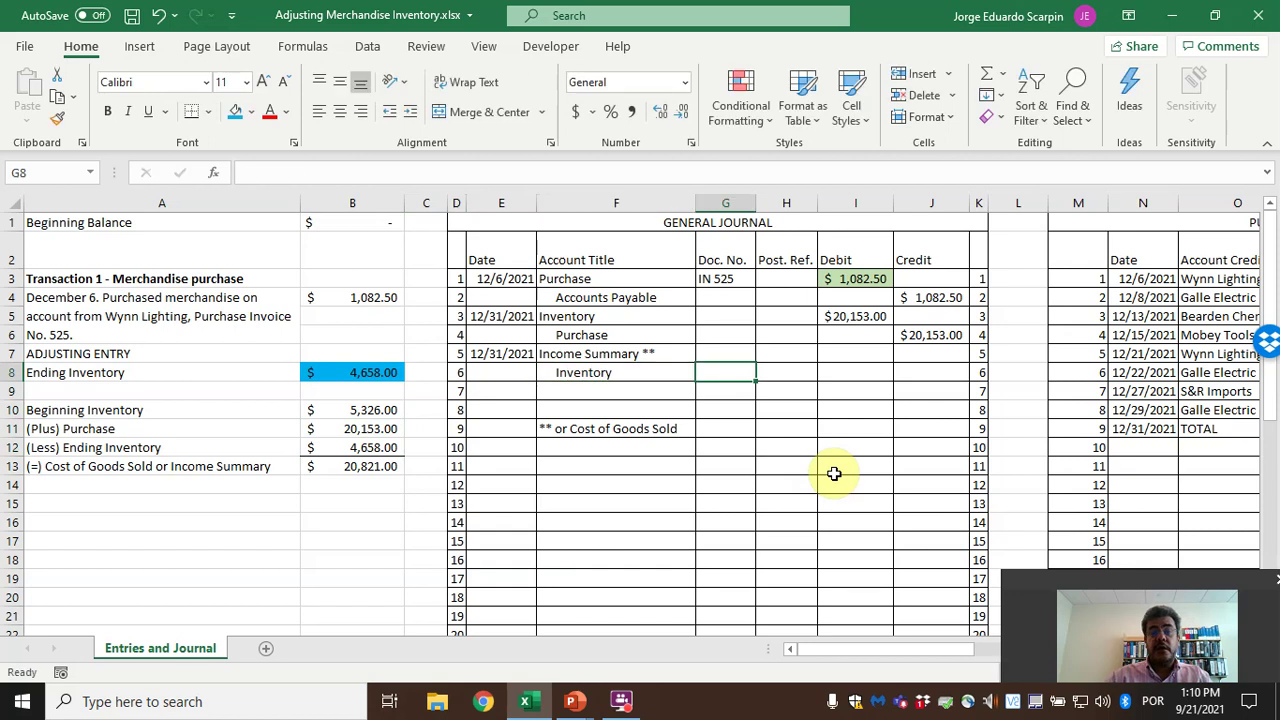
Start a second calculation with "Beginning Inventory" in A15 and set B15 equal to B10 with a cell reference
{"action": "left_click", "coordinate": [373, 449]}
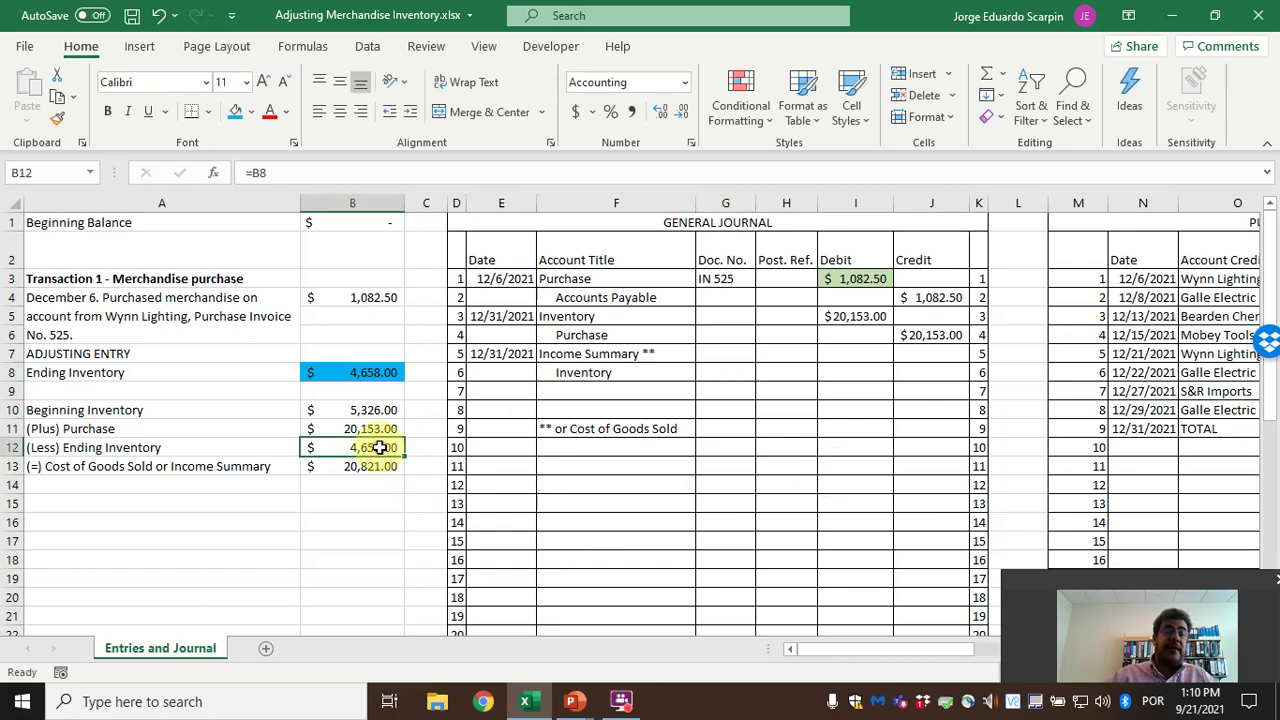
{"action": "left_click", "coordinate": [163, 509]}
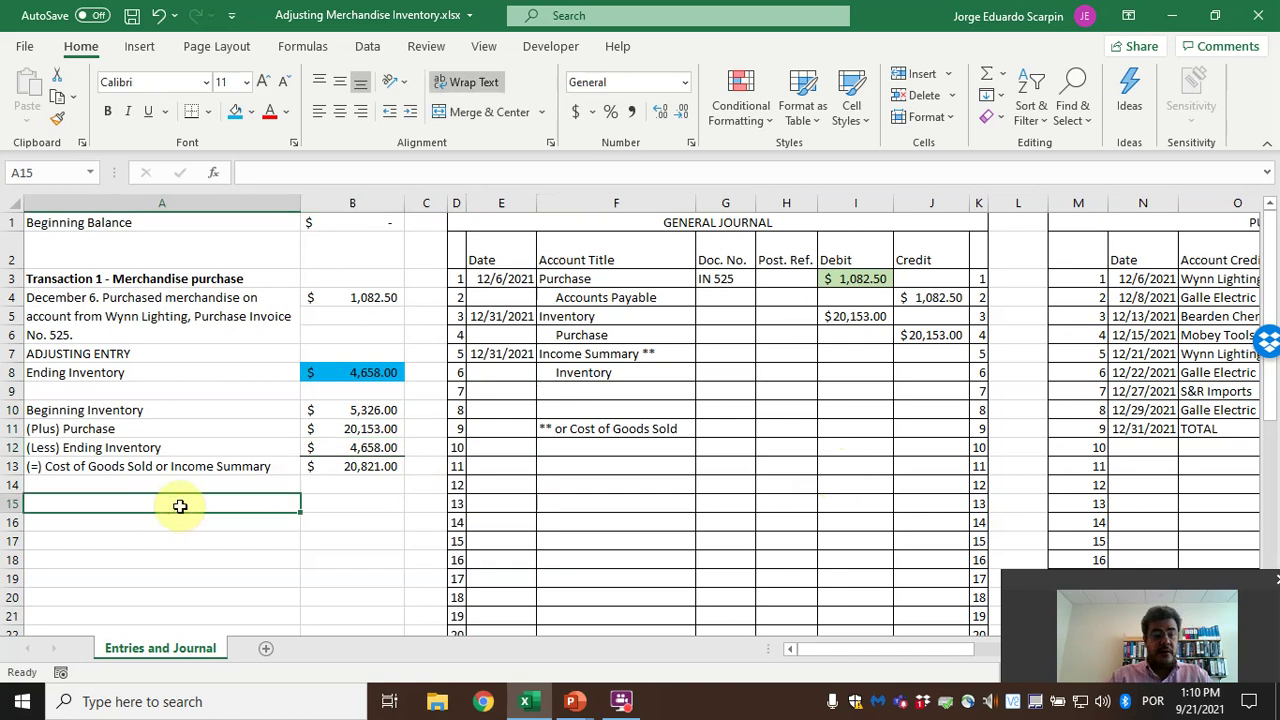
{"action": "type", "text": "Beginning Invent"}
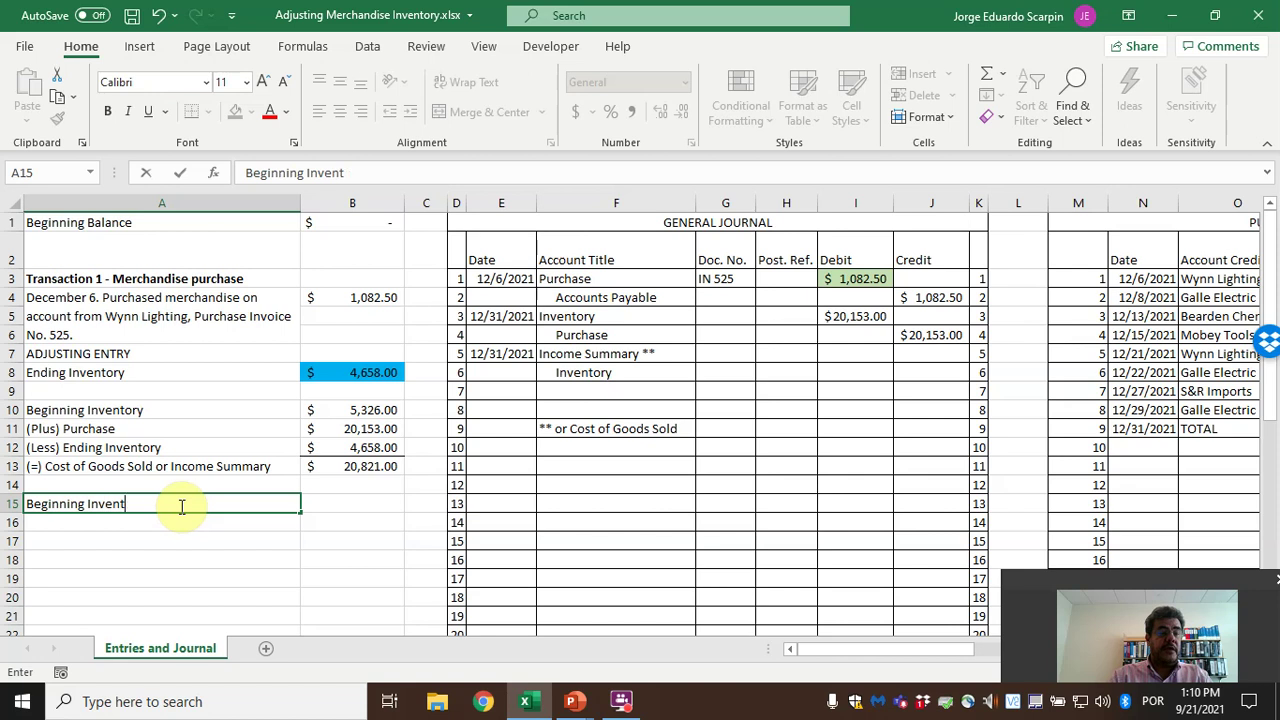
{"action": "key", "text": "Tab"}
{"action": "type", "text": "="}
{"action": "key", "text": "Up"}
{"action": "key", "text": "Up"}
{"action": "key", "text": "Up"}
{"action": "key", "text": "Up"}
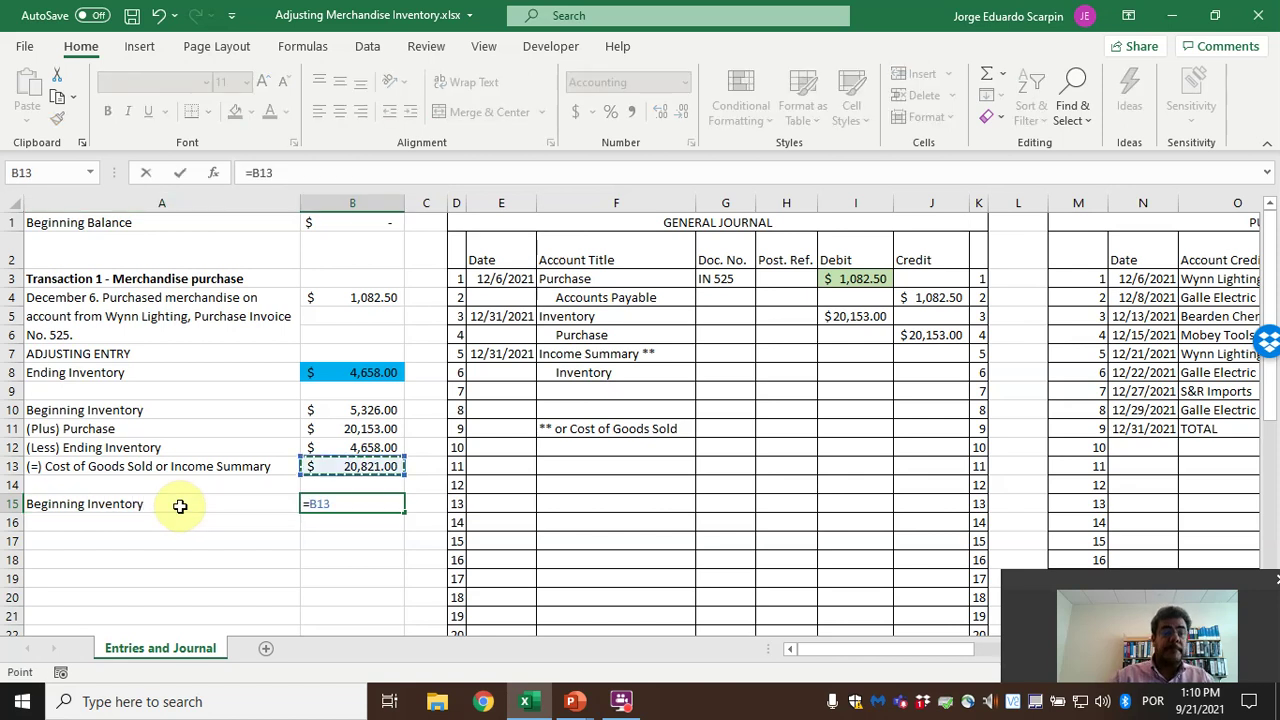
{"action": "key", "text": "Up"}
{"action": "key", "text": "Return"}
Add a "(Plus) Purchase" line in A16 and set B16 equal to the purchase amount in B11
{"action": "type", "text": "("}
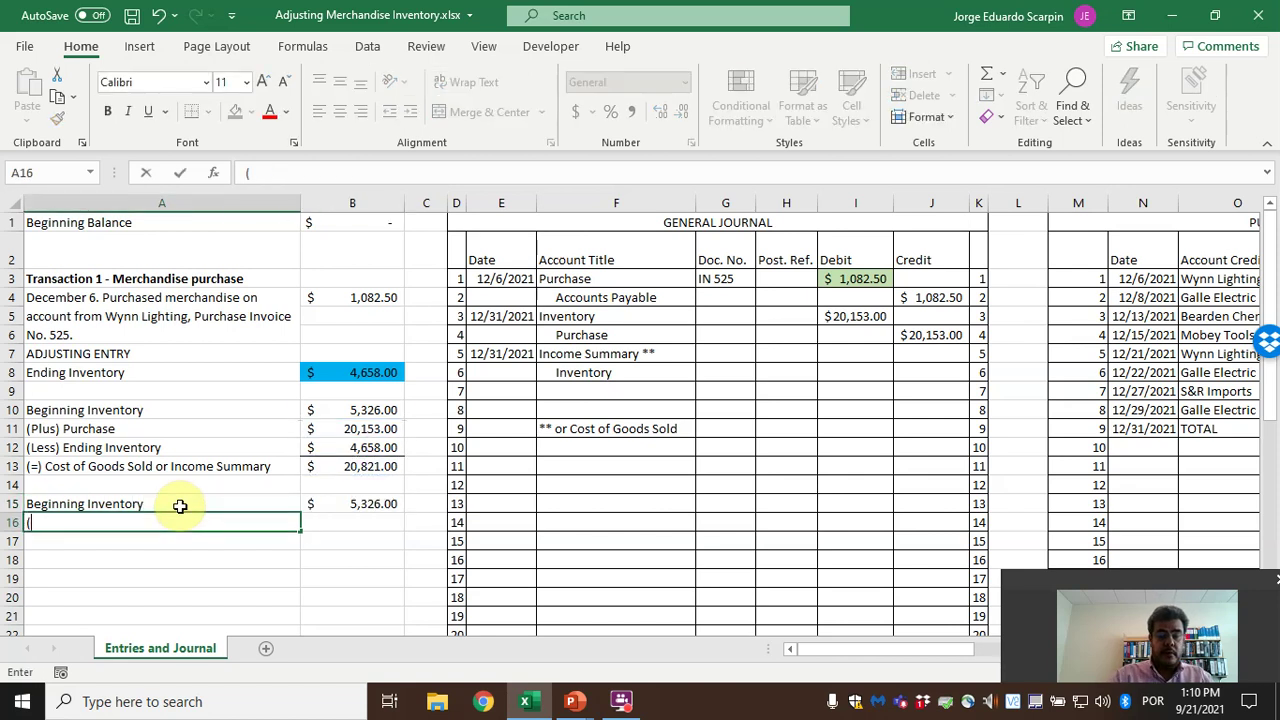
{"action": "type", "text": "Plus) Purchase"}
{"action": "key", "text": "Tab"}
{"action": "type", "text": "="}
{"action": "key", "text": "Up"}
{"action": "key", "text": "Up"}
{"action": "key", "text": "Up"}
{"action": "key", "text": "Up"}
{"action": "key", "text": "Up"}
{"action": "key", "text": "Return"}
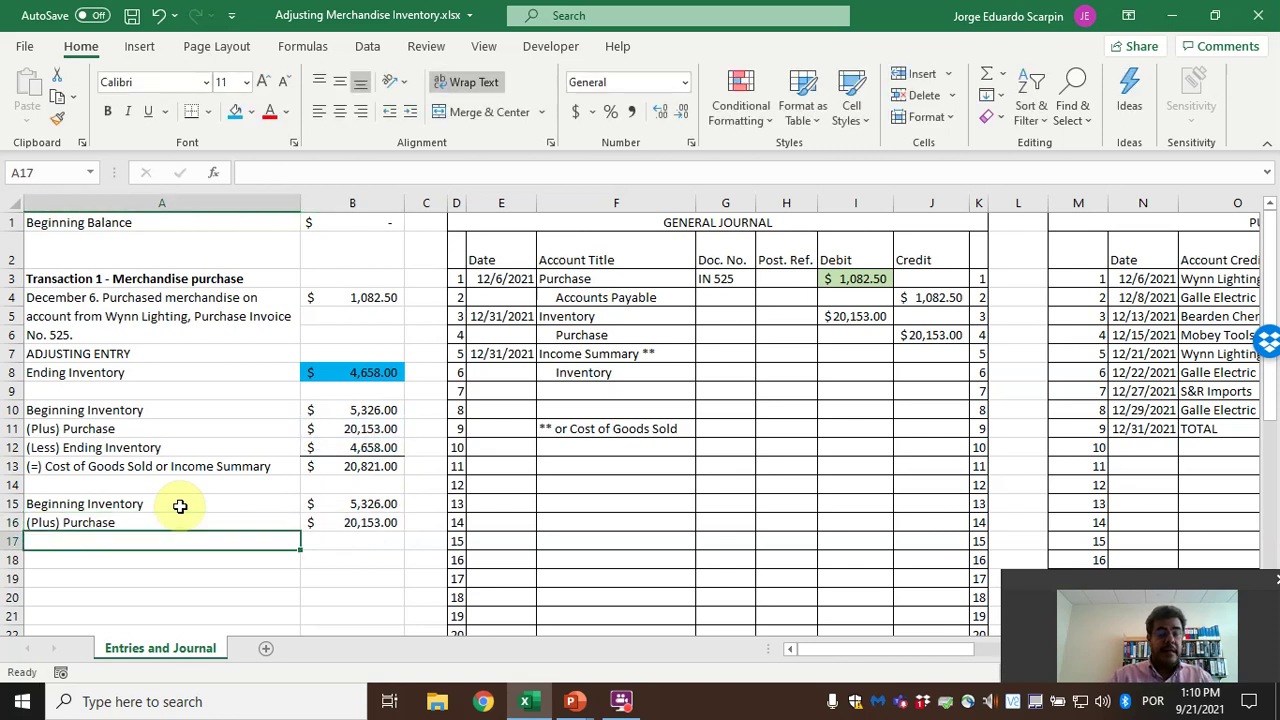
Label A17 "(Less) Cost of Goods Sold or Income Summary"
{"action": "type", "text": "(L"}
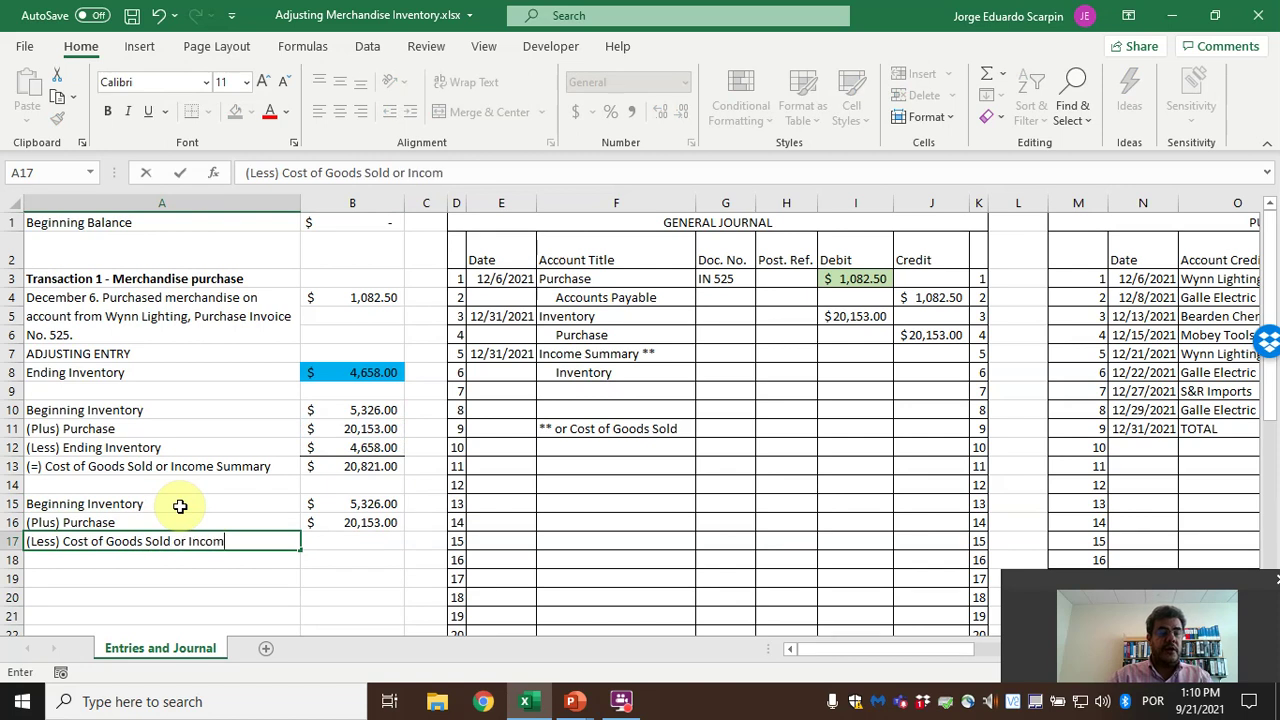
{"action": "type", "text": "mary"}
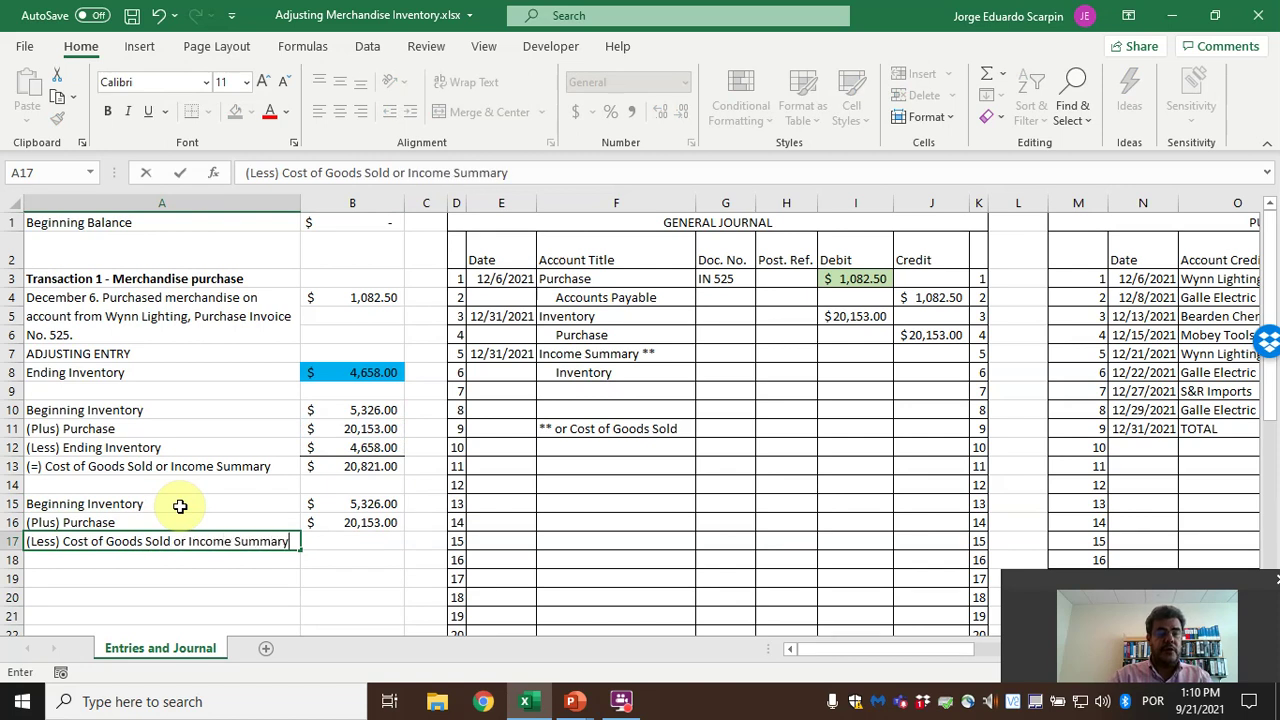
{"action": "key", "text": "Tab"}
Set B17 equal to the amount in B12 with a cell reference
{"action": "type", "text": "="}
{"action": "key", "text": "Up"}
{"action": "key", "text": "Up"}
{"action": "key", "text": "Up"}
{"action": "key", "text": "Up"}
{"action": "key", "text": "Up"}
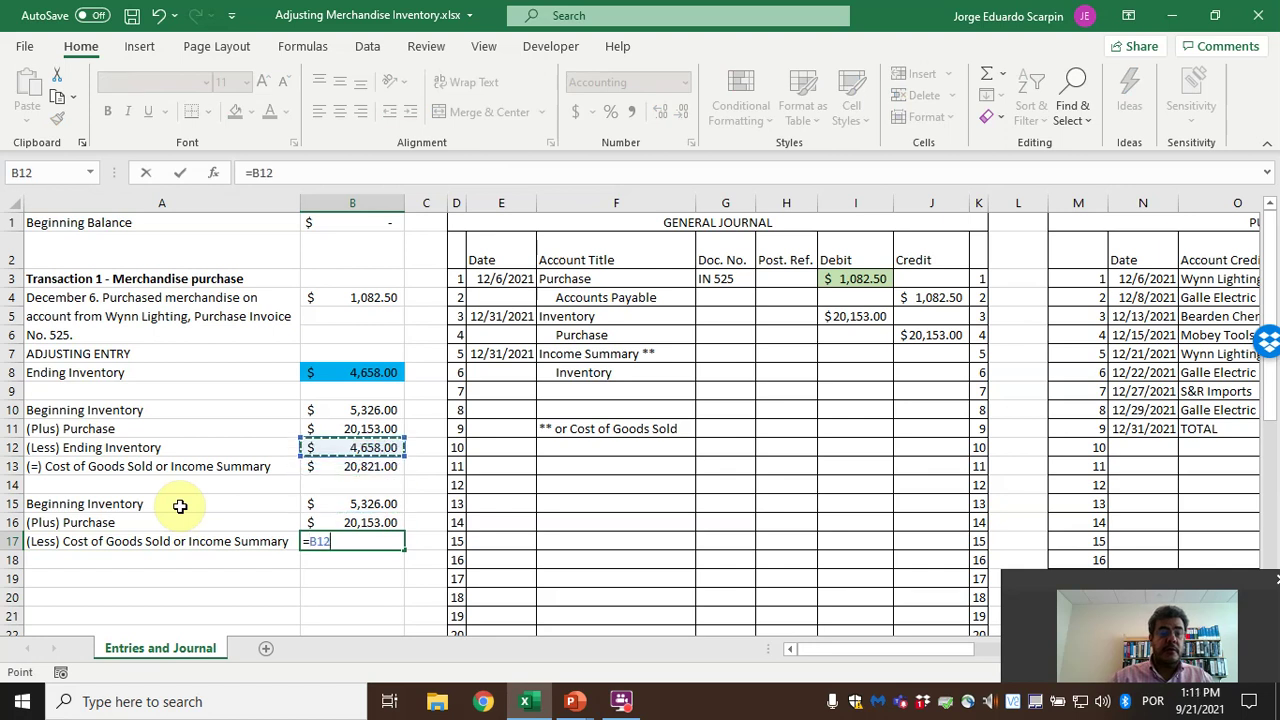
{"action": "key", "text": "Return"}
{"action": "key", "text": "Up"}
{"action": "key", "text": "Right"}
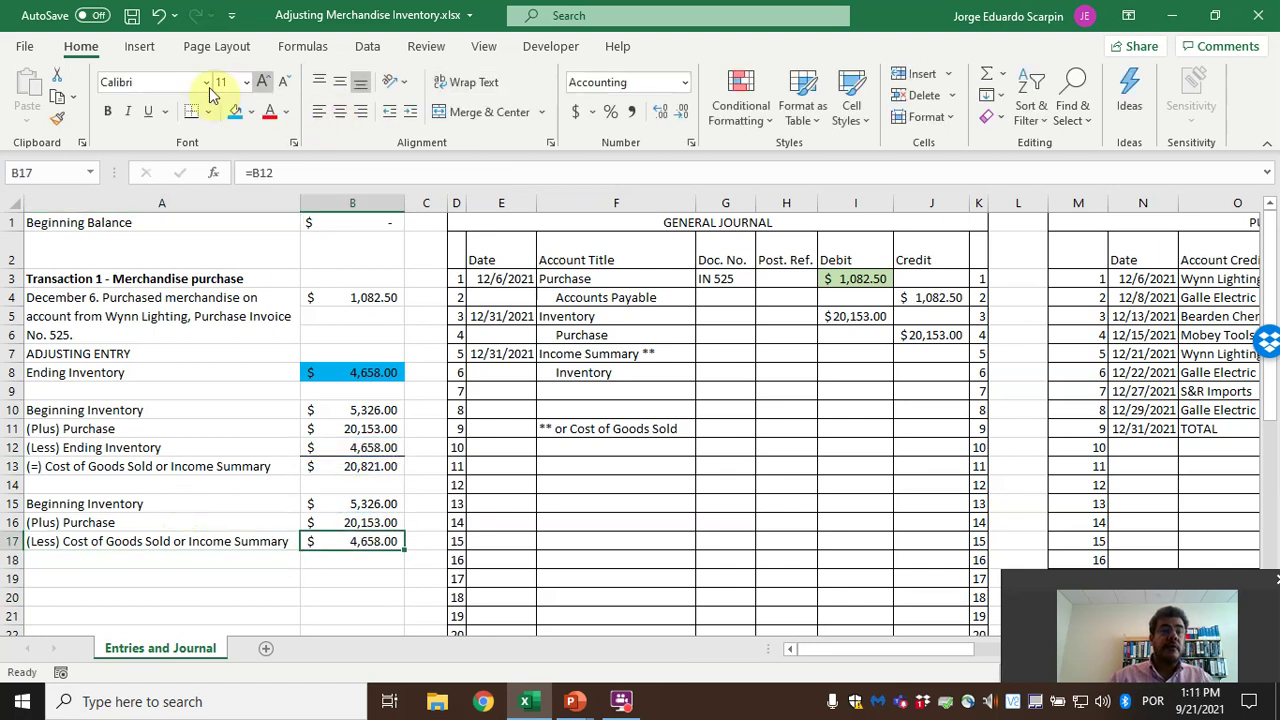
Label A18 "(=) Ending Inventory" as the result line of the second calculation
{"action": "left_click", "coordinate": [163, 557]}
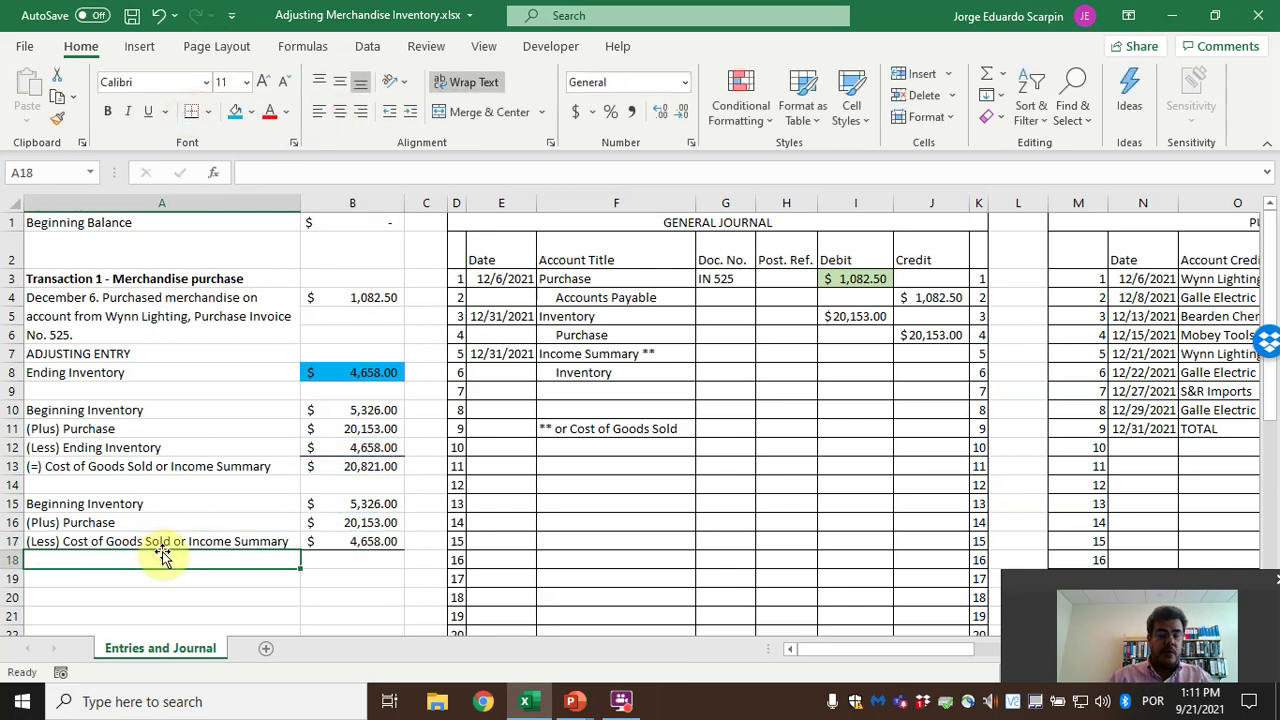
{"action": "type", "text": "("}
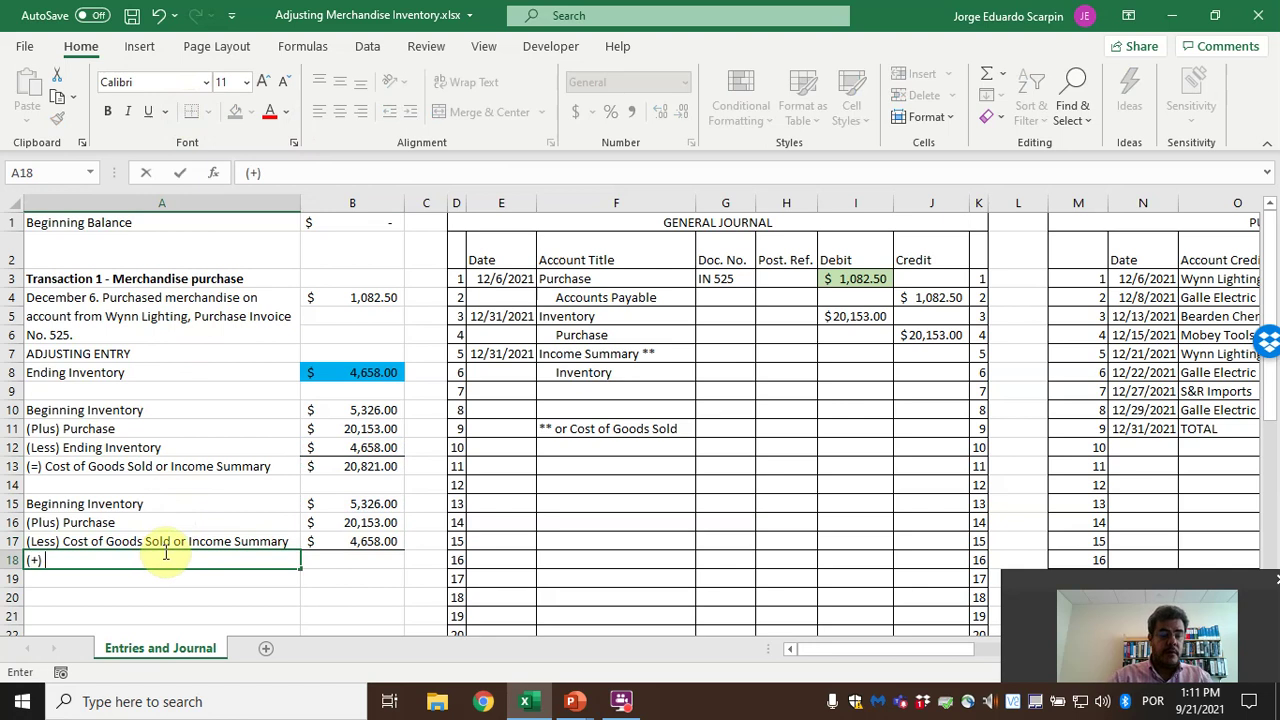
{"action": "type", "text": "=) Ending Inventory"}
{"action": "key", "text": "Tab"}
{"action": "key", "text": "Tab"}
{"action": "key", "text": "Left"}
Calculate the ending inventory in B18 with the formula =B15+B16-B17
{"action": "type", "text": "="}
{"action": "key", "text": "Up"}
{"action": "key", "text": "Up"}
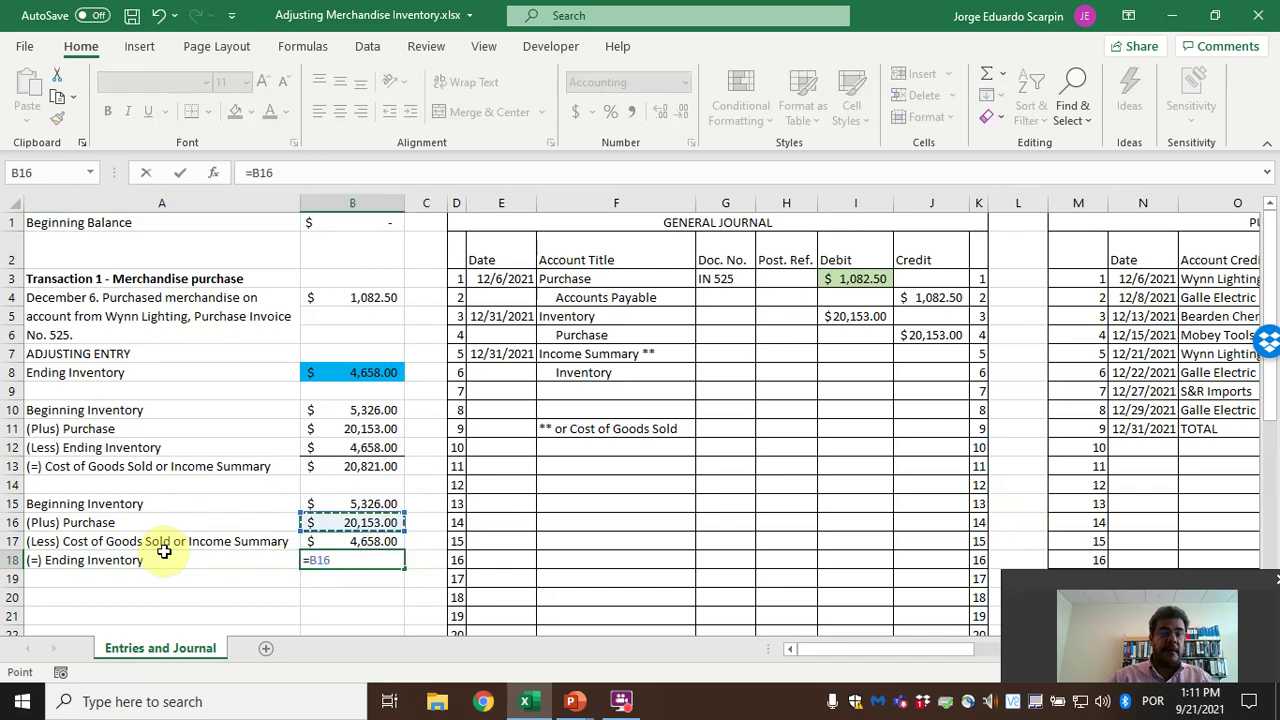
{"action": "key", "text": "Up"}
{"action": "type", "text": "+"}
{"action": "key", "text": "Up"}
{"action": "key", "text": "Up"}
{"action": "type", "text": "-"}
{"action": "key", "text": "Up"}
{"action": "key", "text": "Return"}
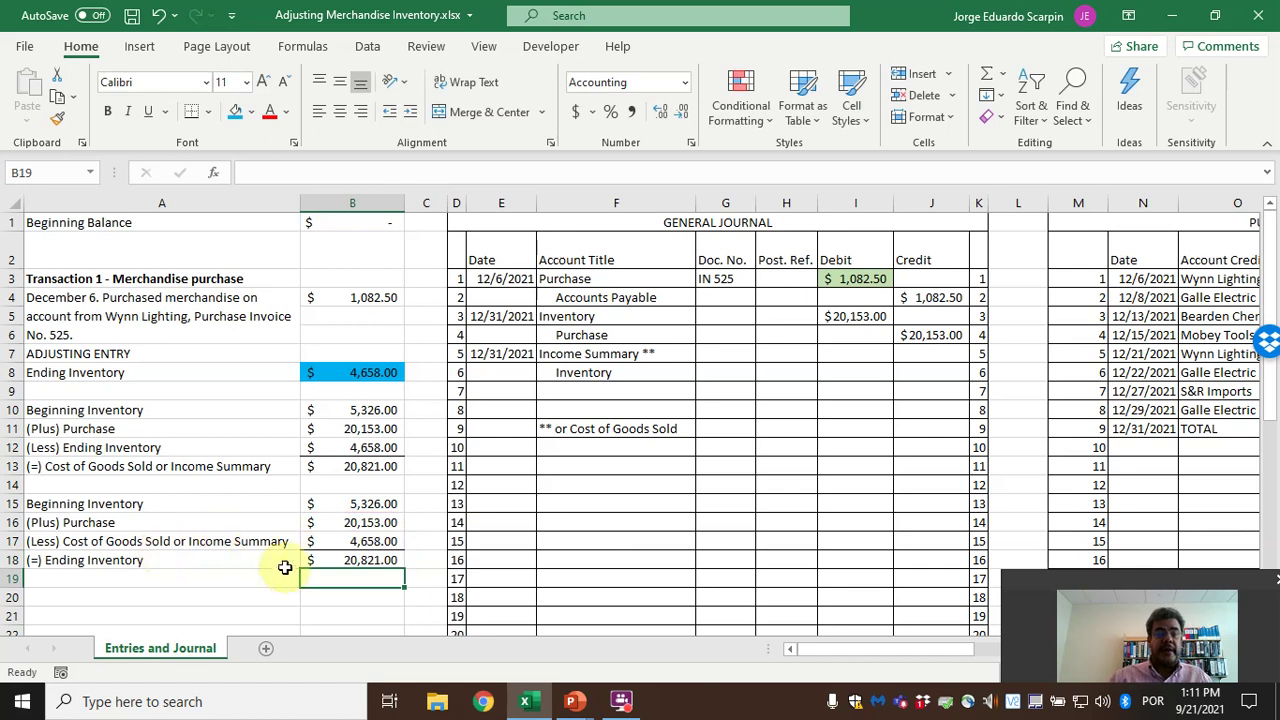
Correct B17 to reference the cost of goods sold in B13 and fill the ending inventory cell B18 with blue
{"action": "left_click", "coordinate": [339, 563]}
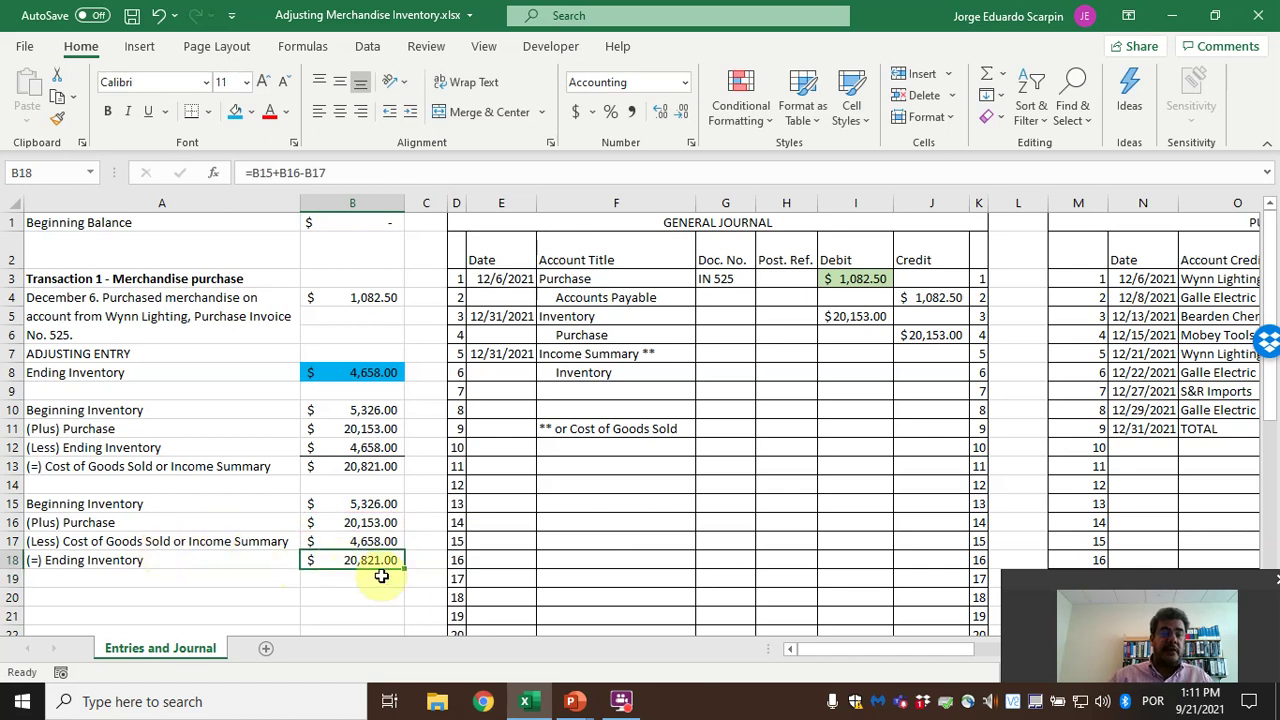
{"action": "left_click", "coordinate": [376, 541]}
{"action": "type", "text": "="}
{"action": "key", "text": "Up"}
{"action": "key", "text": "Up"}
{"action": "key", "text": "Up"}
{"action": "key", "text": "Up"}
{"action": "key", "text": "Return"}
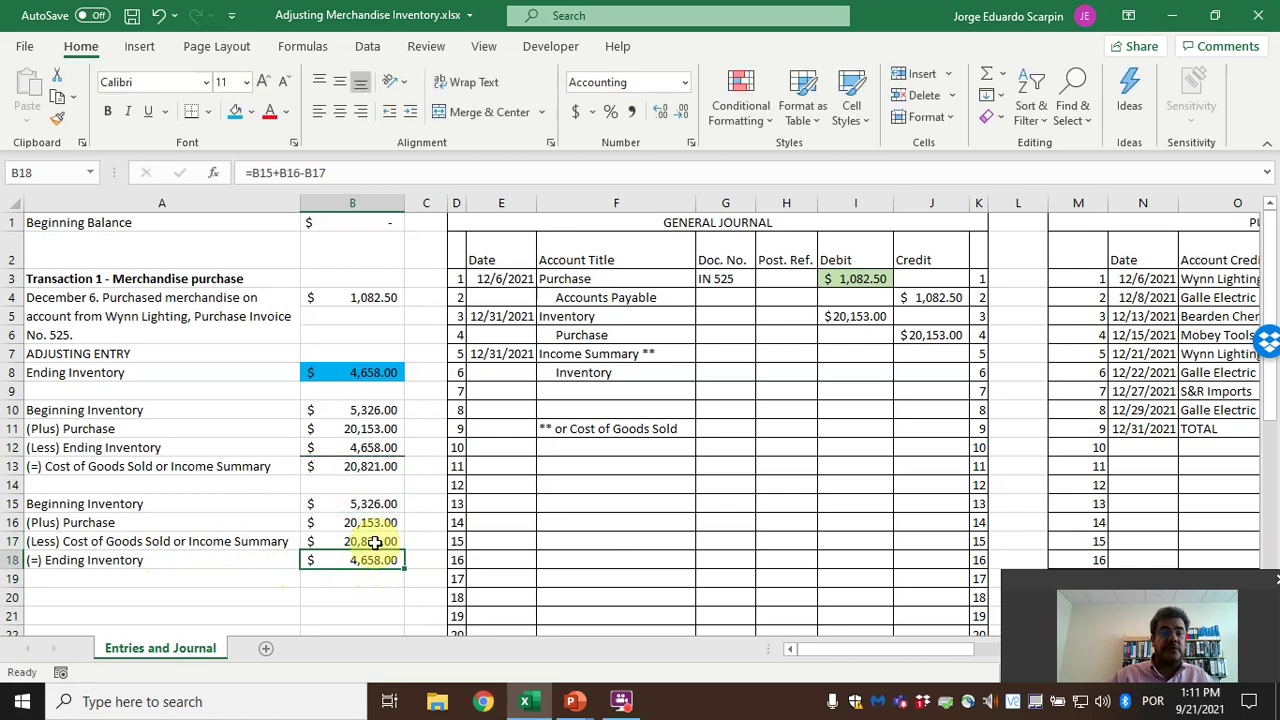
{"action": "left_click", "coordinate": [236, 111]}
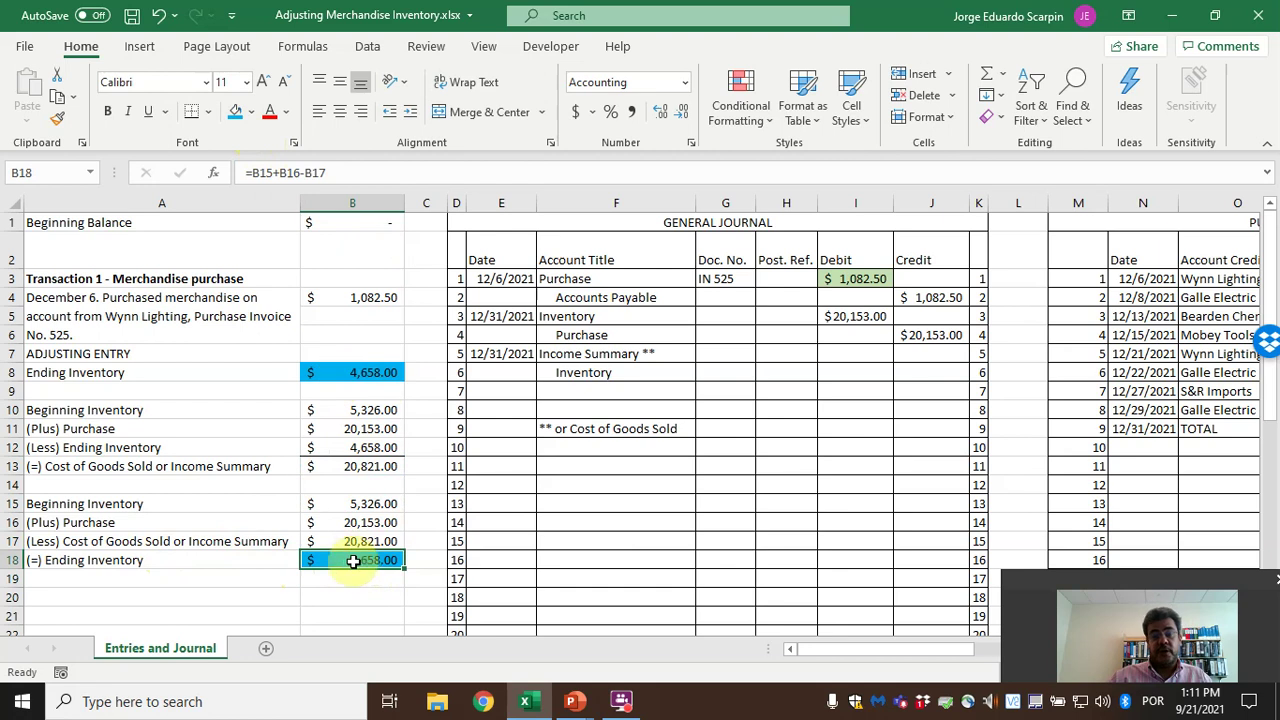
Set the General Journal's Income Summary debit in I7 equal to the cost of goods sold in B13
{"action": "left_click", "coordinate": [360, 541]}
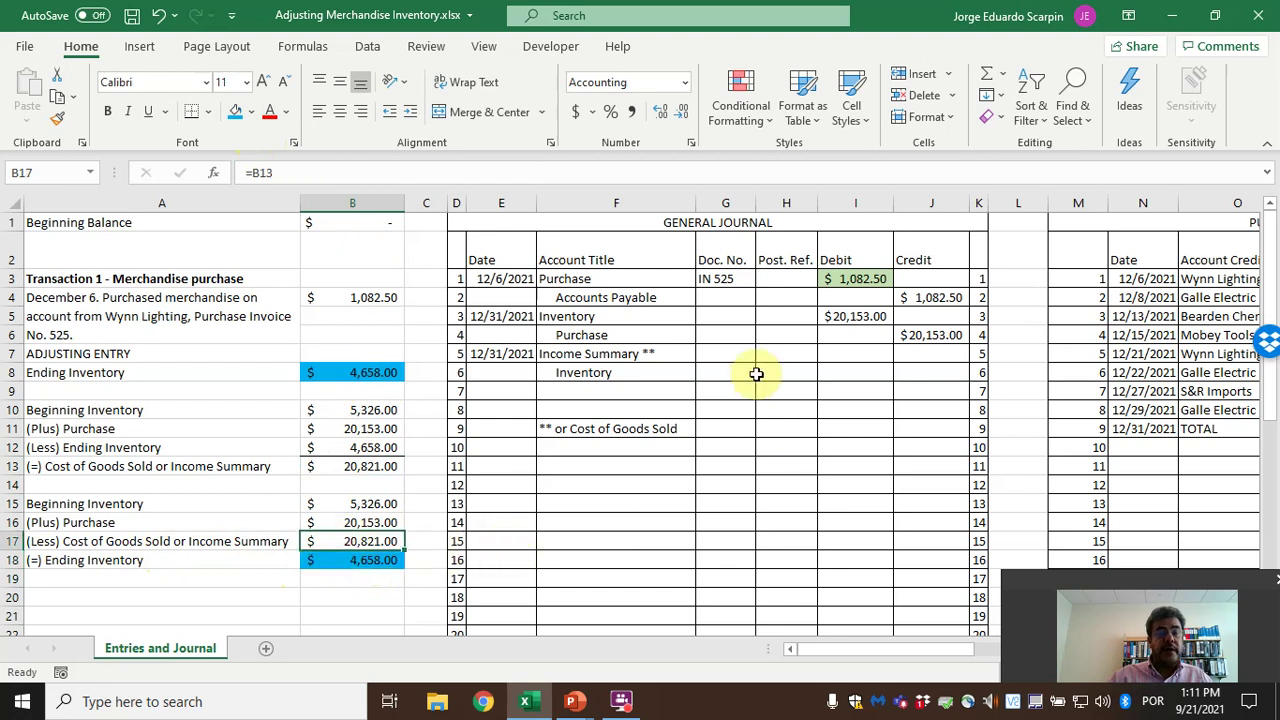
{"action": "left_click", "coordinate": [848, 357]}
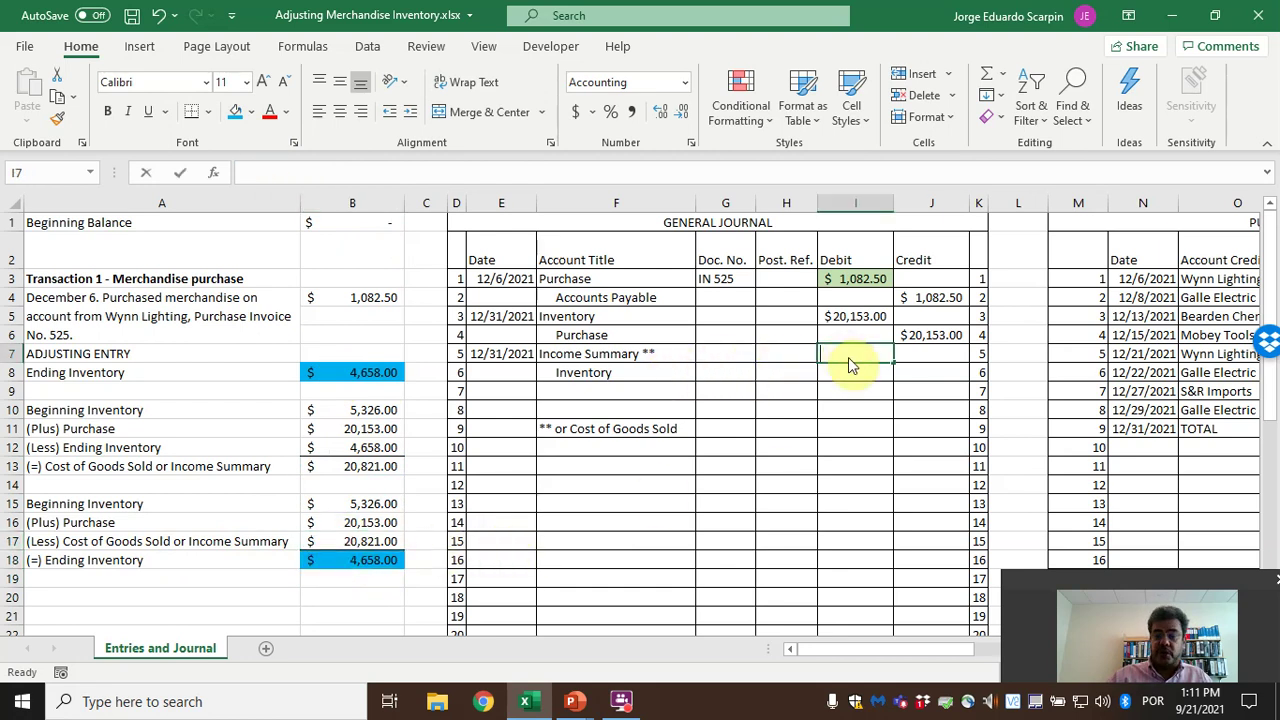
{"action": "type", "text": "+"}
{"action": "left_click", "coordinate": [347, 467]}
{"action": "key", "text": "Return"}
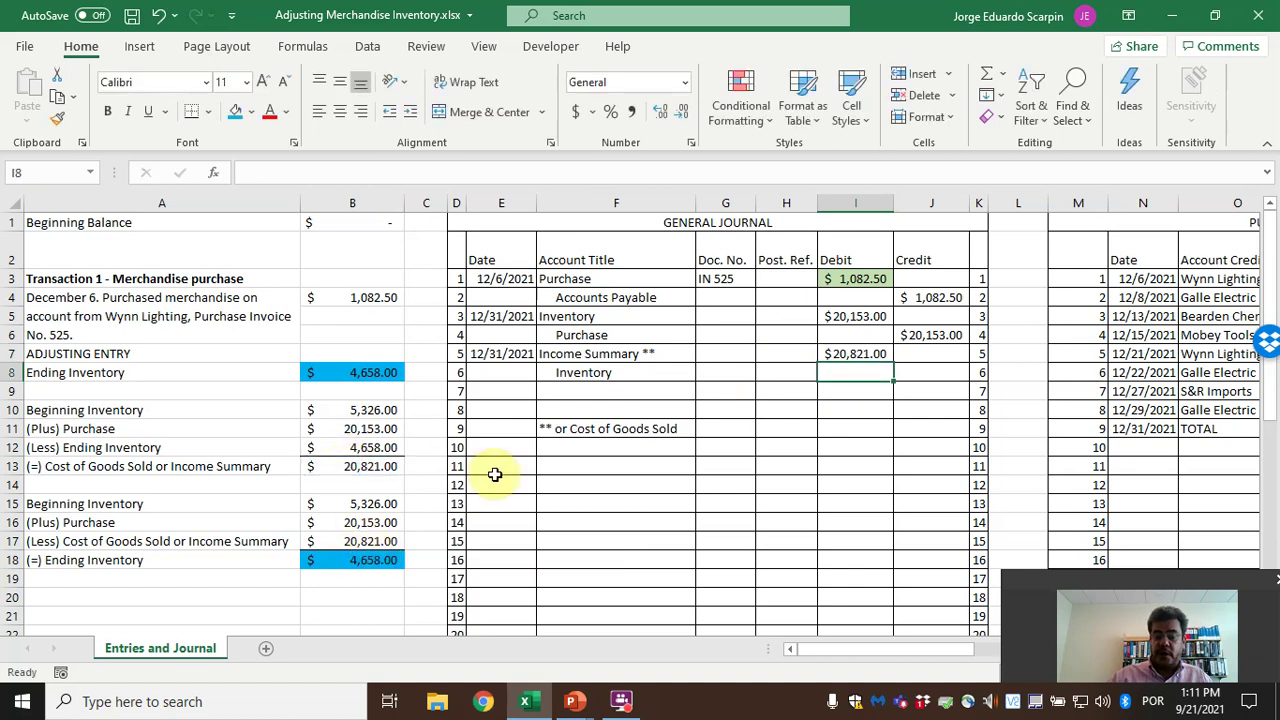
Set the General Journal's Inventory credit in J8 equal to the Income Summary debit in I7
{"action": "key", "text": "Right"}
{"action": "type", "text": "+I7"}
{"action": "key", "text": "Return"}
Date the next Inventory ledger line in AK6 by referencing the 12/31/2021 date in AK5 above it
{"action": "key", "text": "Up"}
{"action": "key", "text": "Right"}
{"action": "key", "text": "Right"}
{"action": "key", "text": "Right"}
{"action": "key", "text": "Right"}
{"action": "key", "text": "Right"}
{"action": "key", "text": "Right"}
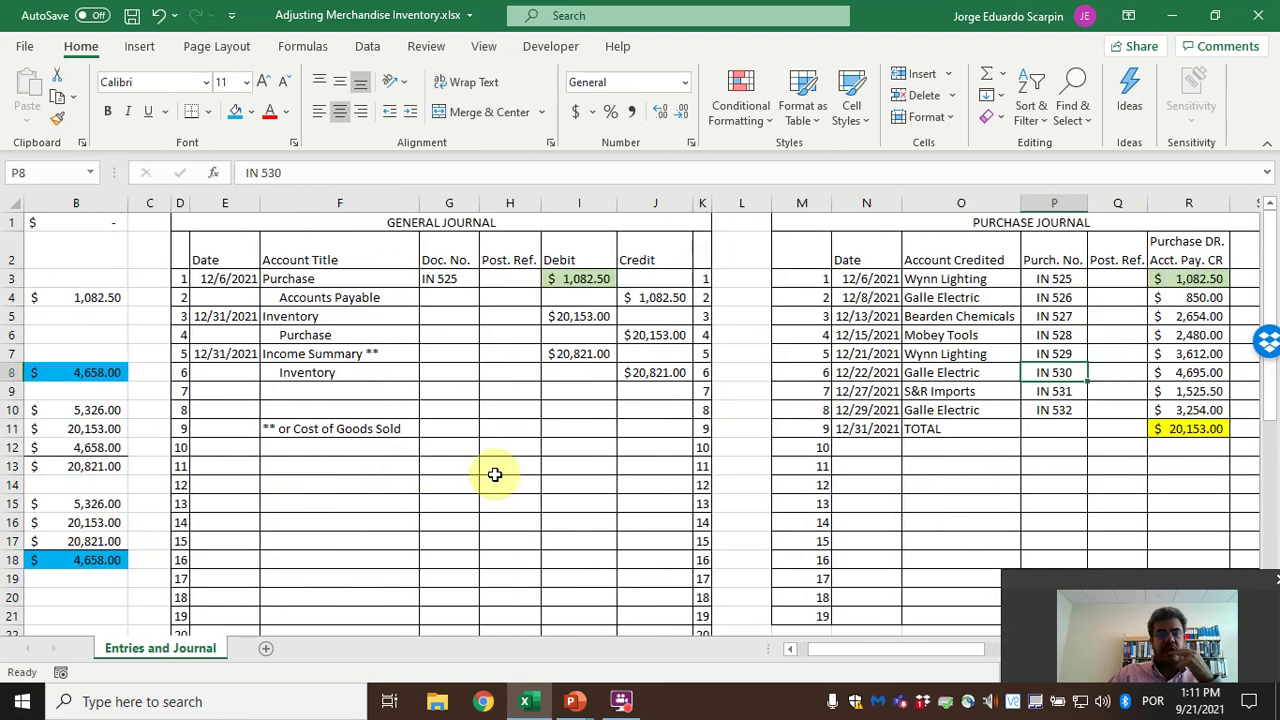
{"action": "key", "text": "Right"}
{"action": "key", "text": "Right"}
{"action": "key", "text": "Right"}
{"action": "key", "text": "Right"}
{"action": "key", "text": "Right"}
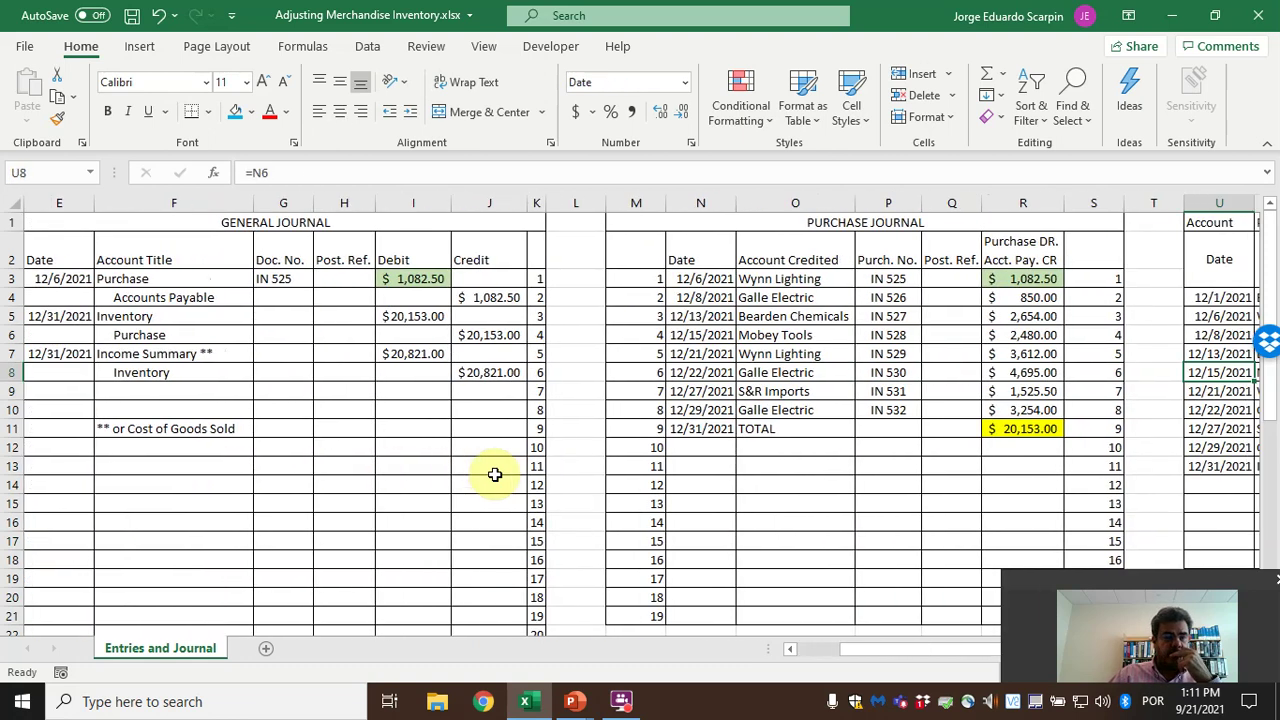
{"action": "key", "text": "Right"}
{"action": "key", "text": "Right"}
{"action": "key", "text": "Right"}
{"action": "key", "text": "Right"}
{"action": "key", "text": "Right"}
{"action": "key", "text": "Right"}
{"action": "key", "text": "Right"}
{"action": "key", "text": "Right"}
{"action": "key", "text": "Right"}
{"action": "key", "text": "Right"}
{"action": "key", "text": "Right"}
{"action": "key", "text": "Right"}
{"action": "key", "text": "Right"}
{"action": "key", "text": "Right"}
{"action": "key", "text": "Right"}
{"action": "key", "text": "Right"}
{"action": "key", "text": "Right"}
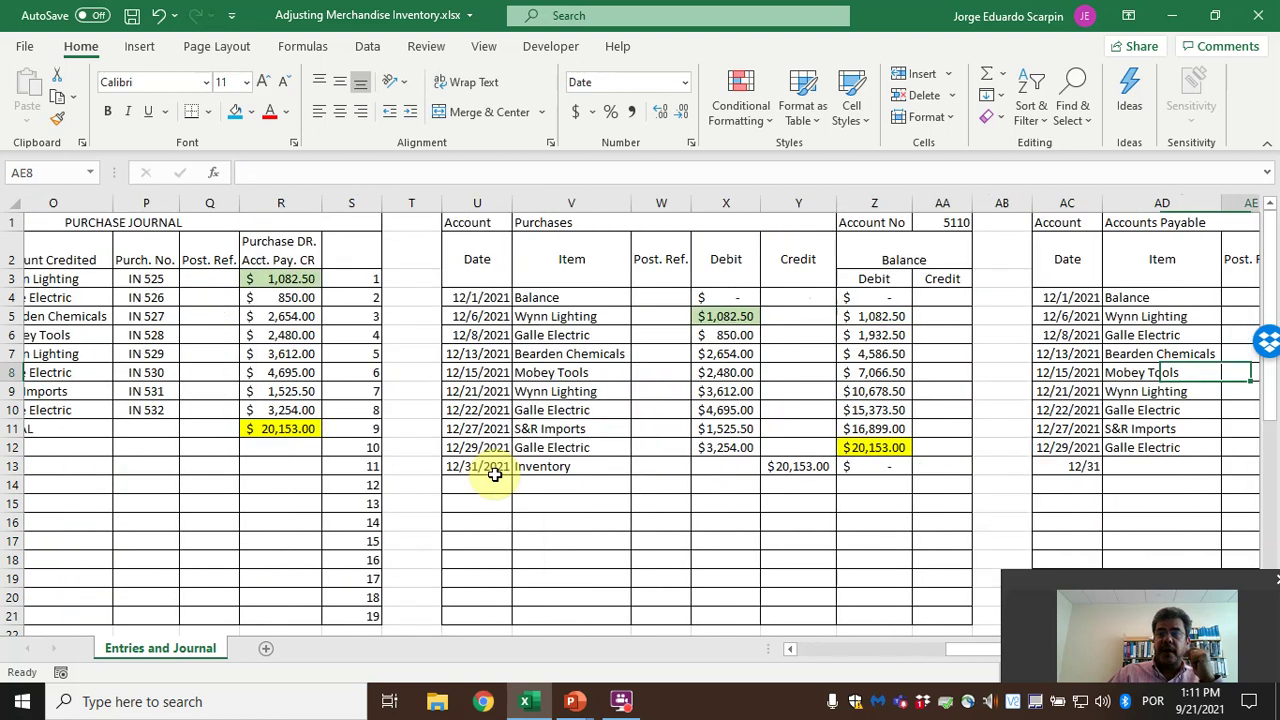
{"action": "key", "text": "Right"}
{"action": "key", "text": "Right"}
{"action": "key", "text": "Right"}
{"action": "key", "text": "Right"}
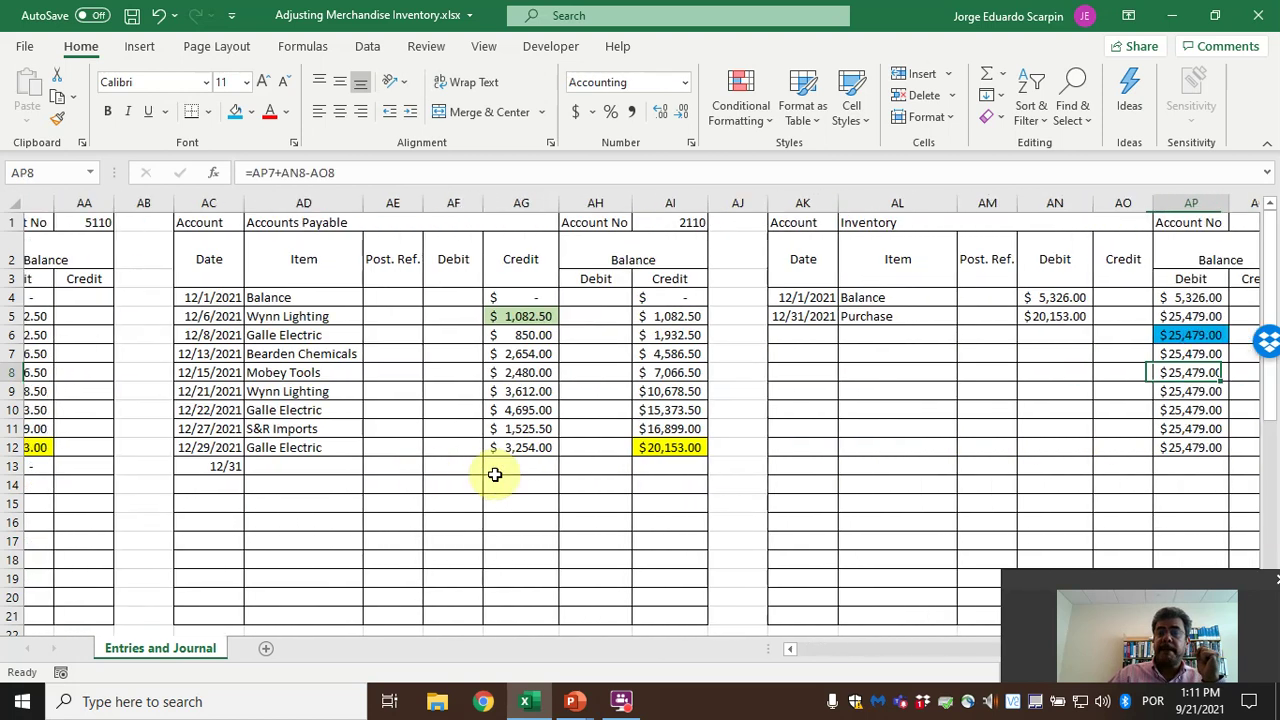
{"action": "key", "text": "Up"}
{"action": "key", "text": "Up"}
{"action": "key", "text": "Left"}
{"action": "key", "text": "Left"}
{"action": "key", "text": "Left"}
{"action": "key", "text": "Left"}
{"action": "key", "text": "Left"}
{"action": "type", "text": "+"}
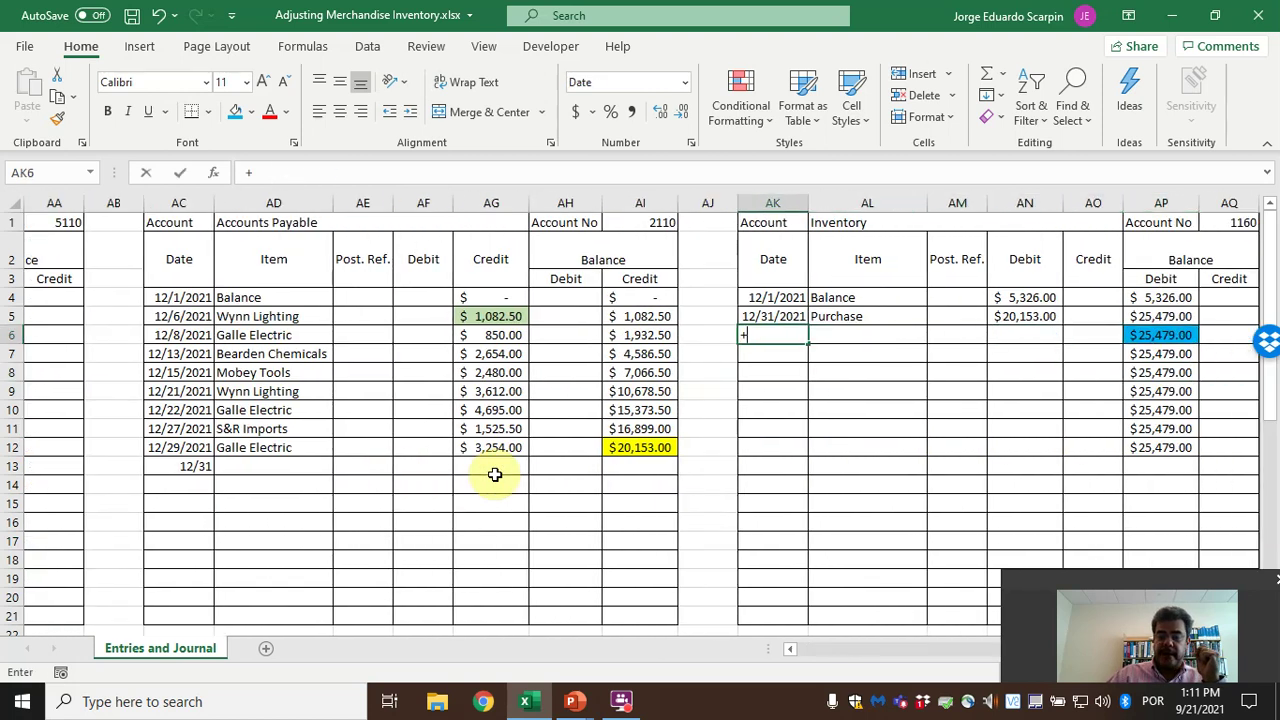
{"action": "key", "text": "Up"}
{"action": "key", "text": "Return"}
{"action": "key", "text": "Up"}
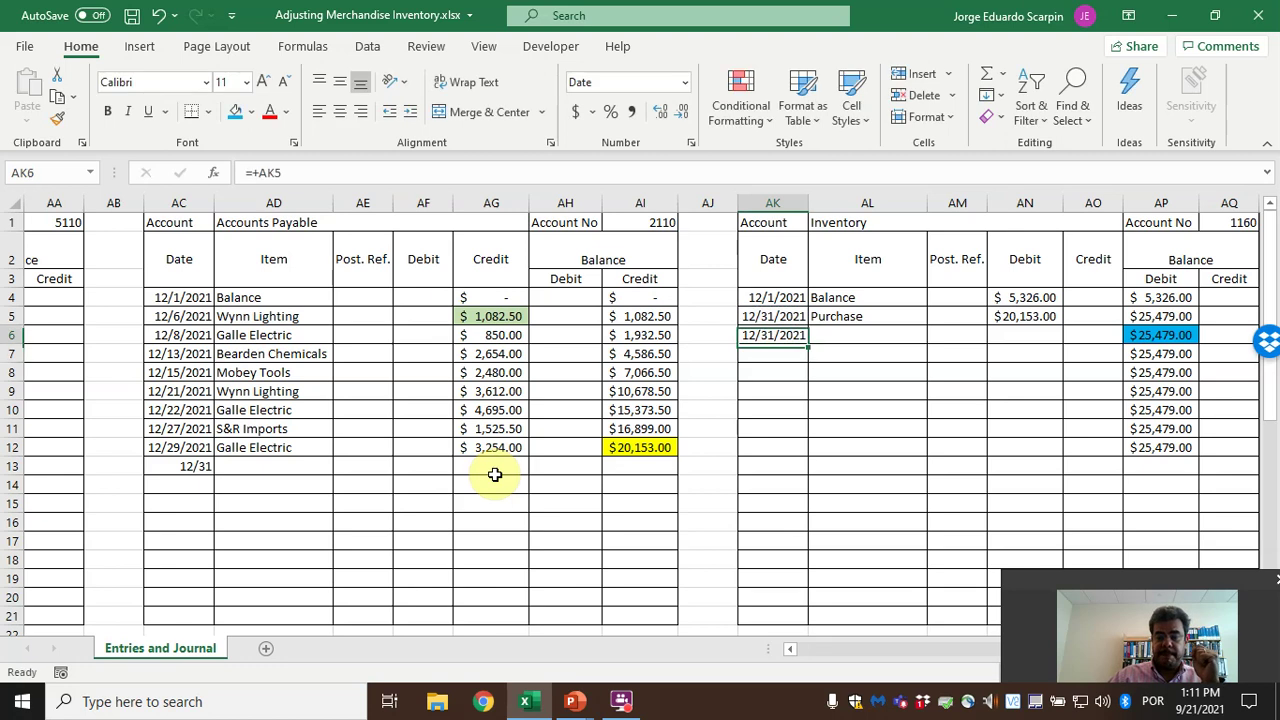
Set the Inventory ledger's item in AL6 equal to the Income Summary account title in the General Journal's F7
{"action": "key", "text": "Right"}
{"action": "type", "text": "+"}
{"action": "key", "text": "Left"}
{"action": "key", "text": "Left"}
{"action": "key", "text": "Left"}
{"action": "key", "text": "Left"}
{"action": "key", "text": "Left"}
{"action": "key", "text": "Left"}
{"action": "key", "text": "Left"}
{"action": "key", "text": "Left"}
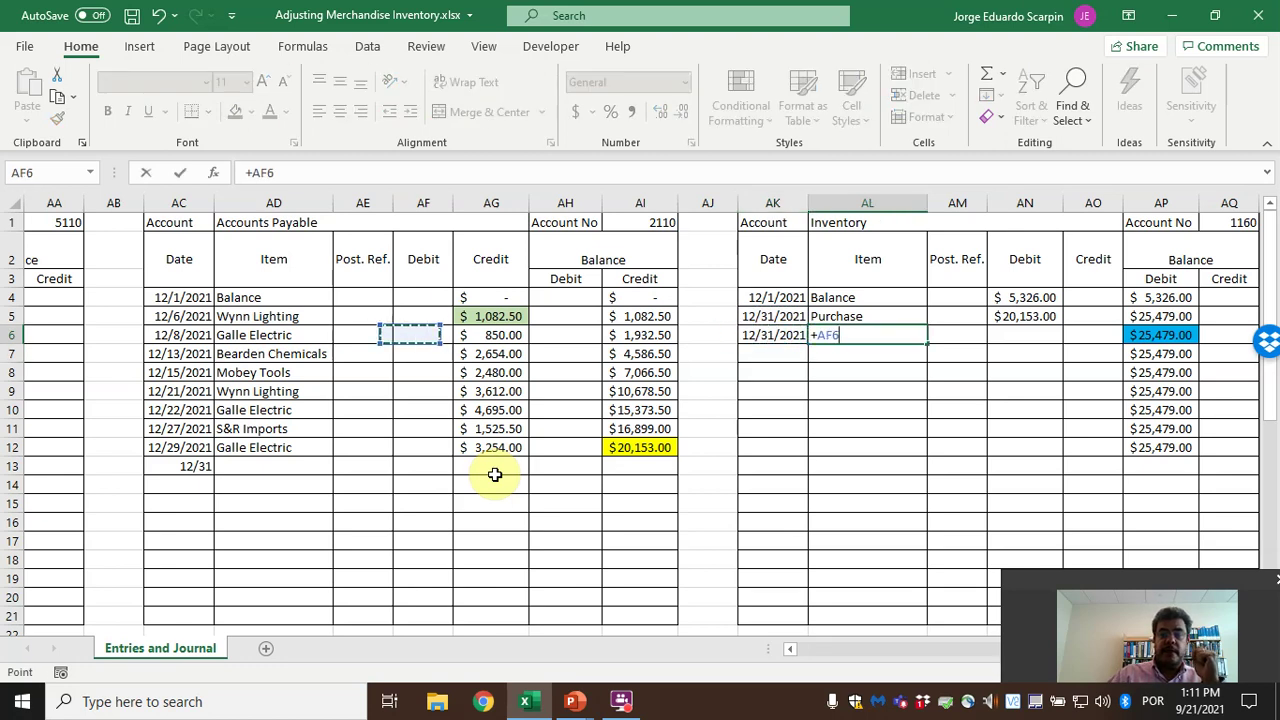
{"action": "key", "text": "Left"}
{"action": "key", "text": "Left"}
{"action": "key", "text": "Left"}
{"action": "key", "text": "Left"}
{"action": "key", "text": "Left"}
{"action": "key", "text": "Left"}
{"action": "key", "text": "Left"}
{"action": "key", "text": "Left"}
{"action": "key", "text": "Left"}
{"action": "key", "text": "Left"}
{"action": "key", "text": "Left"}
{"action": "key", "text": "Left"}
{"action": "key", "text": "Left"}
{"action": "key", "text": "Left"}
{"action": "key", "text": "Left"}
{"action": "key", "text": "Left"}
{"action": "key", "text": "Left"}
{"action": "key", "text": "Left"}
{"action": "key", "text": "Left"}
{"action": "key", "text": "Left"}
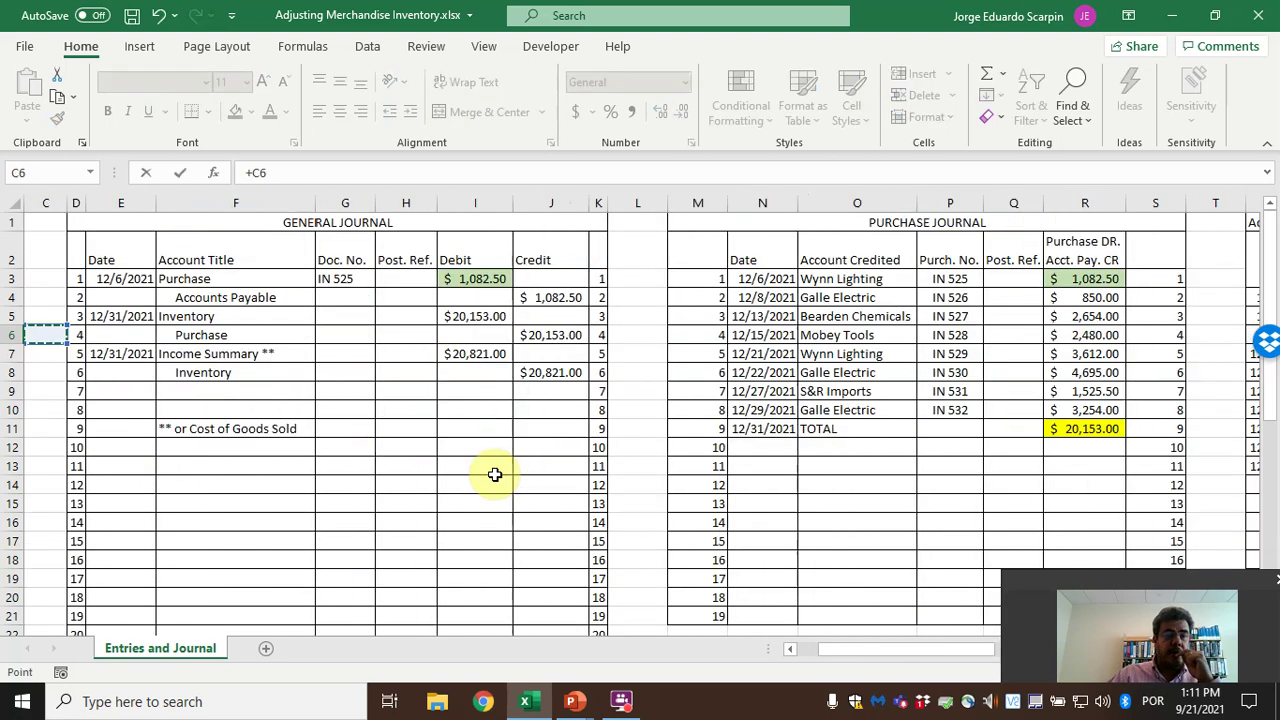
{"action": "key", "text": "Right"}
{"action": "key", "text": "Right"}
{"action": "key", "text": "Right"}
{"action": "key", "text": "Right"}
{"action": "key", "text": "Down"}
{"action": "key", "text": "Return"}
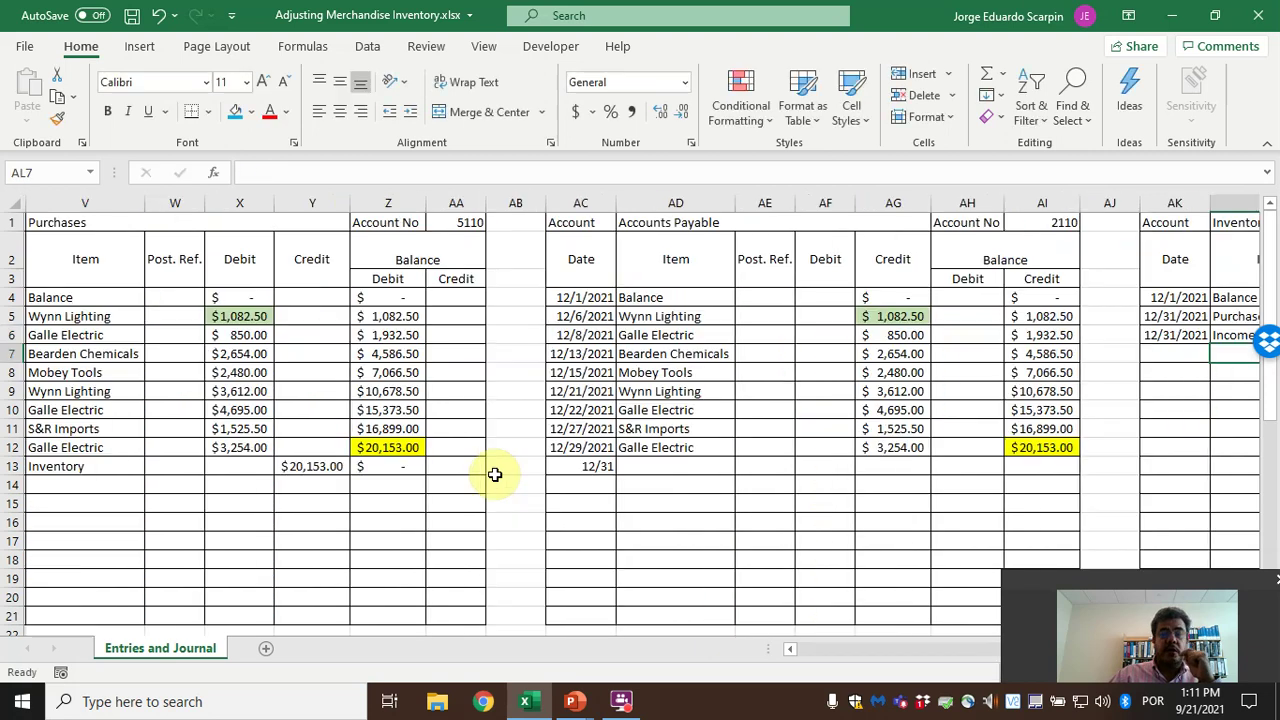
Post the Inventory ledger's Income Summary credit in AO6 with the formula =J8, referencing the General Journal's Inventory credit
{"action": "key", "text": "Up"}
{"action": "key", "text": "Right"}
{"action": "key", "text": "Right"}
{"action": "key", "text": "Right"}
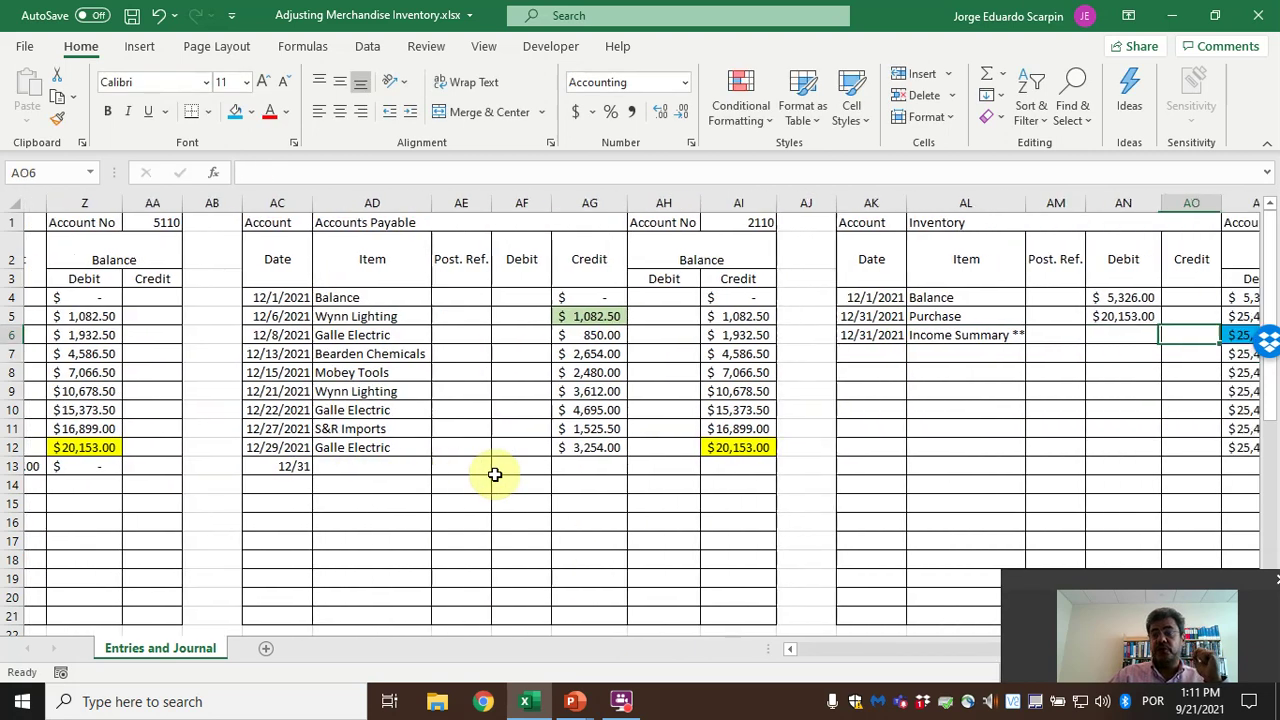
{"action": "type", "text": "="}
{"action": "key", "text": "Left"}
{"action": "key", "text": "Left"}
{"action": "key", "text": "Left"}
{"action": "key", "text": "Left"}
{"action": "key", "text": "Left"}
{"action": "key", "text": "Left"}
{"action": "key", "text": "Left"}
{"action": "key", "text": "Left"}
{"action": "key", "text": "Left"}
{"action": "key", "text": "Left"}
{"action": "key", "text": "Left"}
{"action": "key", "text": "Left"}
{"action": "key", "text": "Left"}
{"action": "key", "text": "Left"}
{"action": "key", "text": "Left"}
{"action": "key", "text": "Left"}
{"action": "key", "text": "Left"}
{"action": "key", "text": "Left"}
{"action": "key", "text": "Left"}
{"action": "key", "text": "Left"}
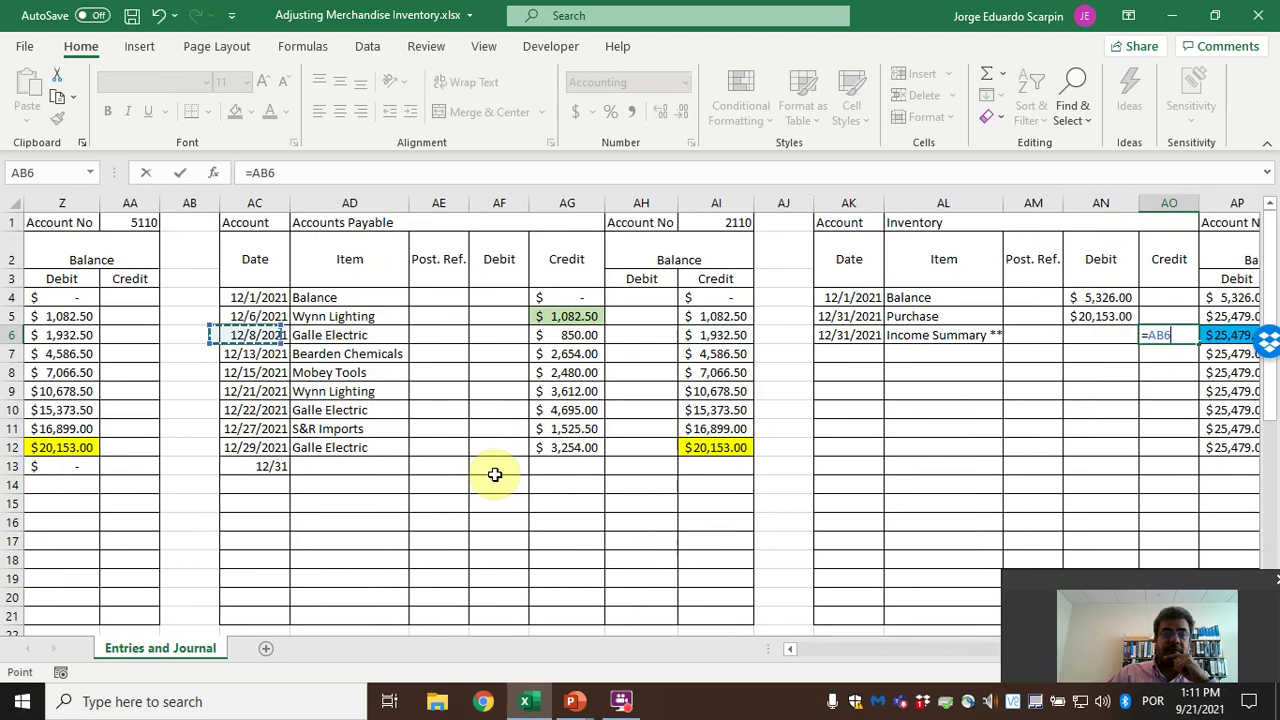
{"action": "key", "text": "Right"}
{"action": "key", "text": "Right"}
{"action": "key", "text": "Right"}
{"action": "key", "text": "Right"}
{"action": "key", "text": "Right"}
{"action": "key", "text": "Right"}
{"action": "key", "text": "Right"}
{"action": "key", "text": "Right"}
{"action": "key", "text": "Right"}
{"action": "key", "text": "Down"}
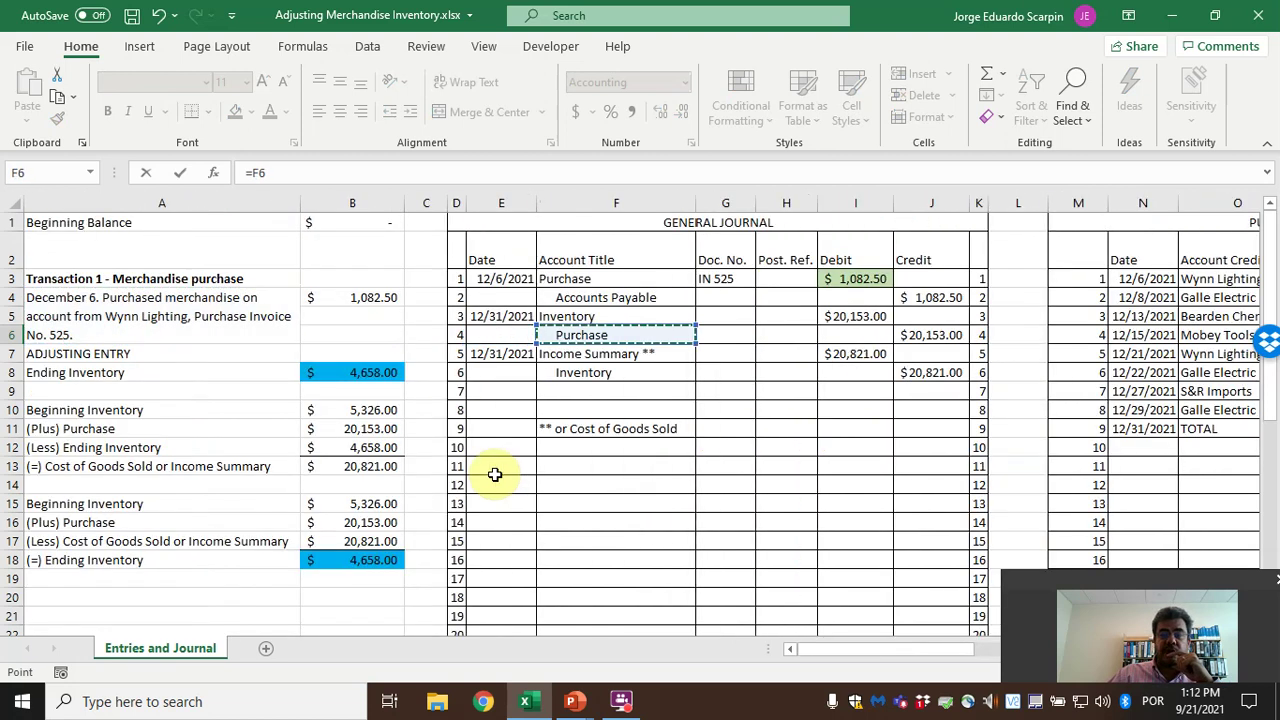
{"action": "key", "text": "Down"}
{"action": "key", "text": "Tab"}
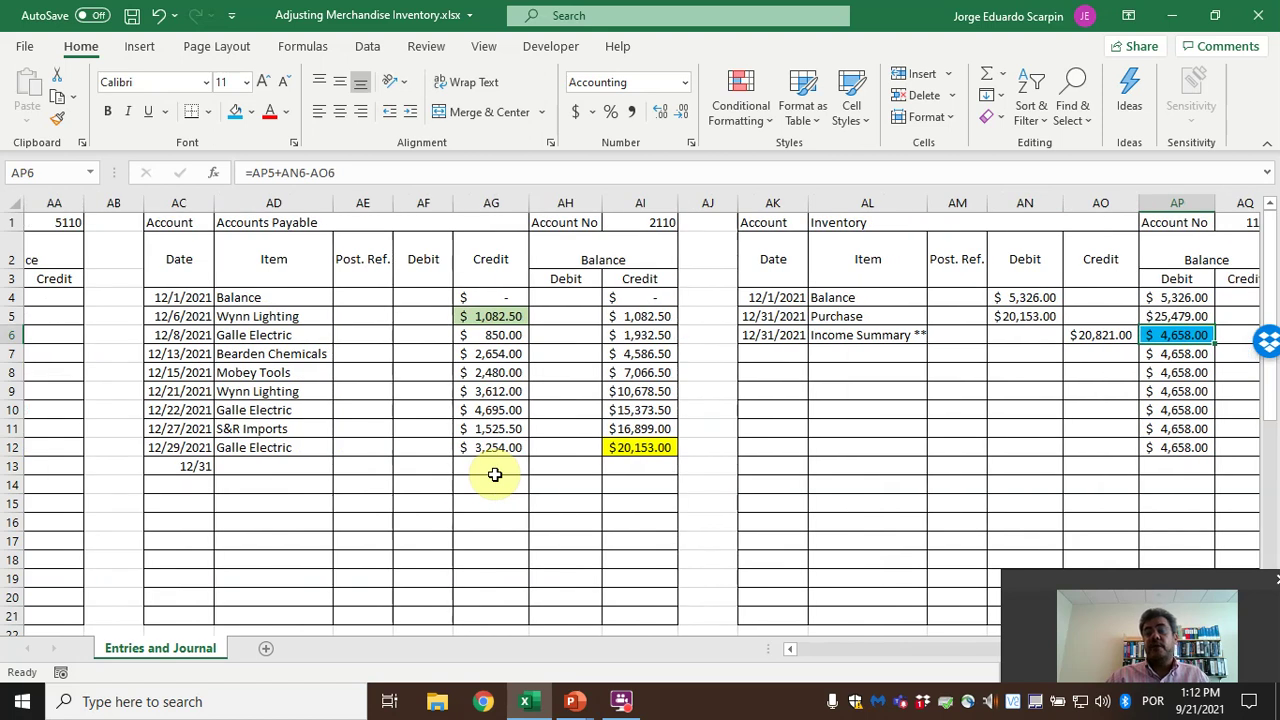
Compare the Inventory ledger's final balance with the blue ending inventory cells in column B
{"action": "key", "text": "ctrl+Left"}
{"action": "key", "text": "ctrl+Left"}
{"action": "key", "text": "ctrl+Left"}
{"action": "key", "text": "ctrl+Left"}
{"action": "key", "text": "ctrl+Left"}
{"action": "key", "text": "ctrl+Left"}
{"action": "key", "text": "ctrl+Left"}
{"action": "key", "text": "ctrl+Left"}
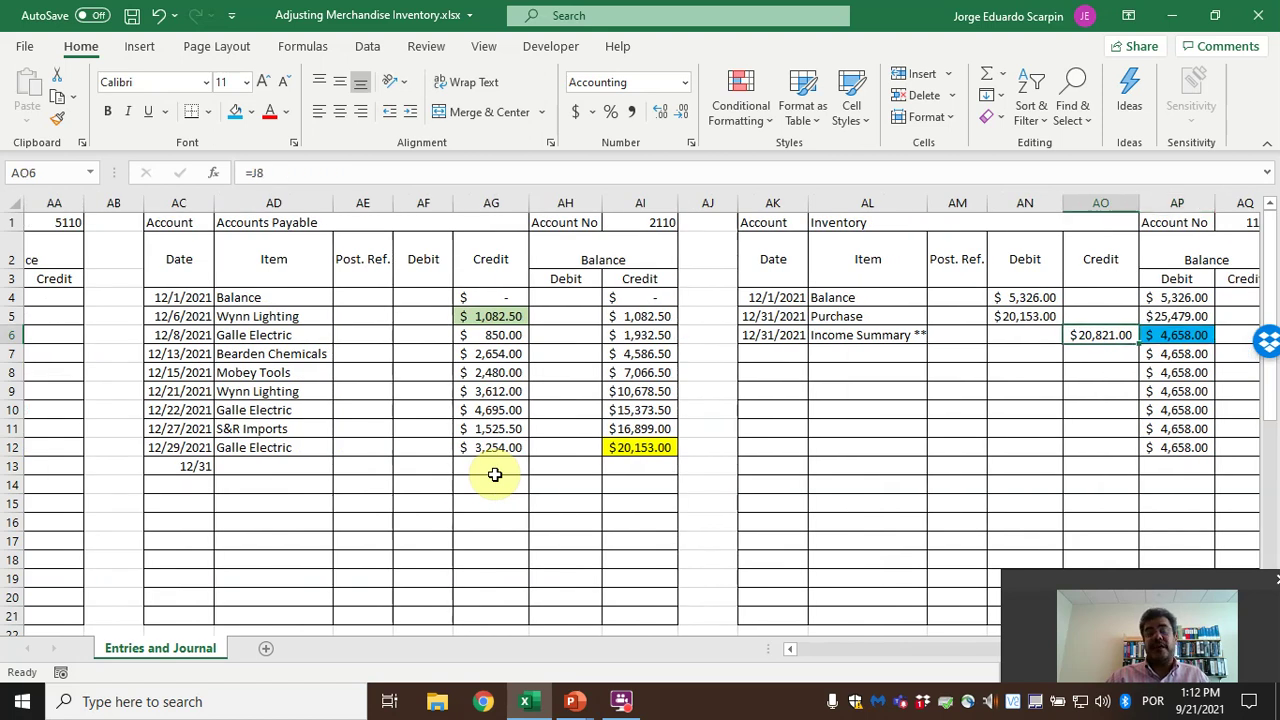
{"action": "key", "text": "Right"}
{"action": "key", "text": "Down"}
{"action": "key", "text": "Down"}
{"action": "key", "text": "Down"}
{"action": "key", "text": "Down"}
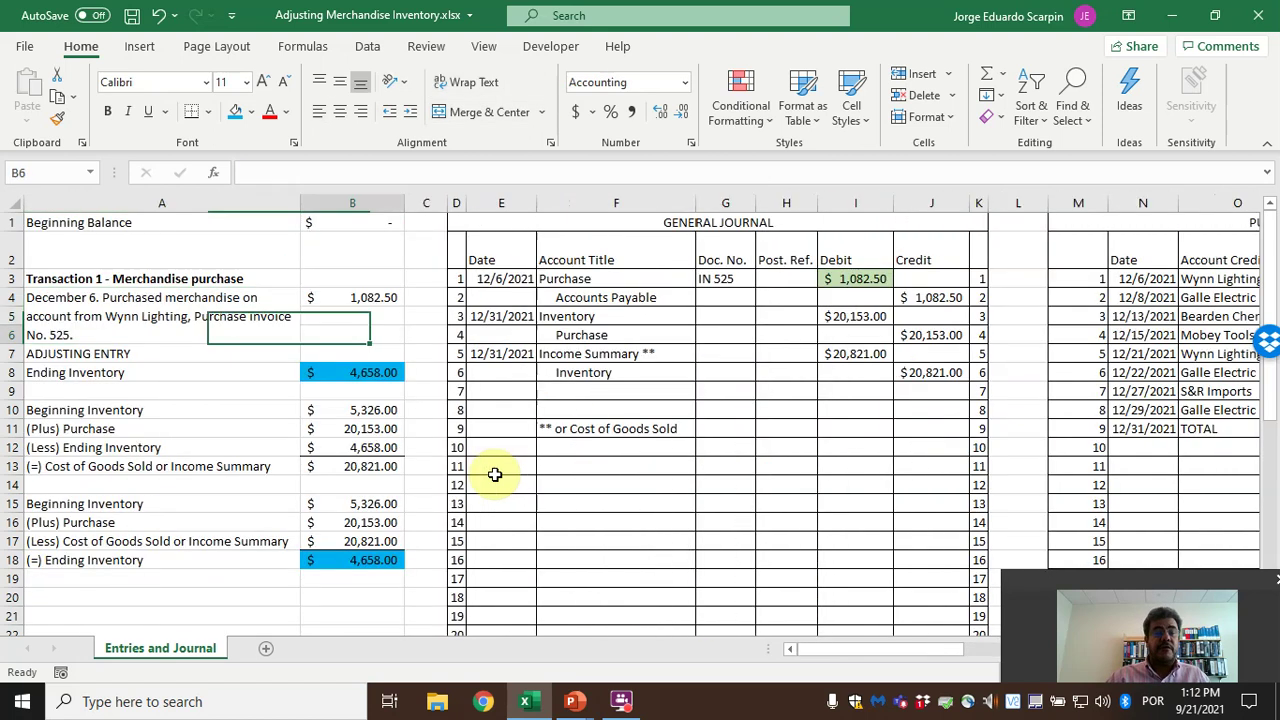
Clear the unused balance formulas in AP7:AP12 below the last posted line of the Inventory ledger
{"action": "key", "text": "Right"}
{"action": "key", "text": "ctrl+Right"}
{"action": "key", "text": "ctrl+Right"}
{"action": "key", "text": "ctrl+Right"}
{"action": "key", "text": "ctrl+Right"}
{"action": "key", "text": "ctrl+Right"}
{"action": "key", "text": "ctrl+Right"}
{"action": "key", "text": "ctrl+Right"}
{"action": "key", "text": "ctrl+Right"}
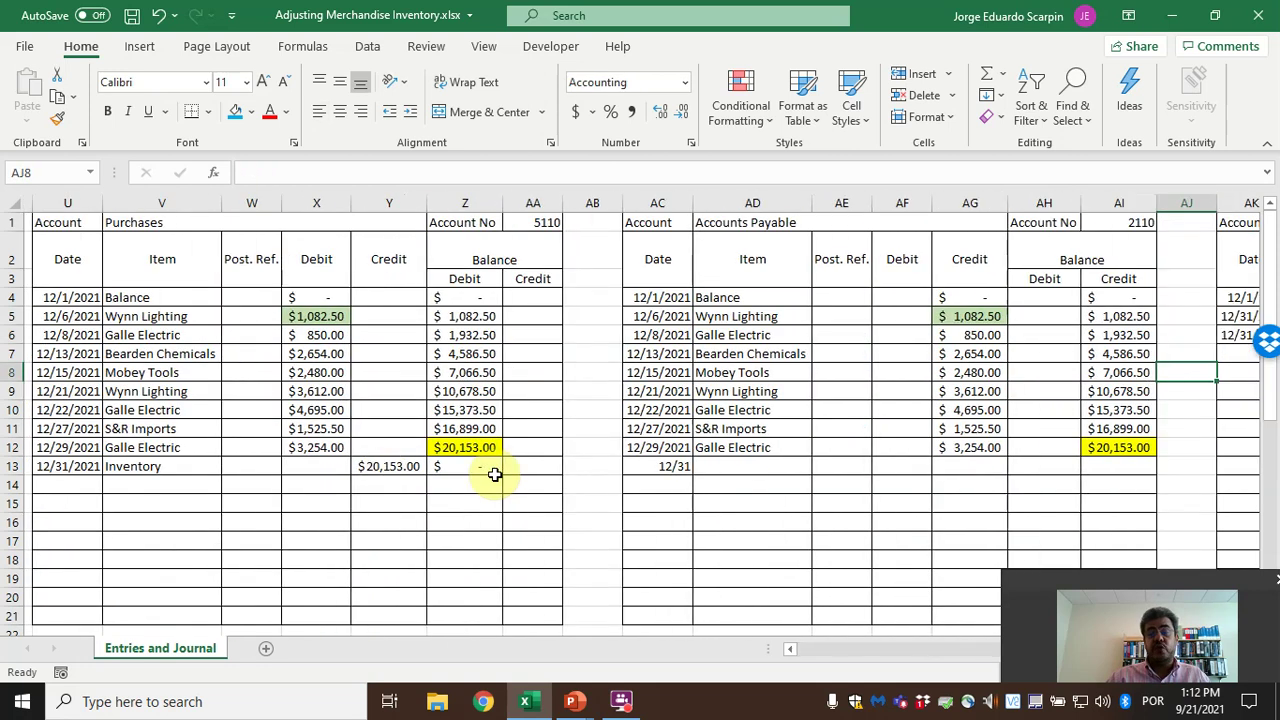
{"action": "key", "text": "Up"}
{"action": "key", "text": "ctrl+Right"}
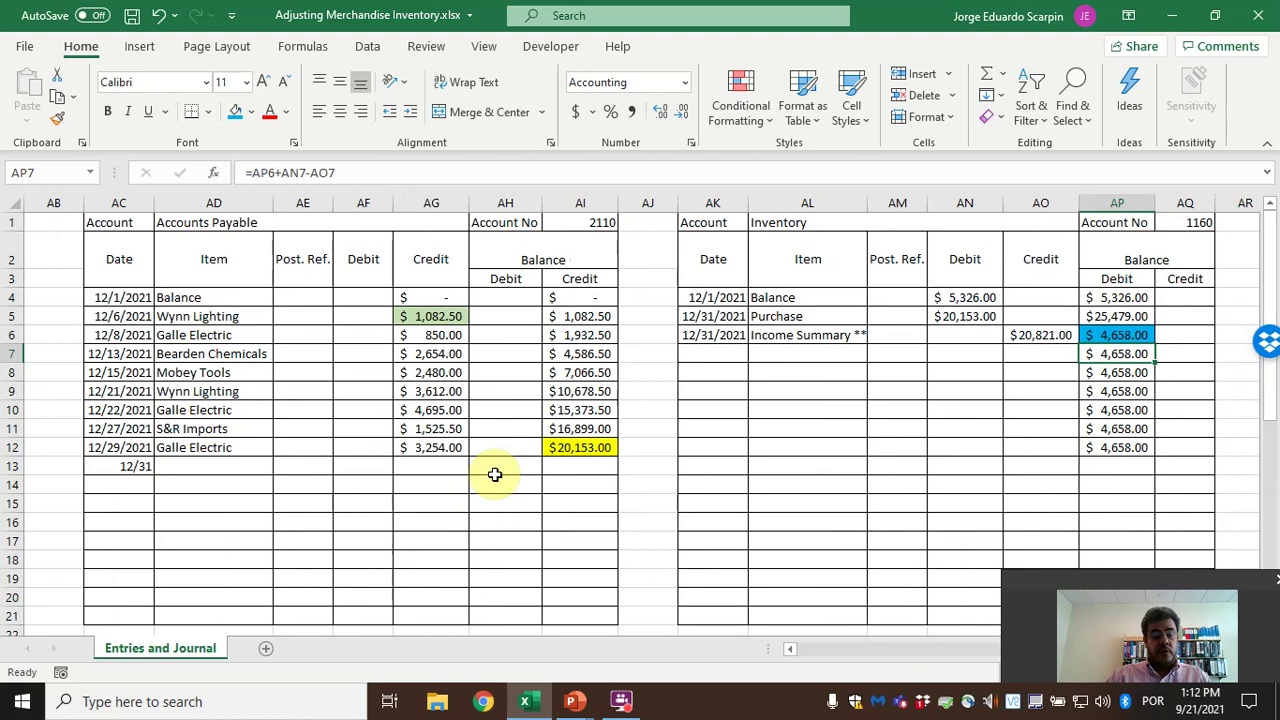
{"action": "key", "text": "shift+Down"}
{"action": "key", "text": "shift+Down"}
{"action": "key", "text": "shift+Down"}
{"action": "key", "text": "shift+Down"}
{"action": "key", "text": "shift+Down"}
{"action": "key", "text": "Delete"}
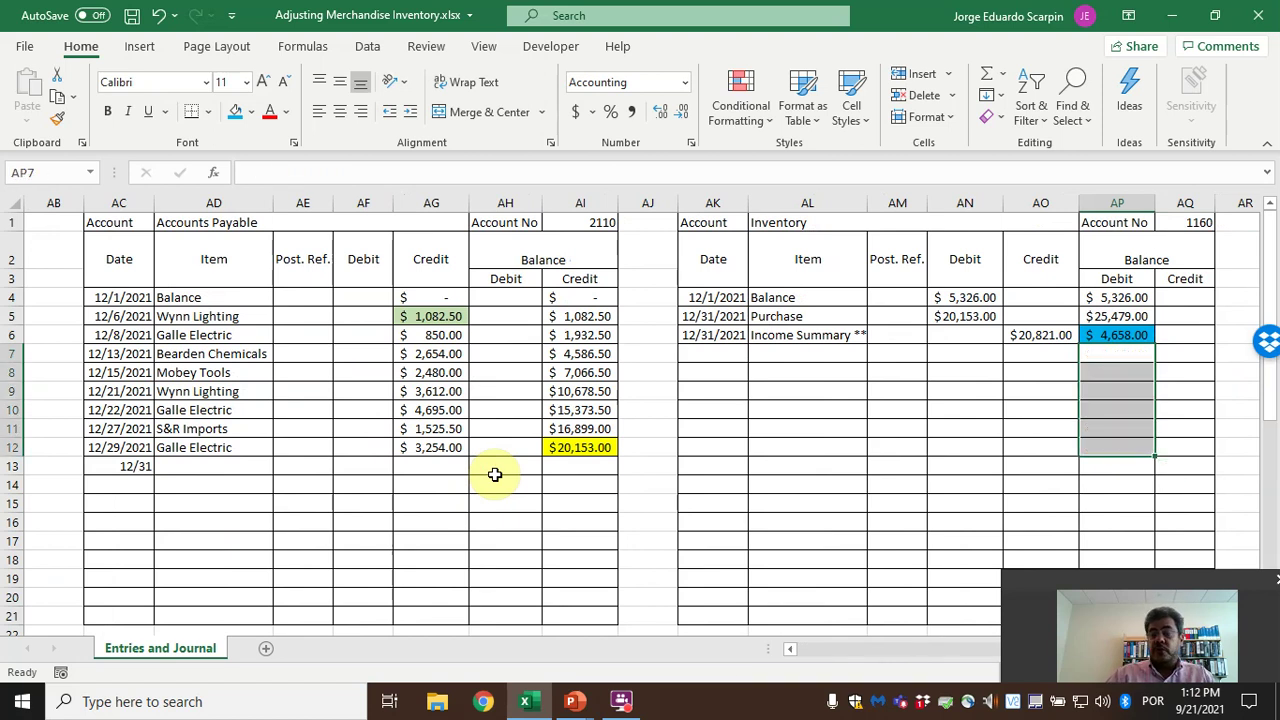
Move the two 12/31/2021 adjusting entries in the General Journal down one row to E6:J9, leaving row 5 empty
{"action": "key", "text": "Left"}
{"action": "key", "text": "Up"}
{"action": "key", "text": "Left"}
{"action": "key", "text": "Left"}
{"action": "key", "text": "Left"}
{"action": "key", "text": "Left"}
{"action": "key", "text": "Left"}
{"action": "key", "text": "Left"}
{"action": "key", "text": "Left"}
{"action": "key", "text": "Left"}
{"action": "key", "text": "Left"}
{"action": "key", "text": "Left"}
{"action": "key", "text": "Left"}
{"action": "key", "text": "Left"}
{"action": "key", "text": "Left"}
{"action": "key", "text": "Left"}
{"action": "key", "text": "Left"}
{"action": "key", "text": "Left"}
{"action": "key", "text": "Left"}
{"action": "key", "text": "Left"}
{"action": "key", "text": "Left"}
{"action": "key", "text": "Left"}
{"action": "key", "text": "Left"}
{"action": "key", "text": "Left"}
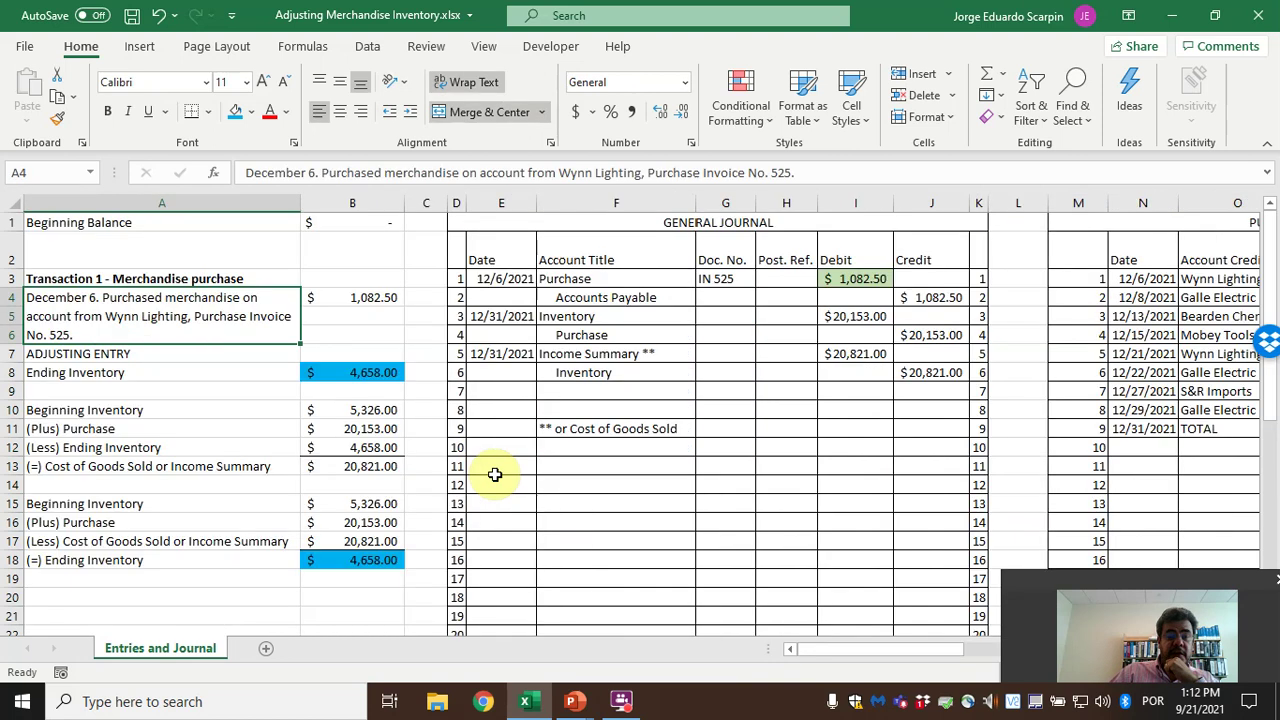
{"action": "left_click_drag", "start_coordinate": [506, 316], "coordinate": [885, 395]}
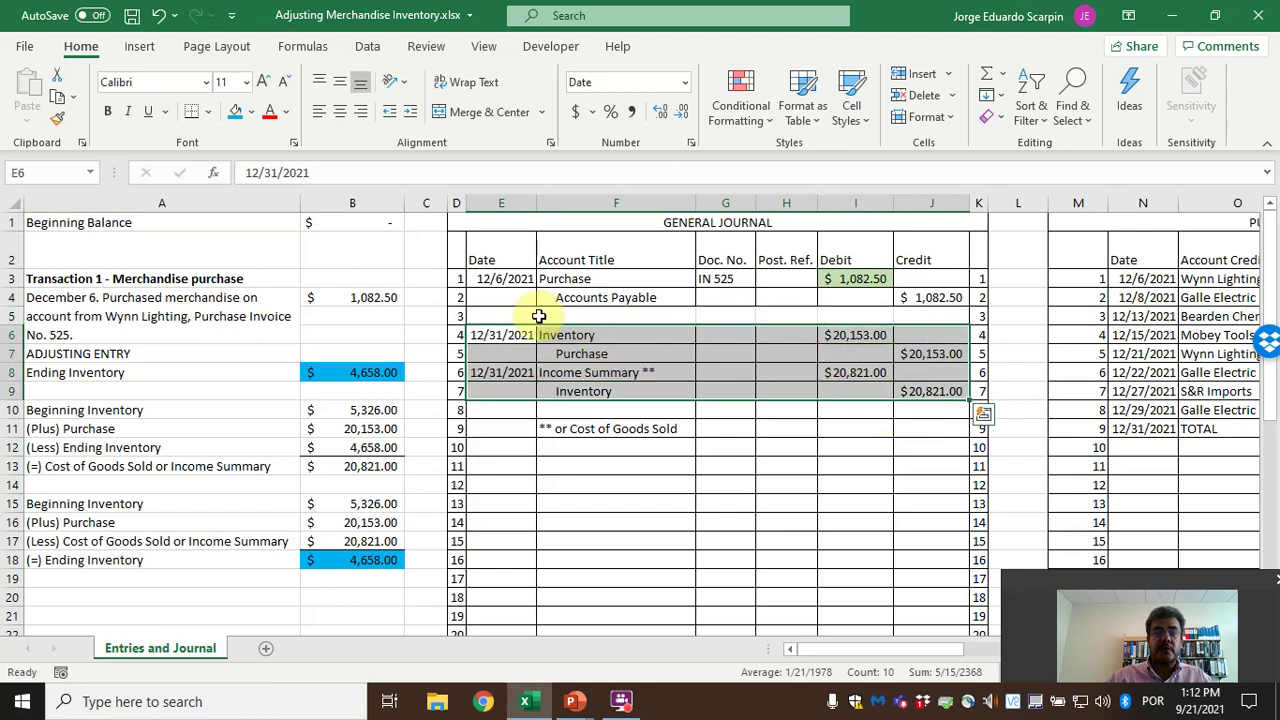
Copy the formatting of General Journal row E4:J4 onto the empty row 5 and enter the heading ADJUSTING ENTRIES in F5
{"action": "left_click_drag", "start_coordinate": [508, 297], "coordinate": [910, 297]}
{"action": "left_click", "coordinate": [57, 118]}
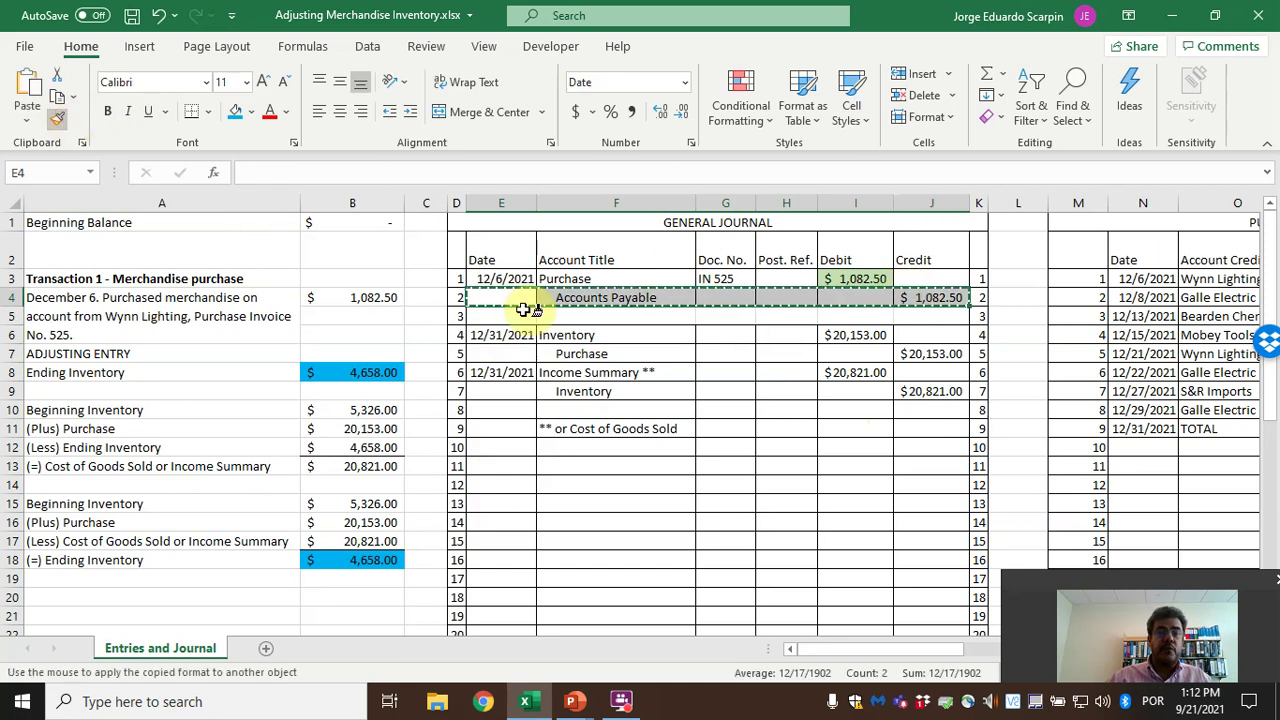
{"action": "left_click", "coordinate": [530, 311]}
{"action": "left_click", "coordinate": [571, 317]}
{"action": "type", "text": "ADJUSTING ENTRIE"}
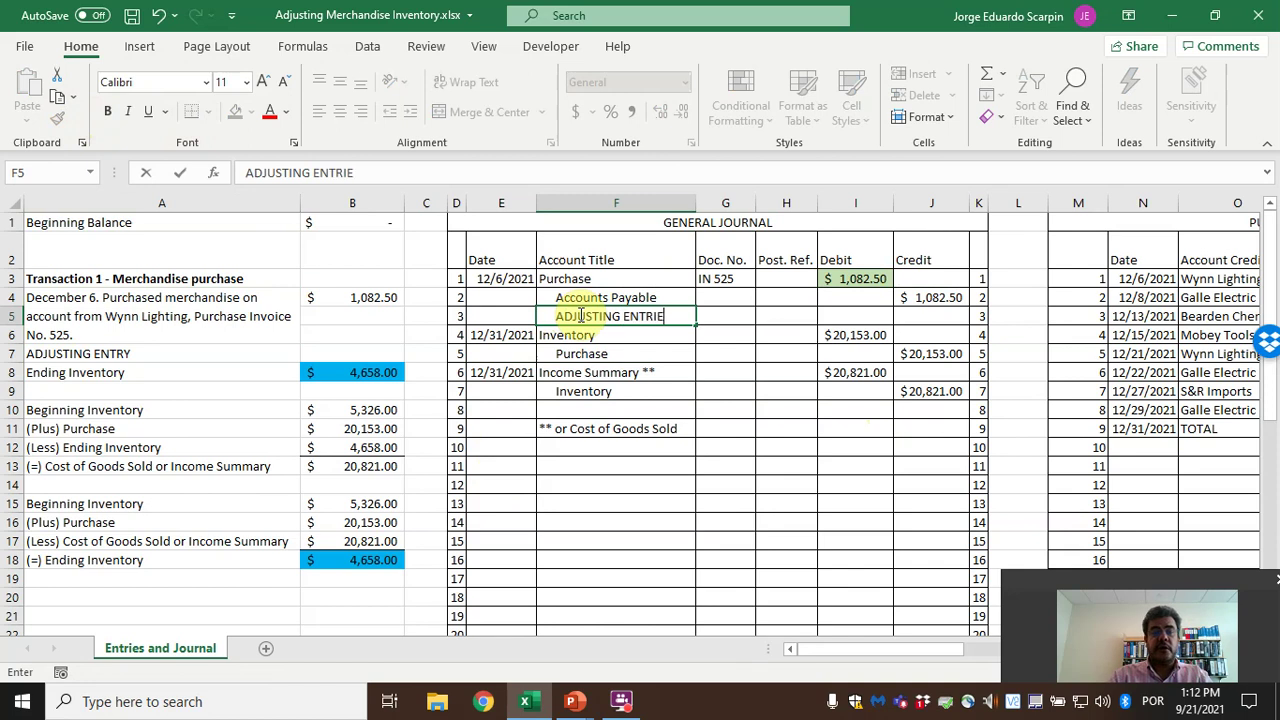
{"action": "type", "text": "S"}
{"action": "key", "text": "Return"}
Center the ADJUSTING ENTRIES heading in F5 without indentation and make it bold
{"action": "left_click", "coordinate": [579, 316]}
{"action": "left_click", "coordinate": [390, 112]}
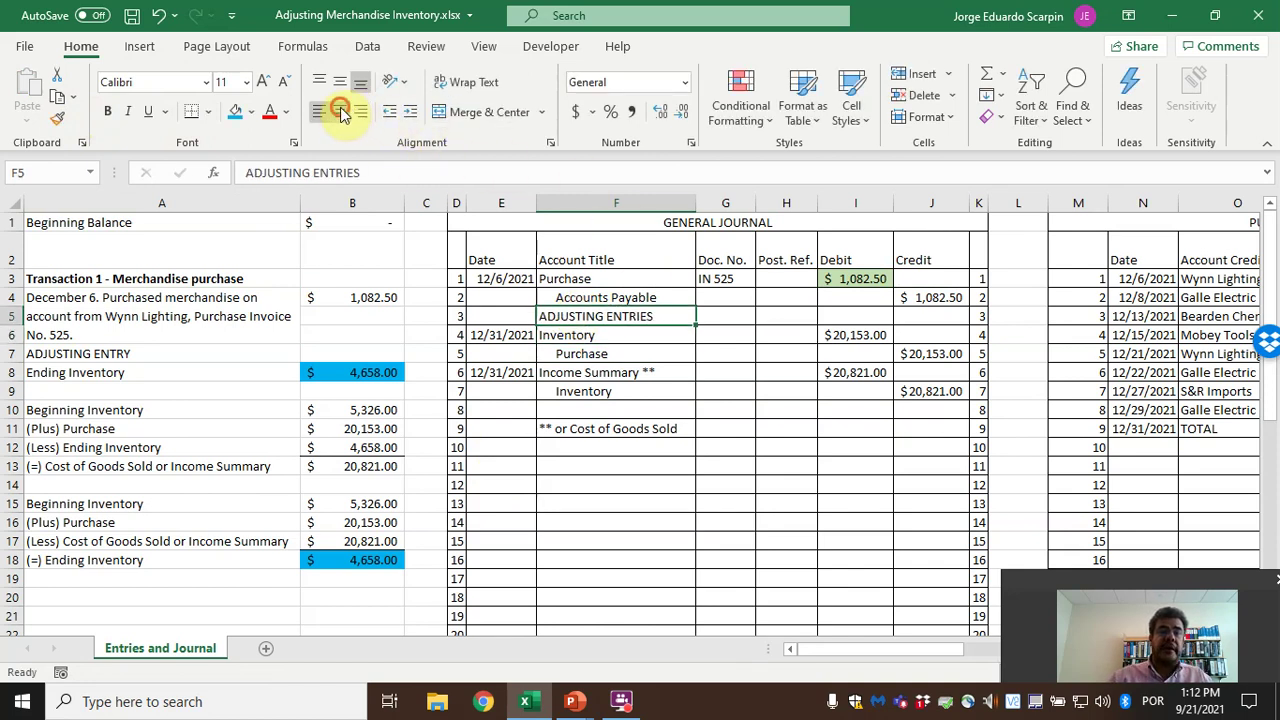
{"action": "left_click", "coordinate": [340, 112]}
{"action": "left_click", "coordinate": [107, 111]}
{"action": "left_click", "coordinate": [731, 424]}
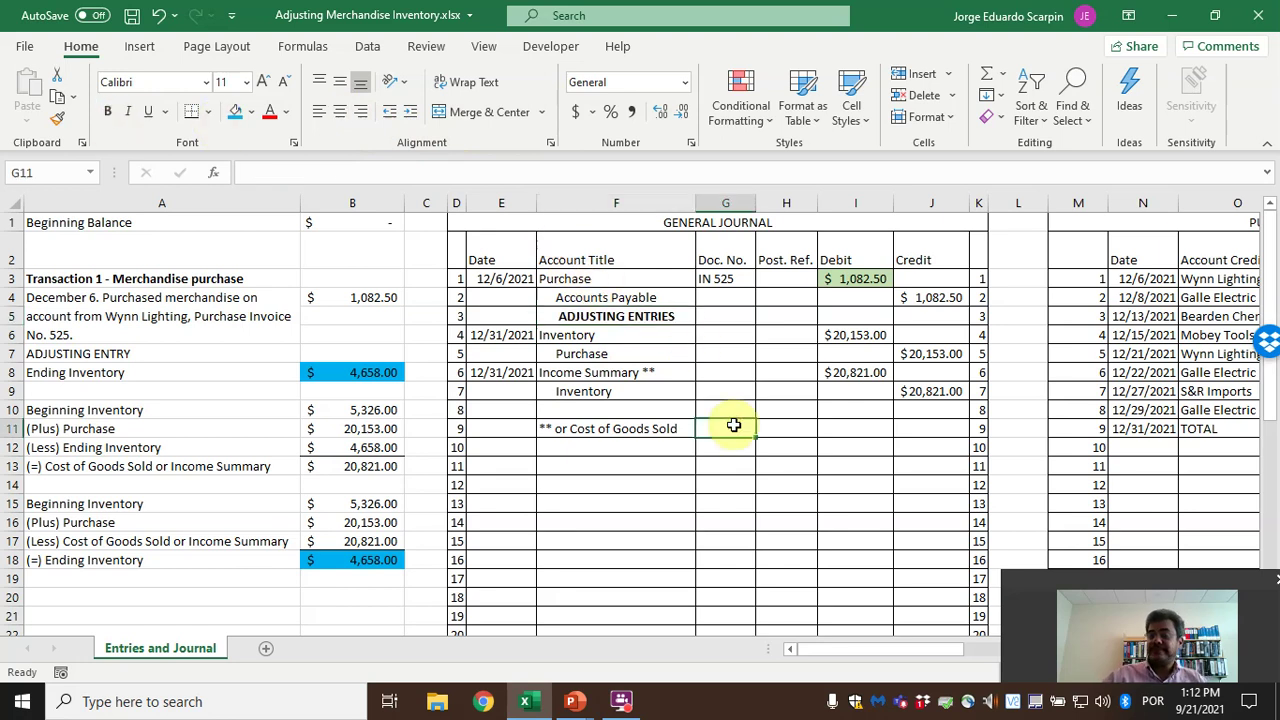
Switch to the running PowerPoint slide show and advance from the Cost of Goods Sold slide to the closing Thank you slide
{"action": "mouse_move", "coordinate": [571, 701]}
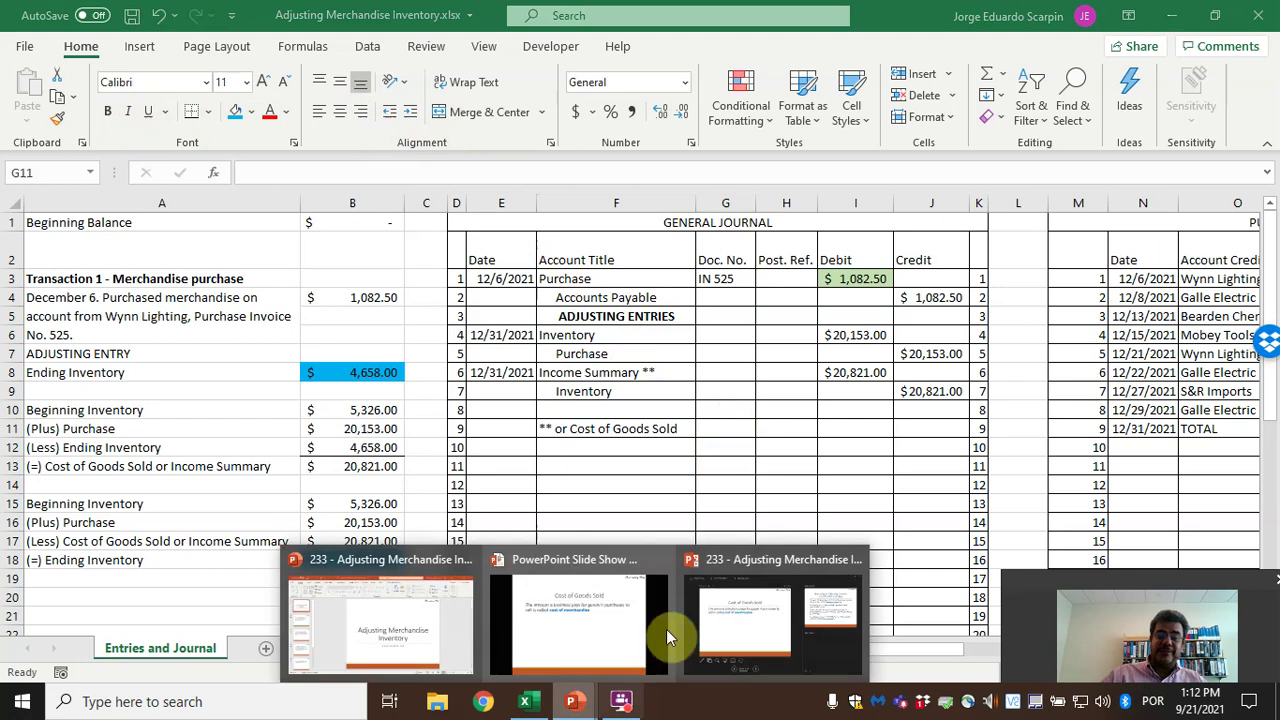
{"action": "left_click", "coordinate": [580, 660]}
{"action": "key", "text": "Right"}
{"action": "key", "text": "Right"}
{"action": "key", "text": "Right"}
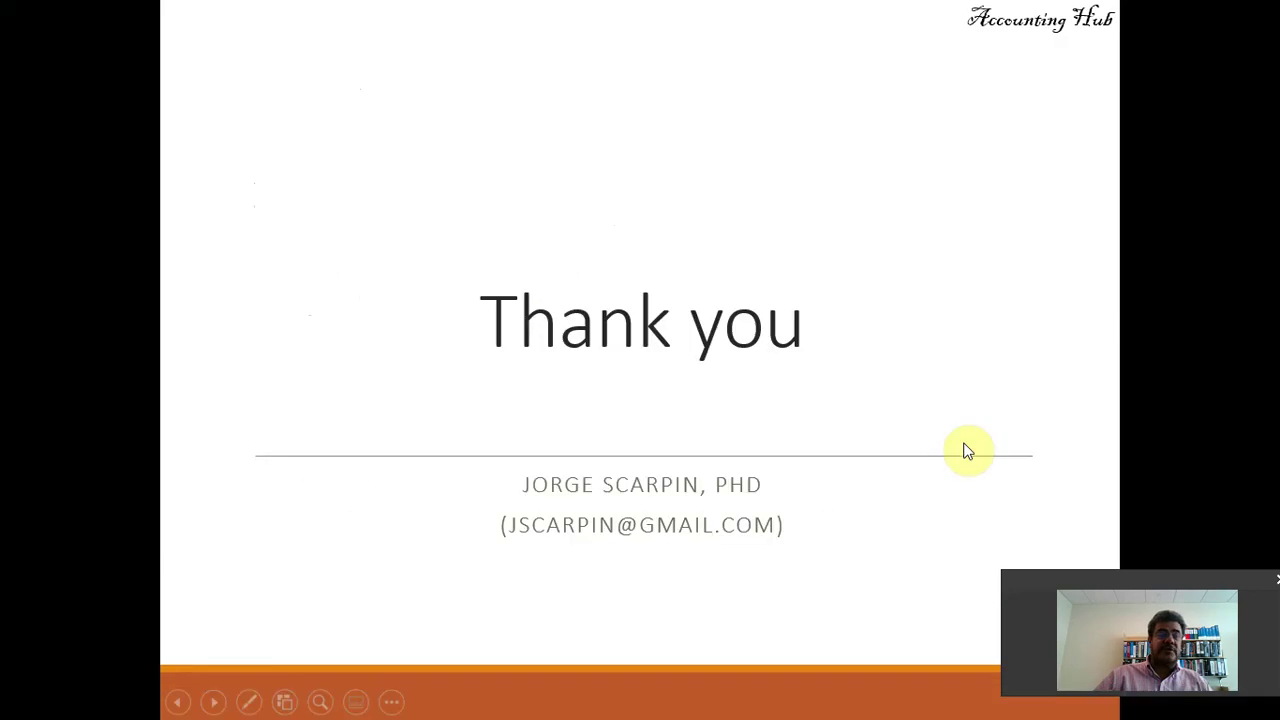